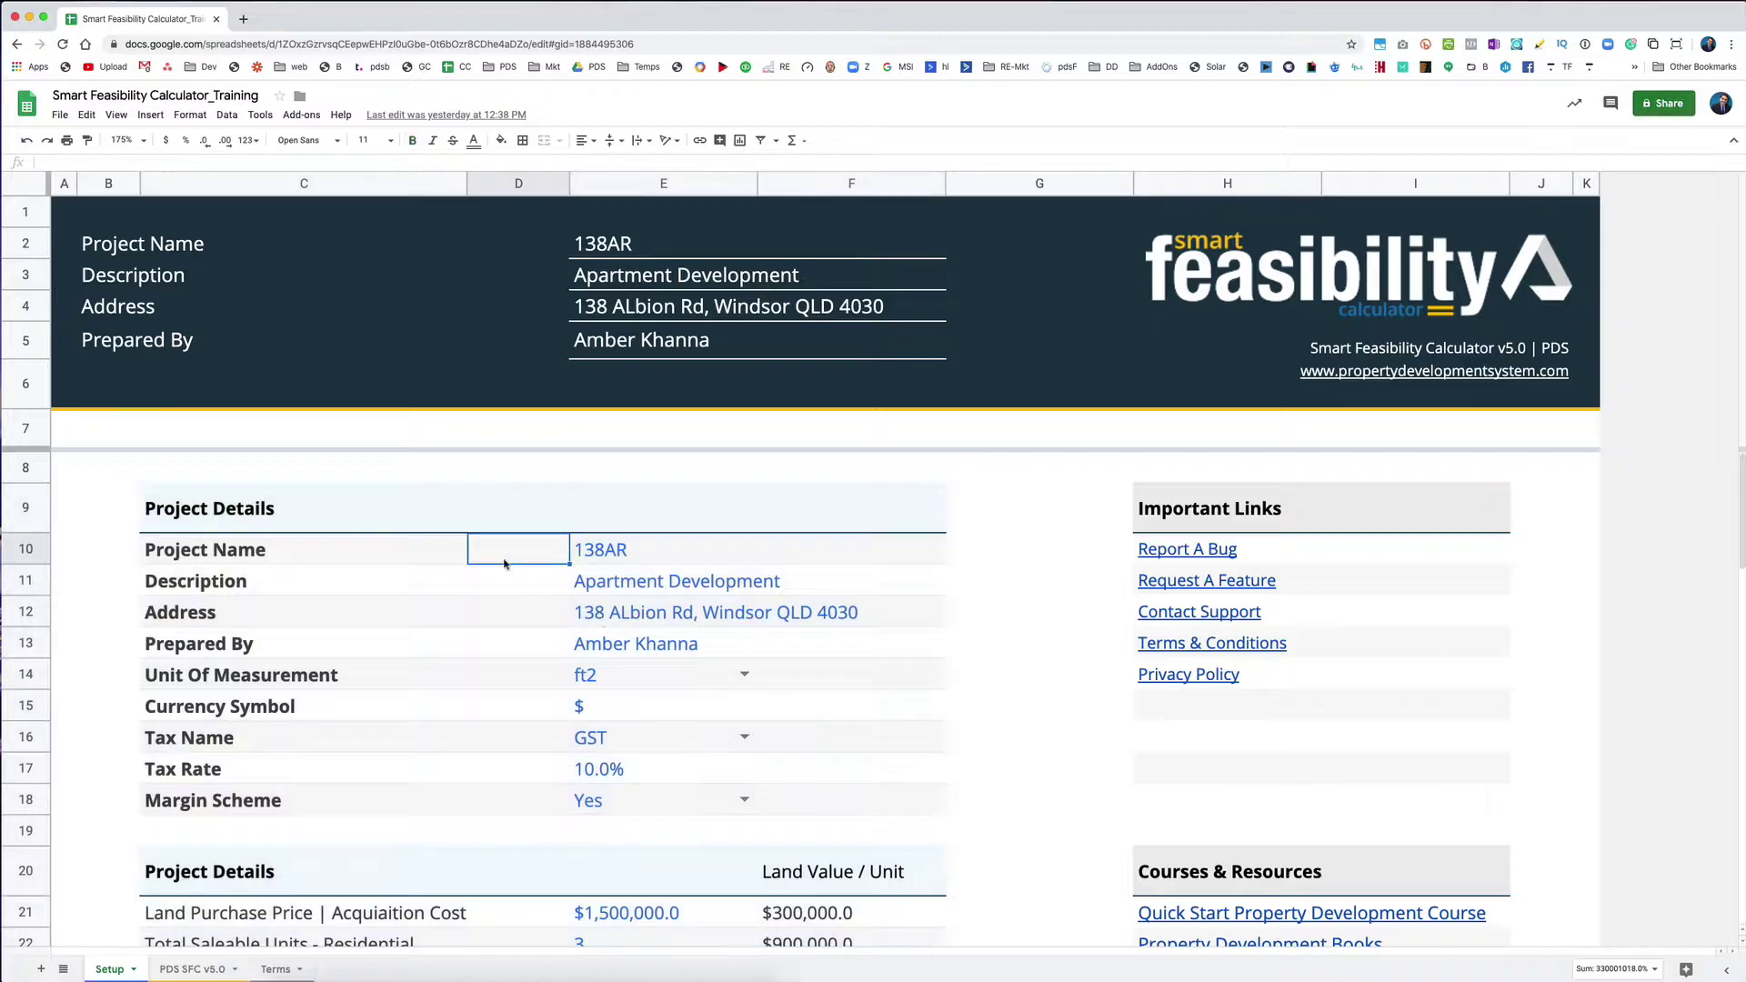
# Step: Select project name 138AR and copy the project's address from the Project Details table
pyautogui.click(164, 555)
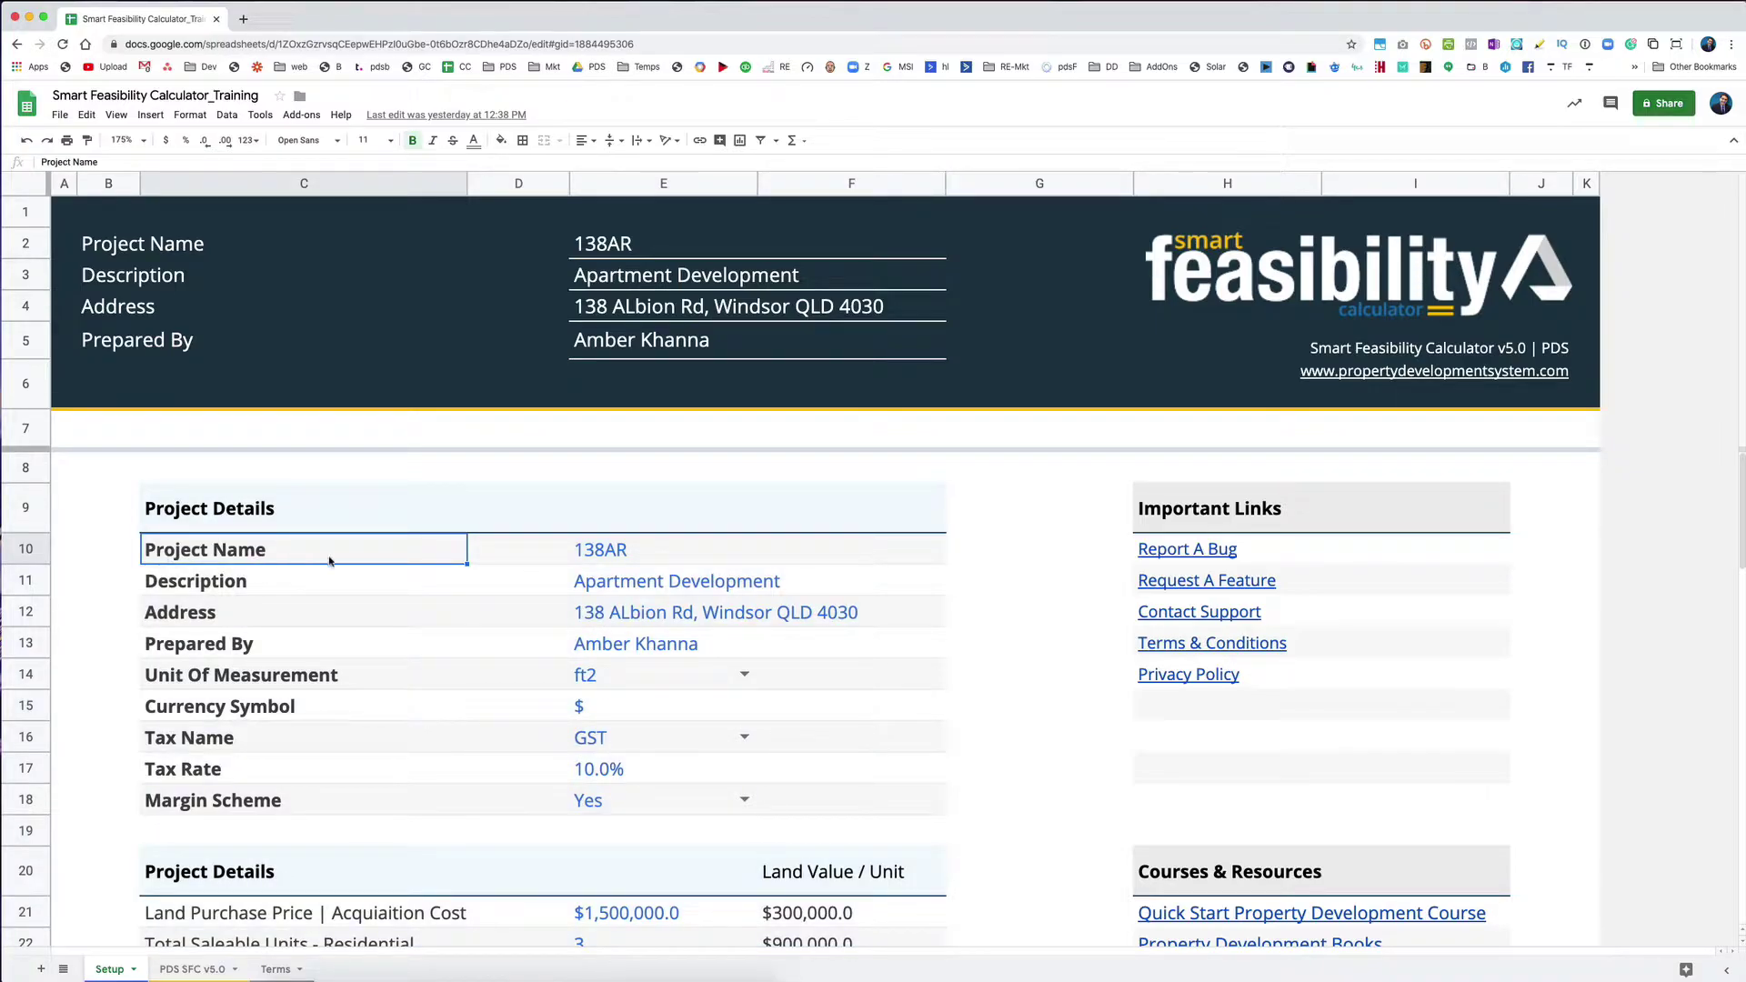
pyautogui.click(582, 557)
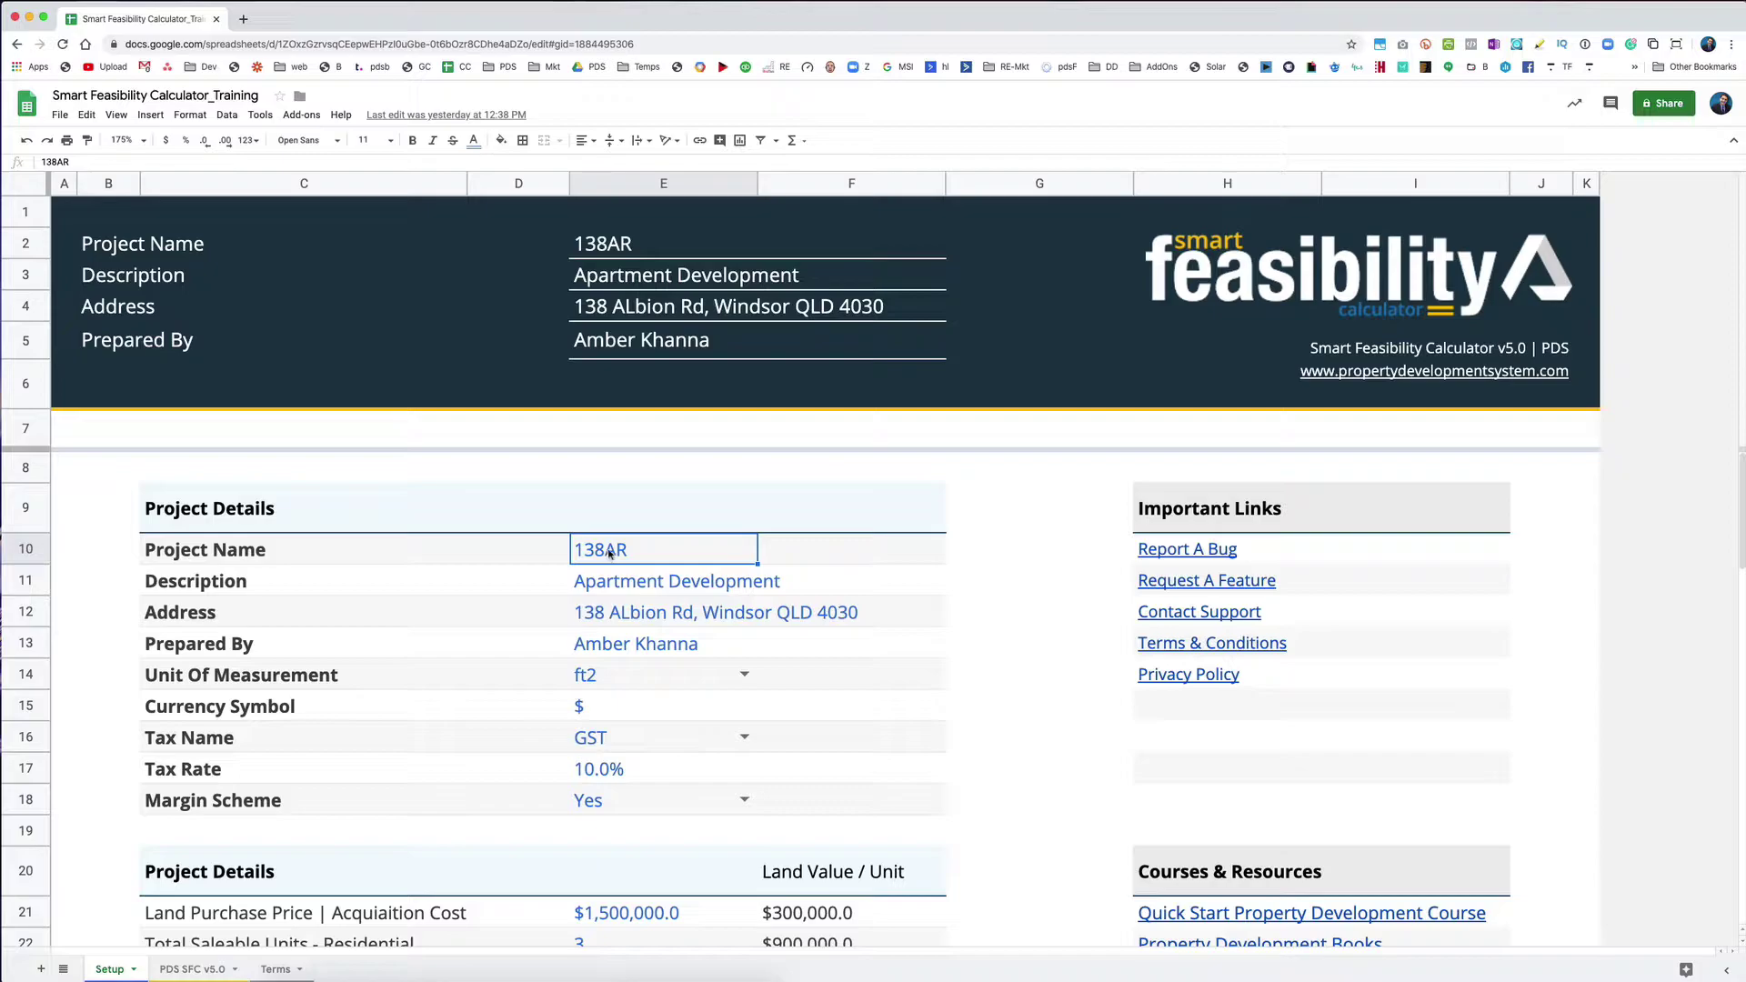
pyautogui.click(619, 621)
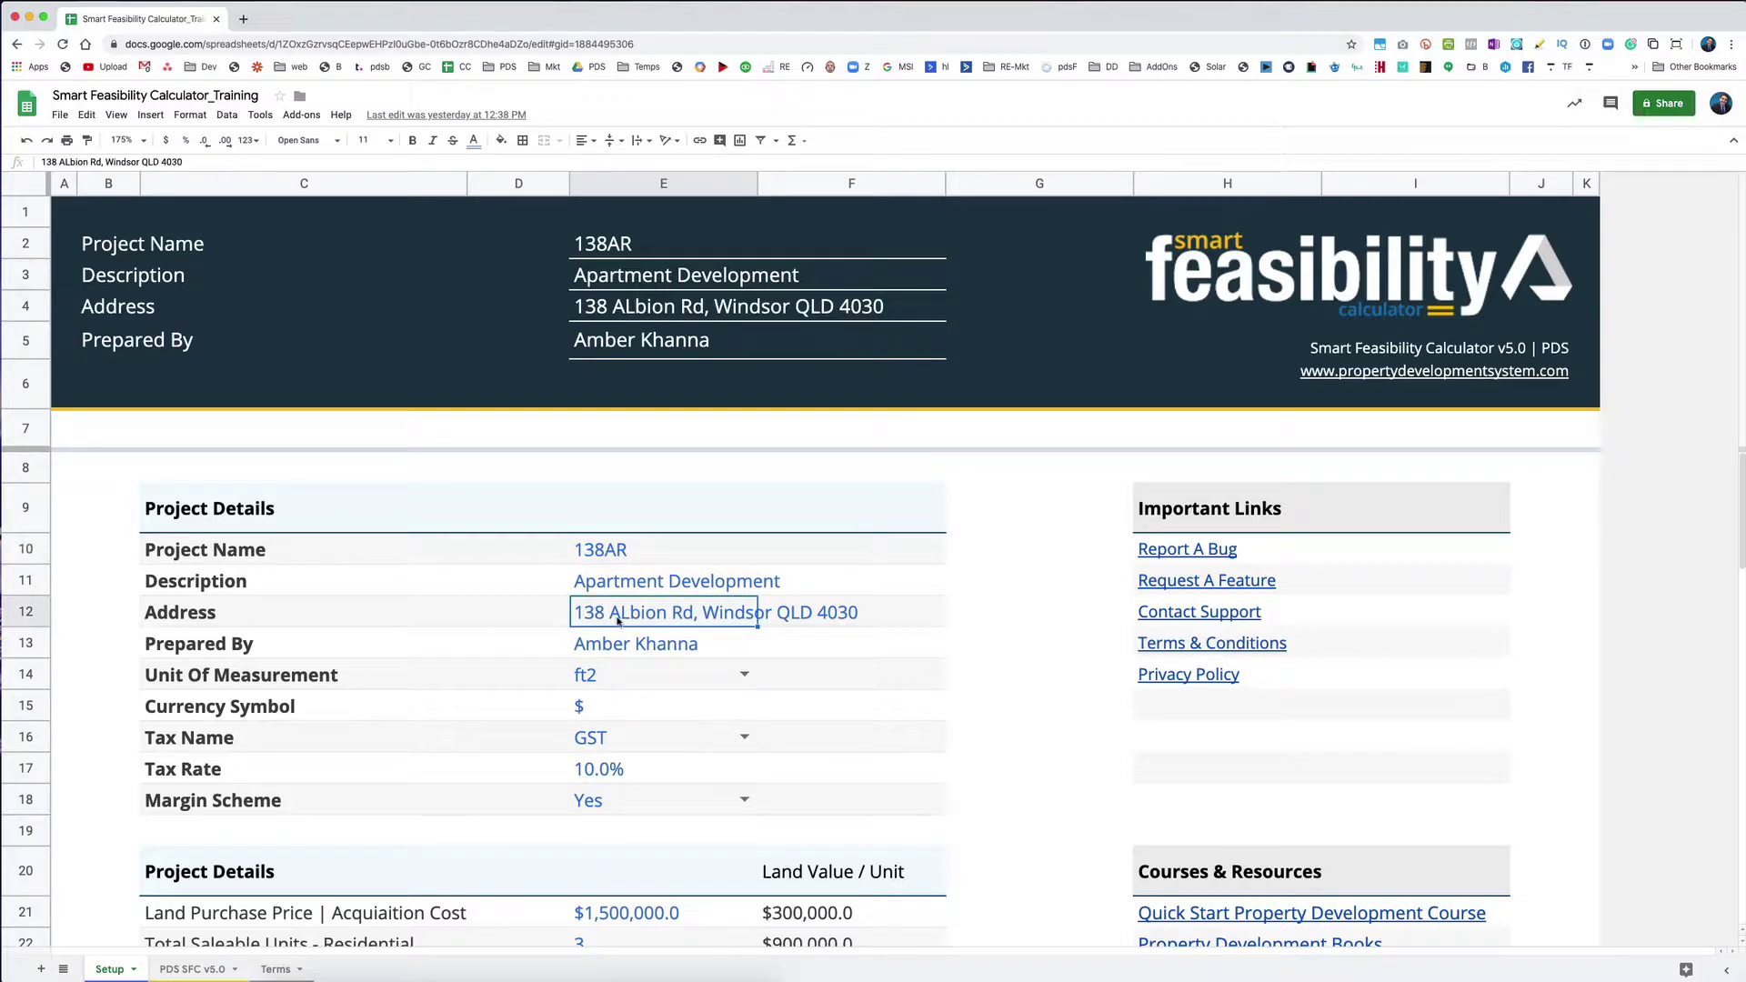
pyautogui.click(243, 20)
# Step: Search the pasted project address and view the site in Google Maps Street View
pyautogui.press('Return')
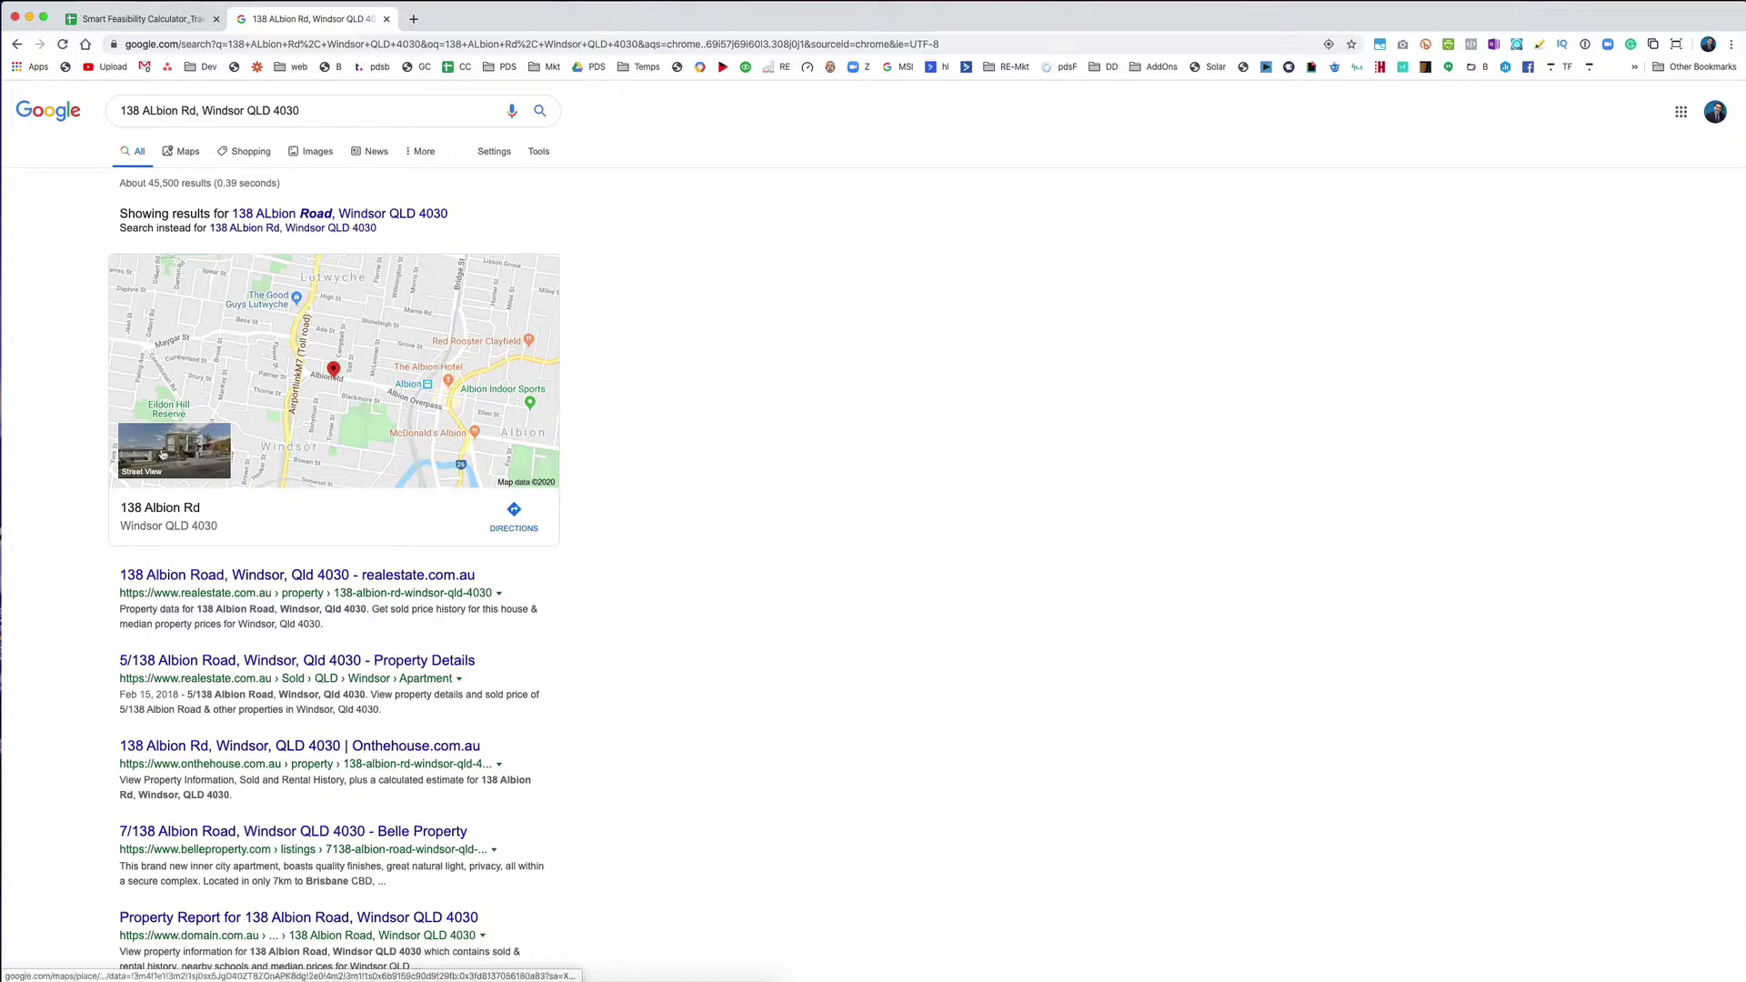
pyautogui.click(162, 454)
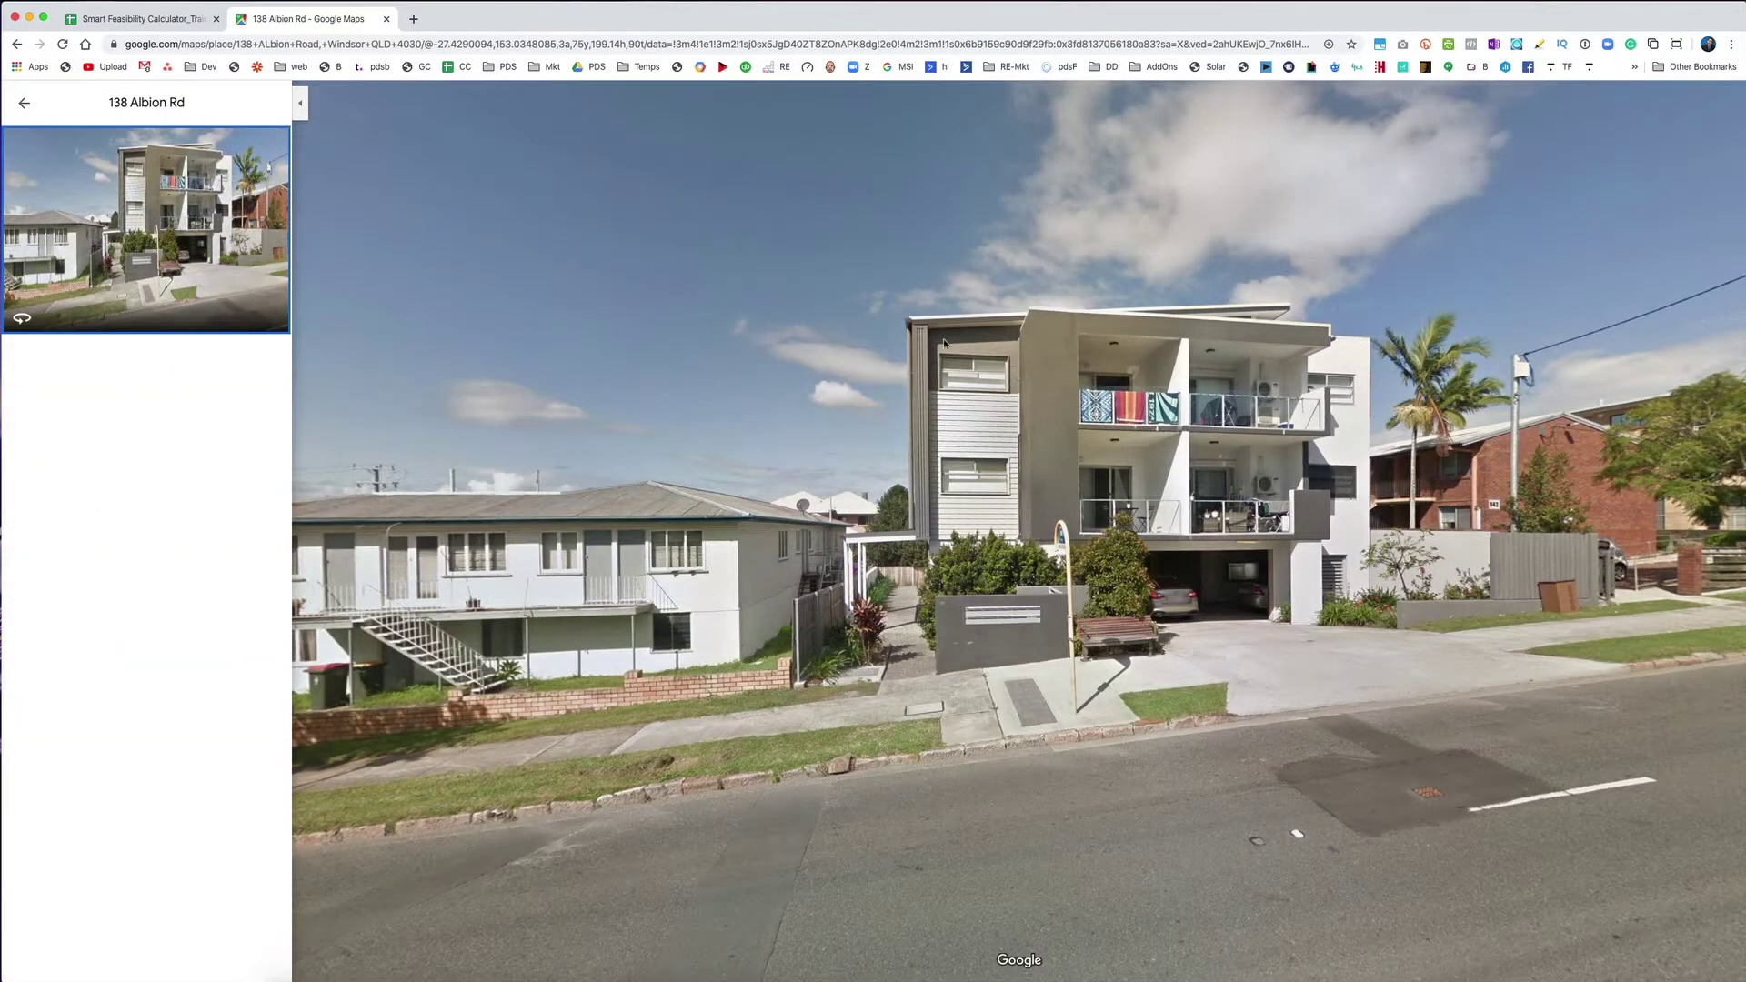
# Step: Back in the spreadsheet, preview the PDS SFC v5.0 sheet, then return to Setup
pyautogui.click(96, 27)
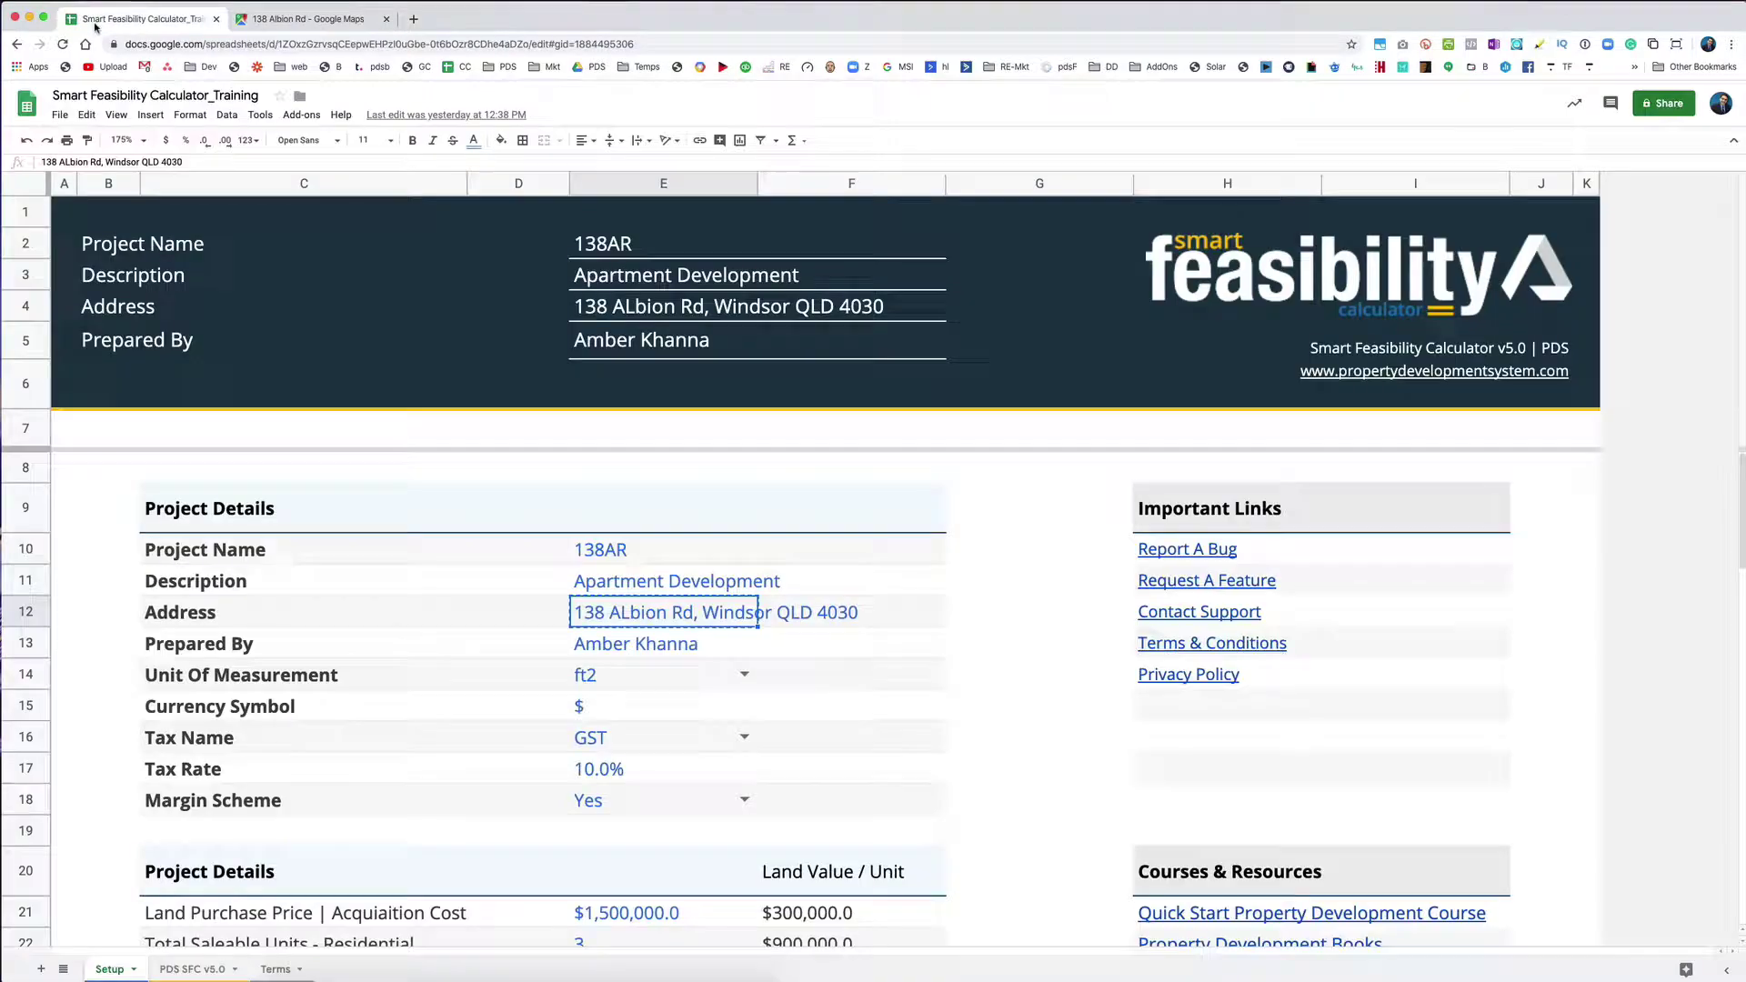
pyautogui.scroll(-1, 494, 530)
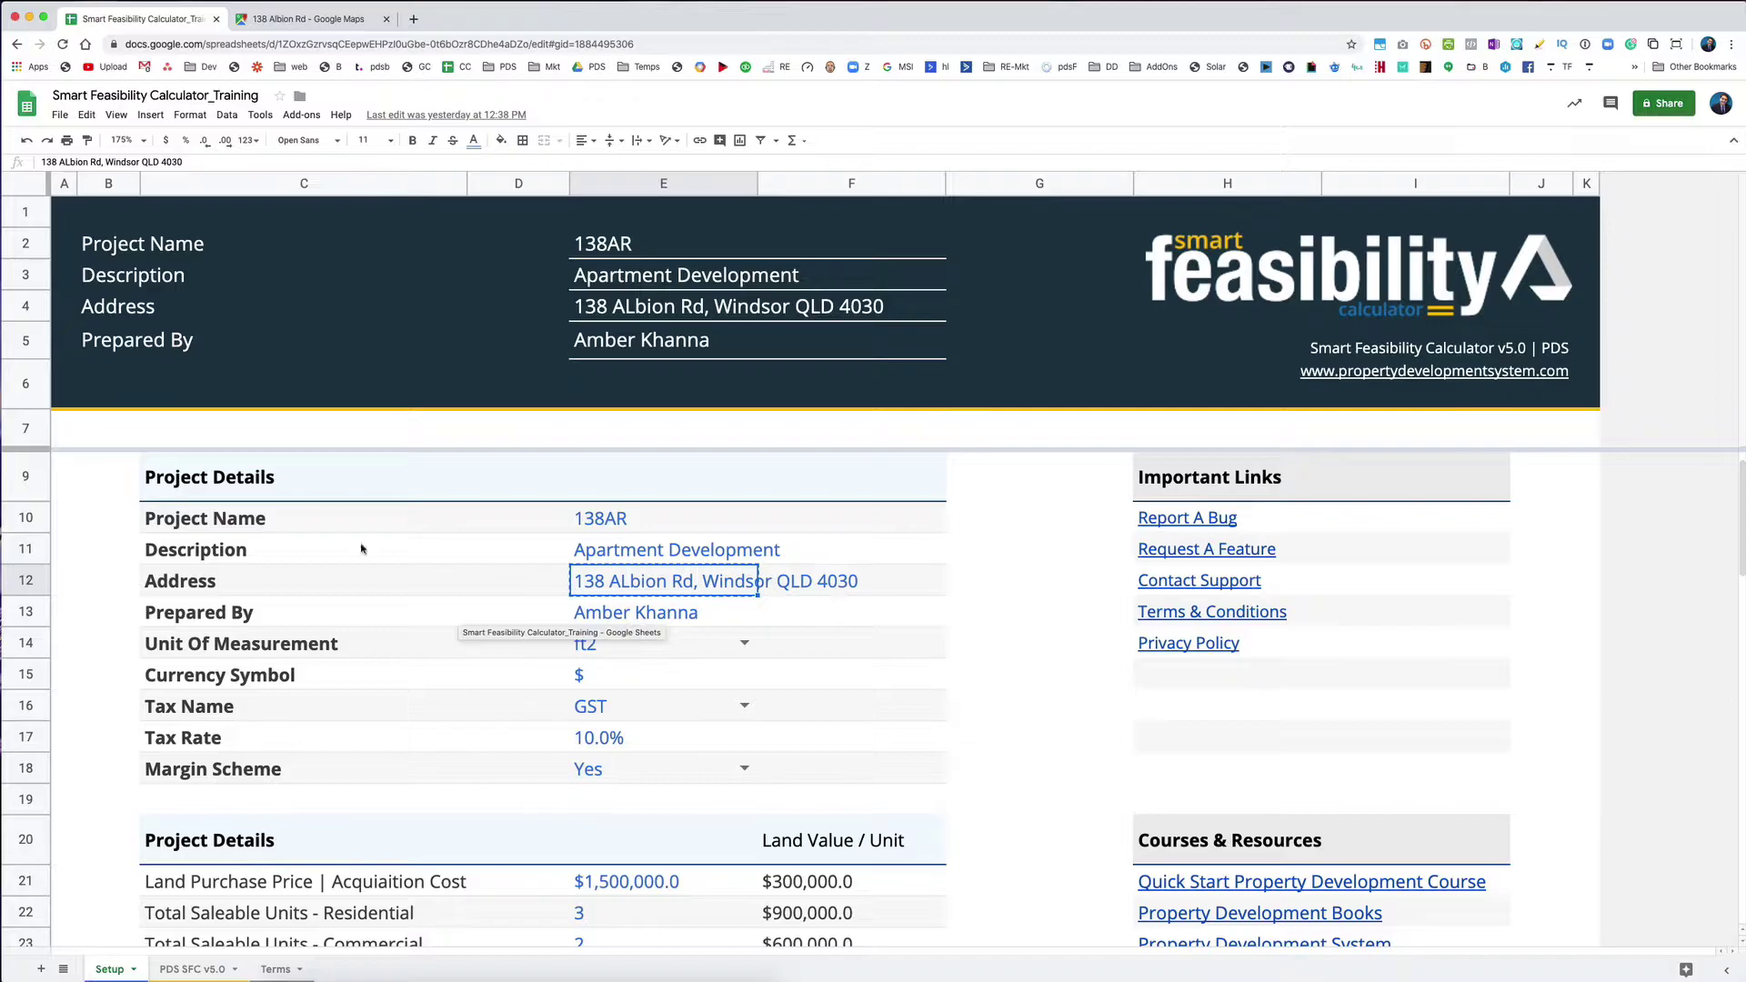
pyautogui.click(628, 559)
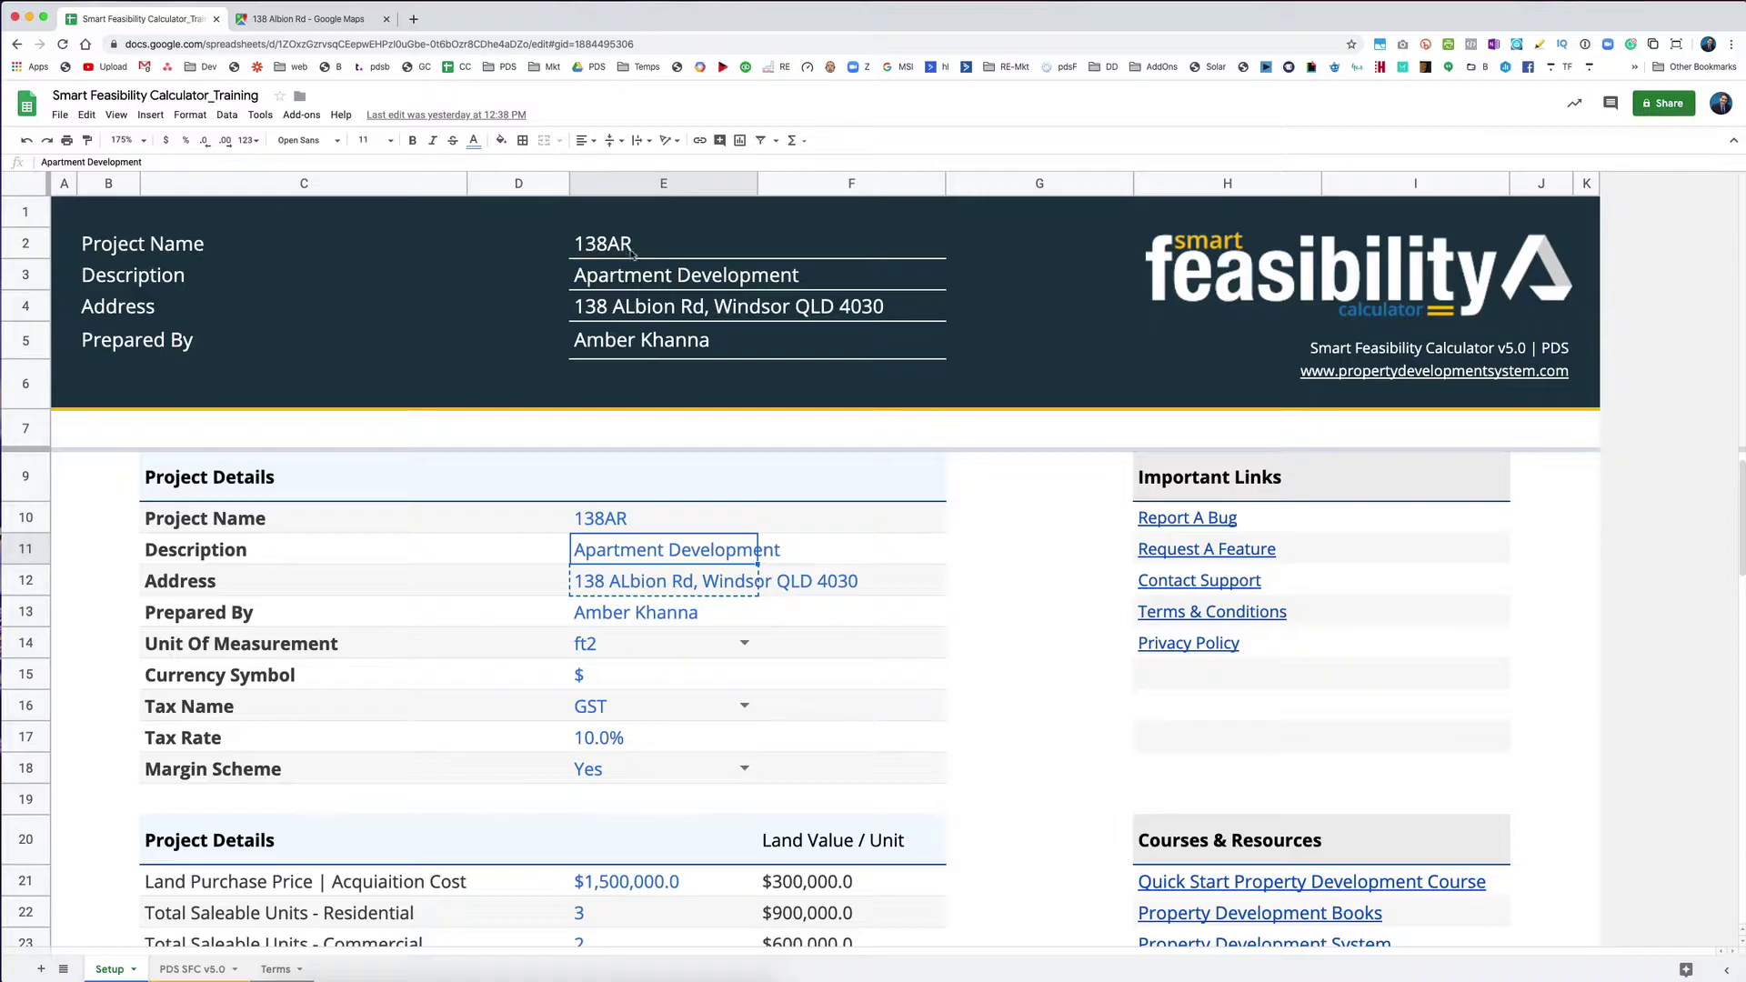
pyautogui.click(192, 969)
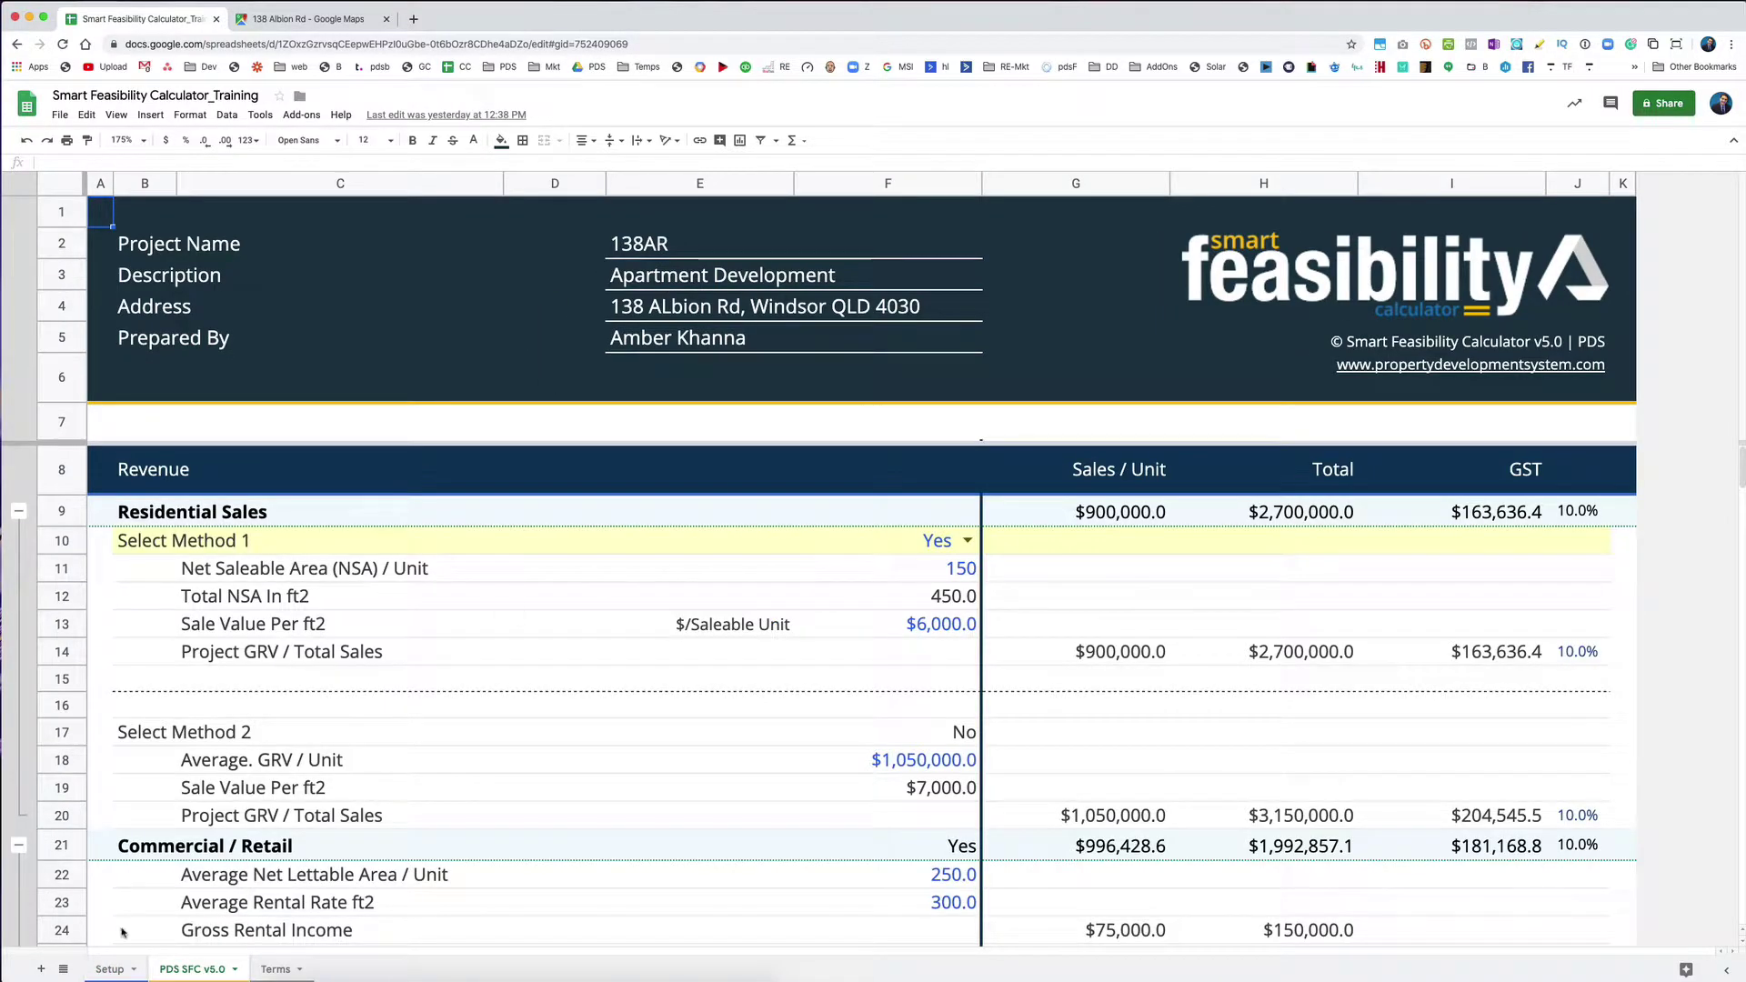
pyautogui.click(109, 969)
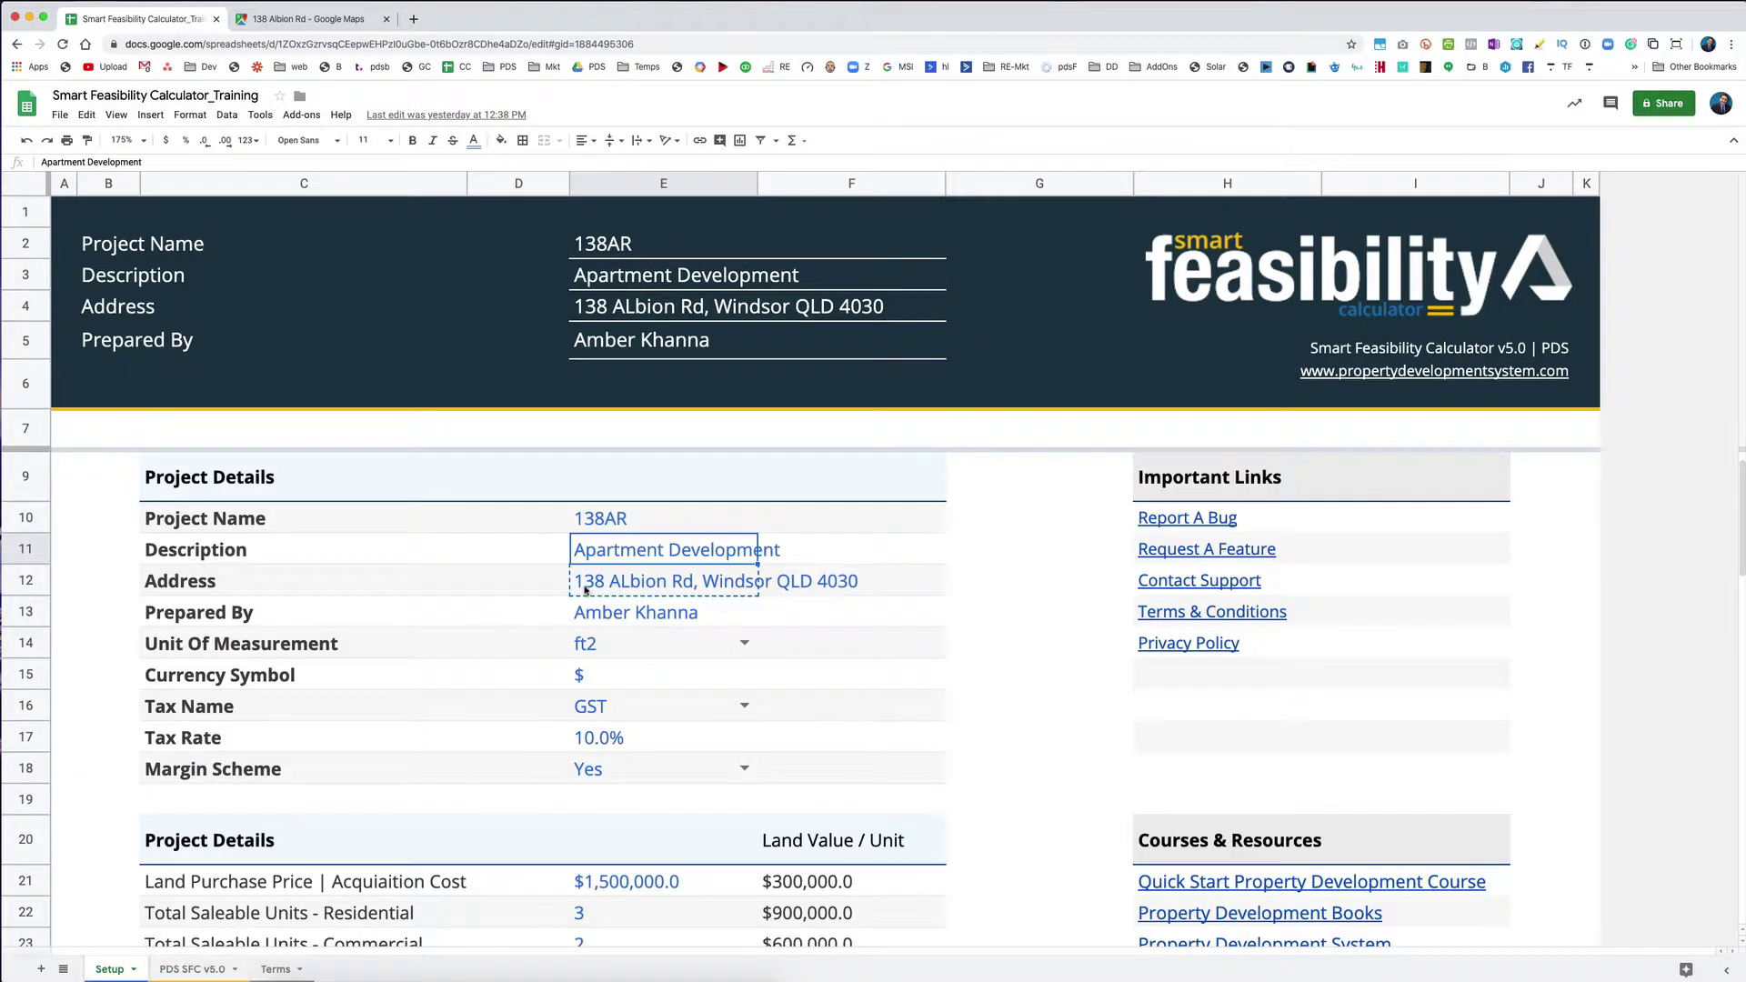
# Step: Review the Setup sheet's Address, Prepared By and Unit Of Measurement (ft2) values
pyautogui.click(639, 588)
pyautogui.click(629, 614)
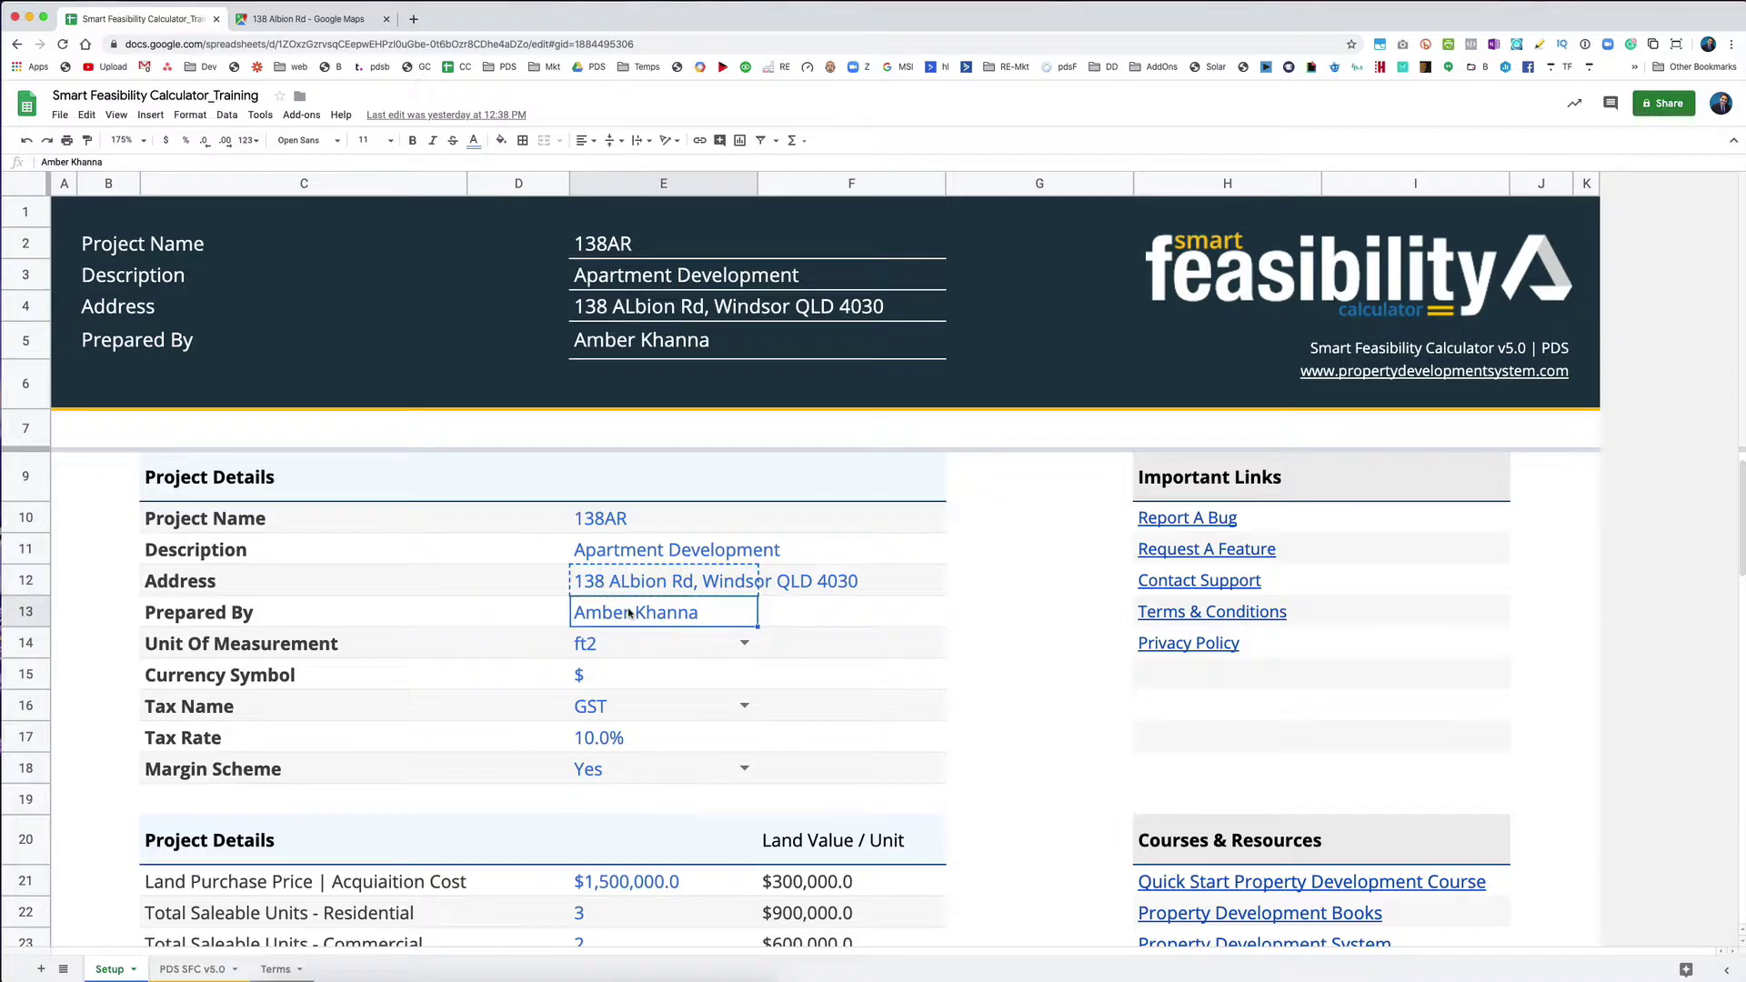
pyautogui.click(202, 646)
pyautogui.click(633, 652)
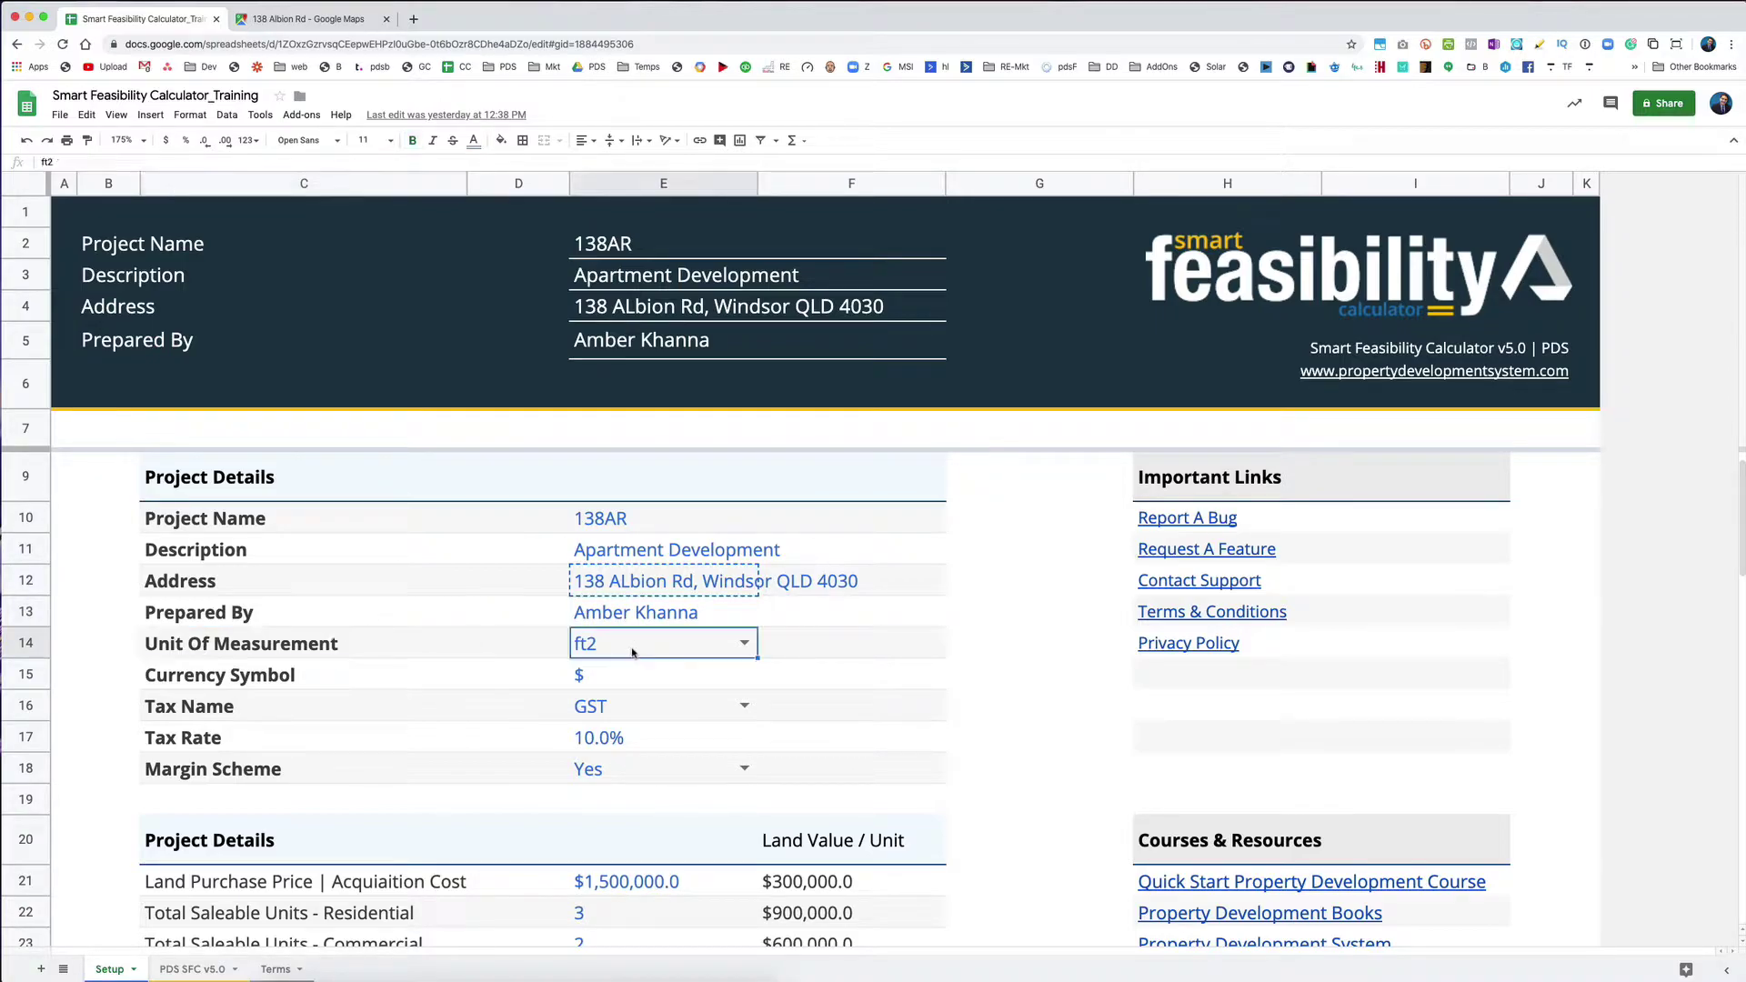
# Step: Switch the Unit Of Measurement dropdown from ft2 to m2
pyautogui.click(745, 644)
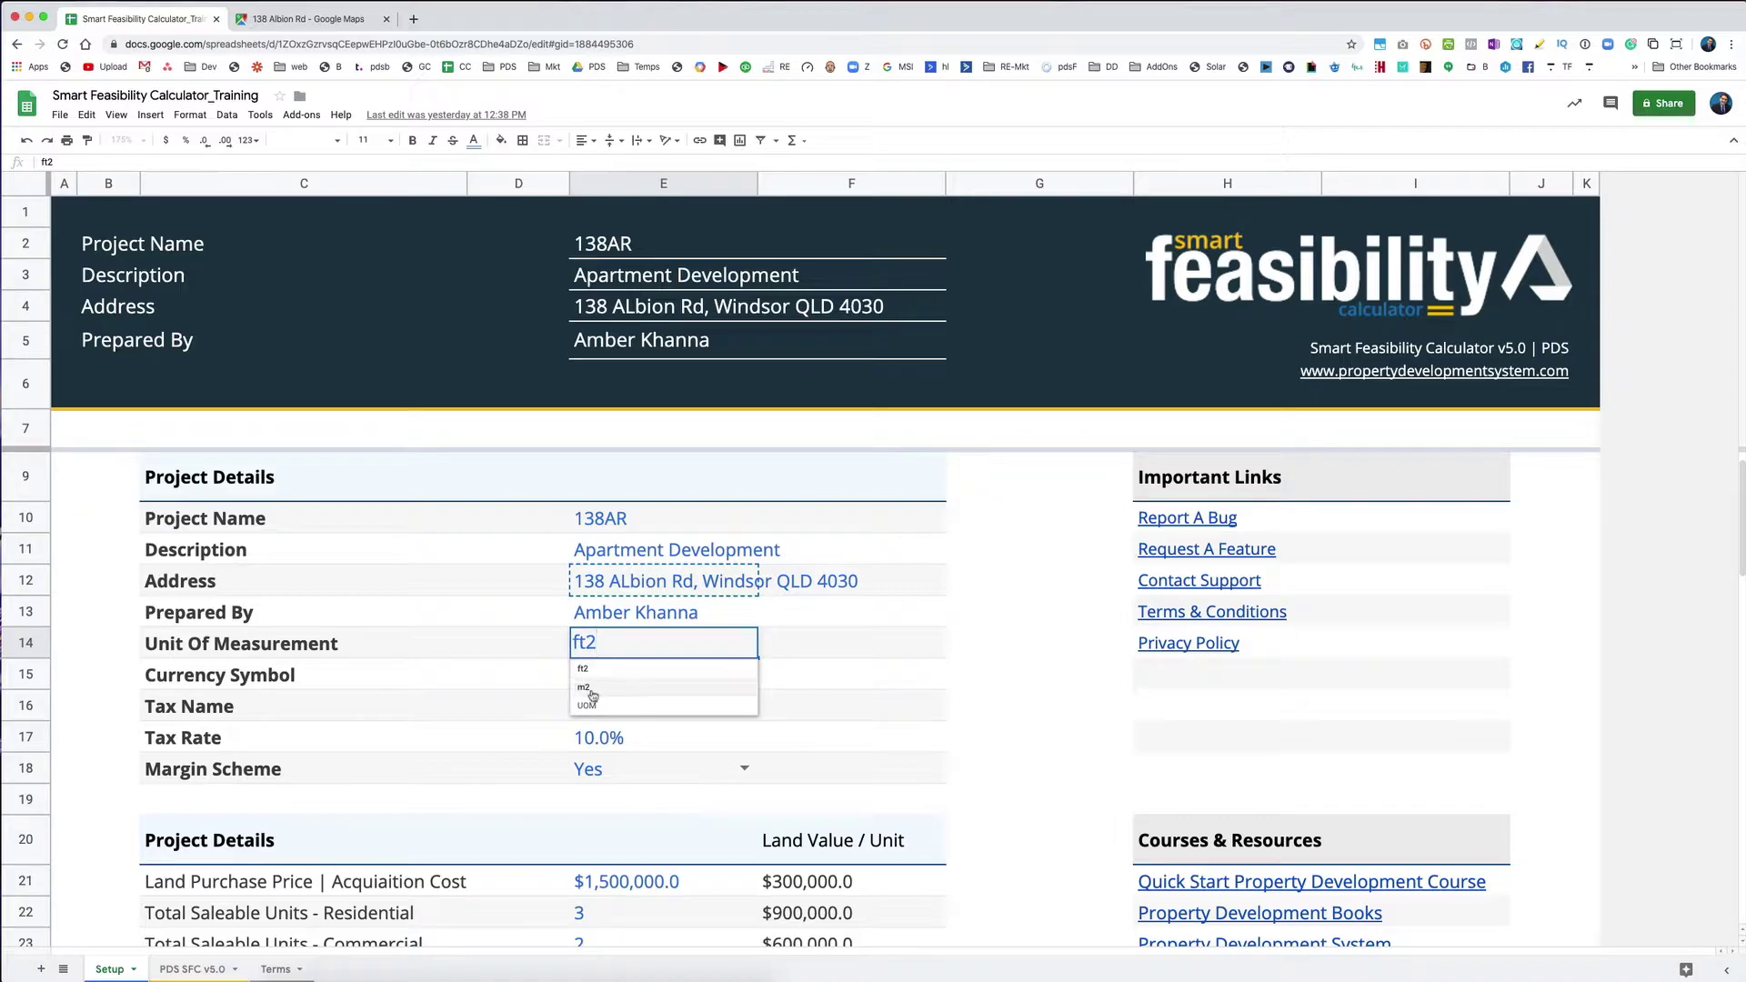
pyautogui.click(634, 689)
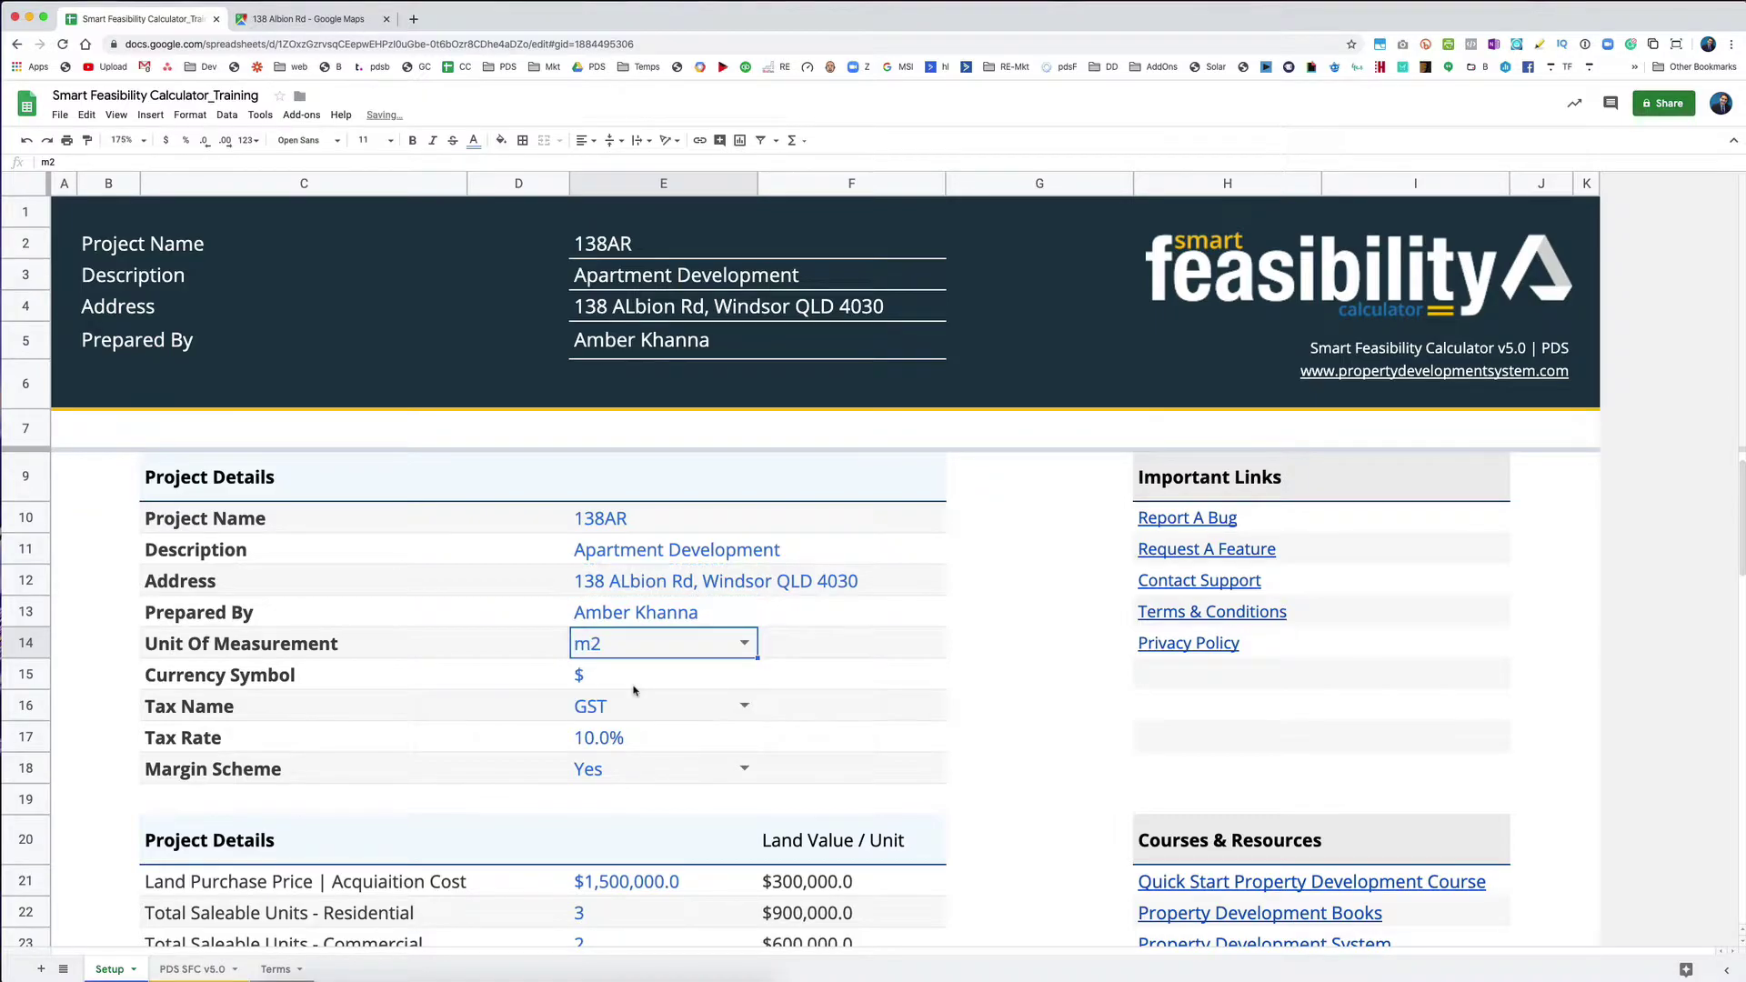
pyautogui.click(670, 682)
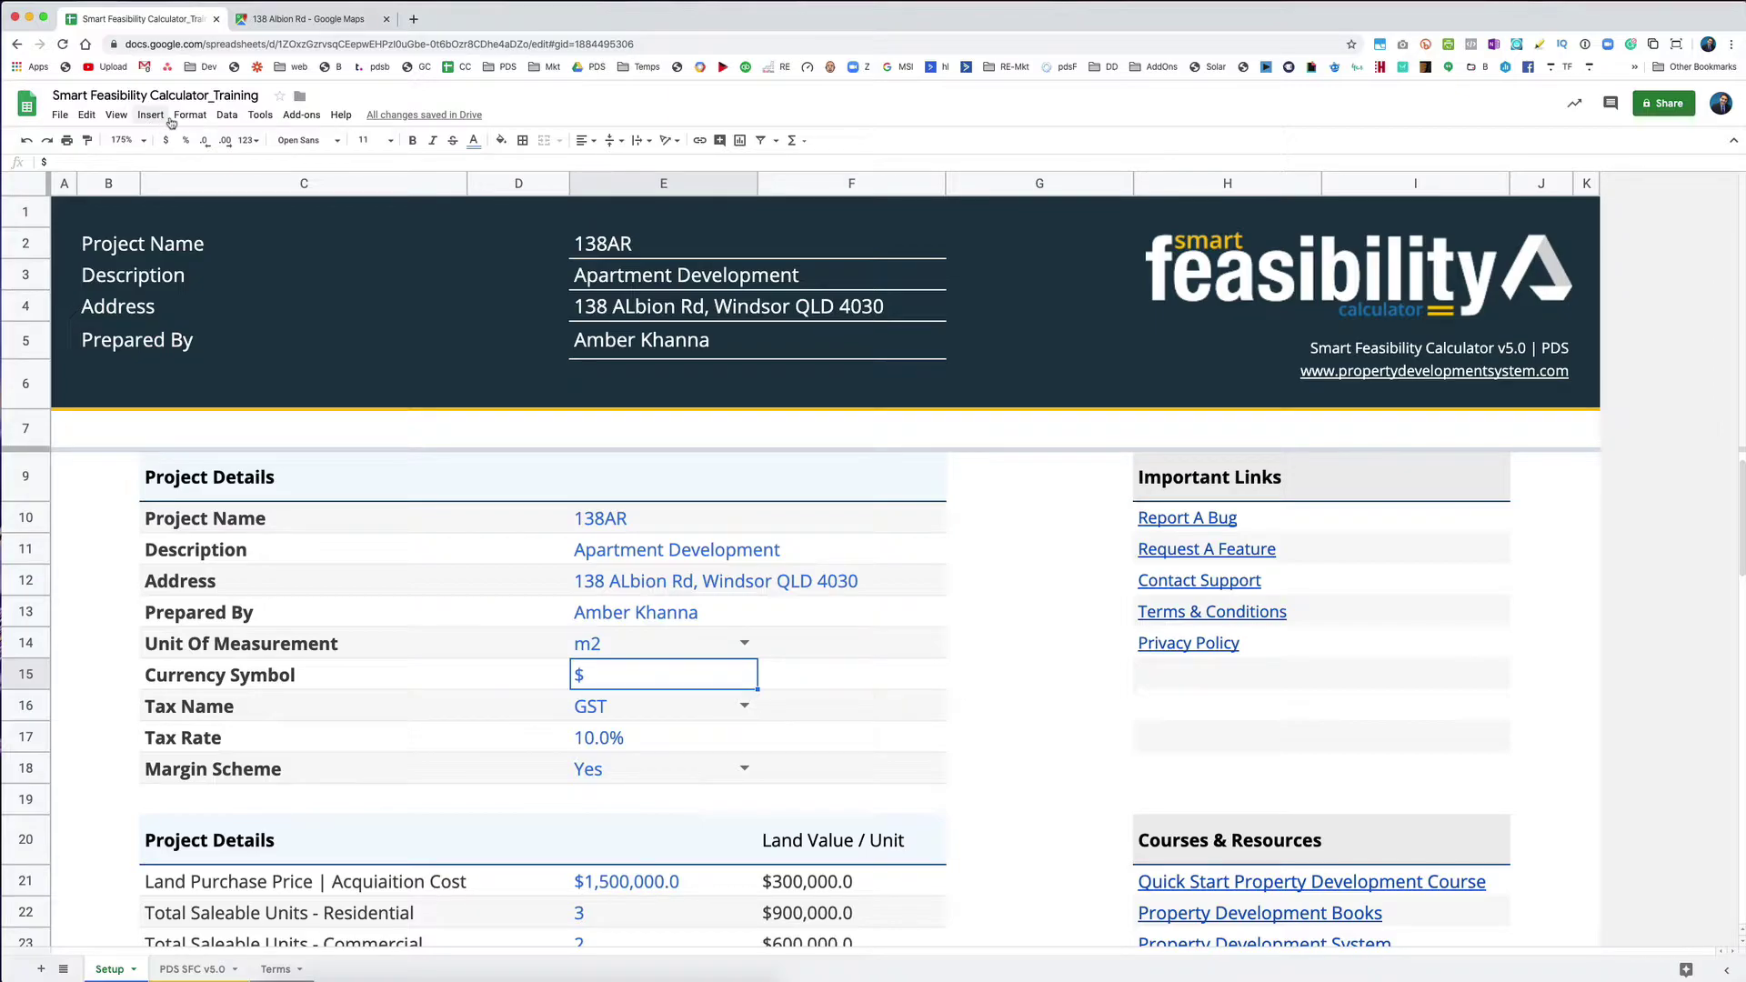
pyautogui.click(179, 116)
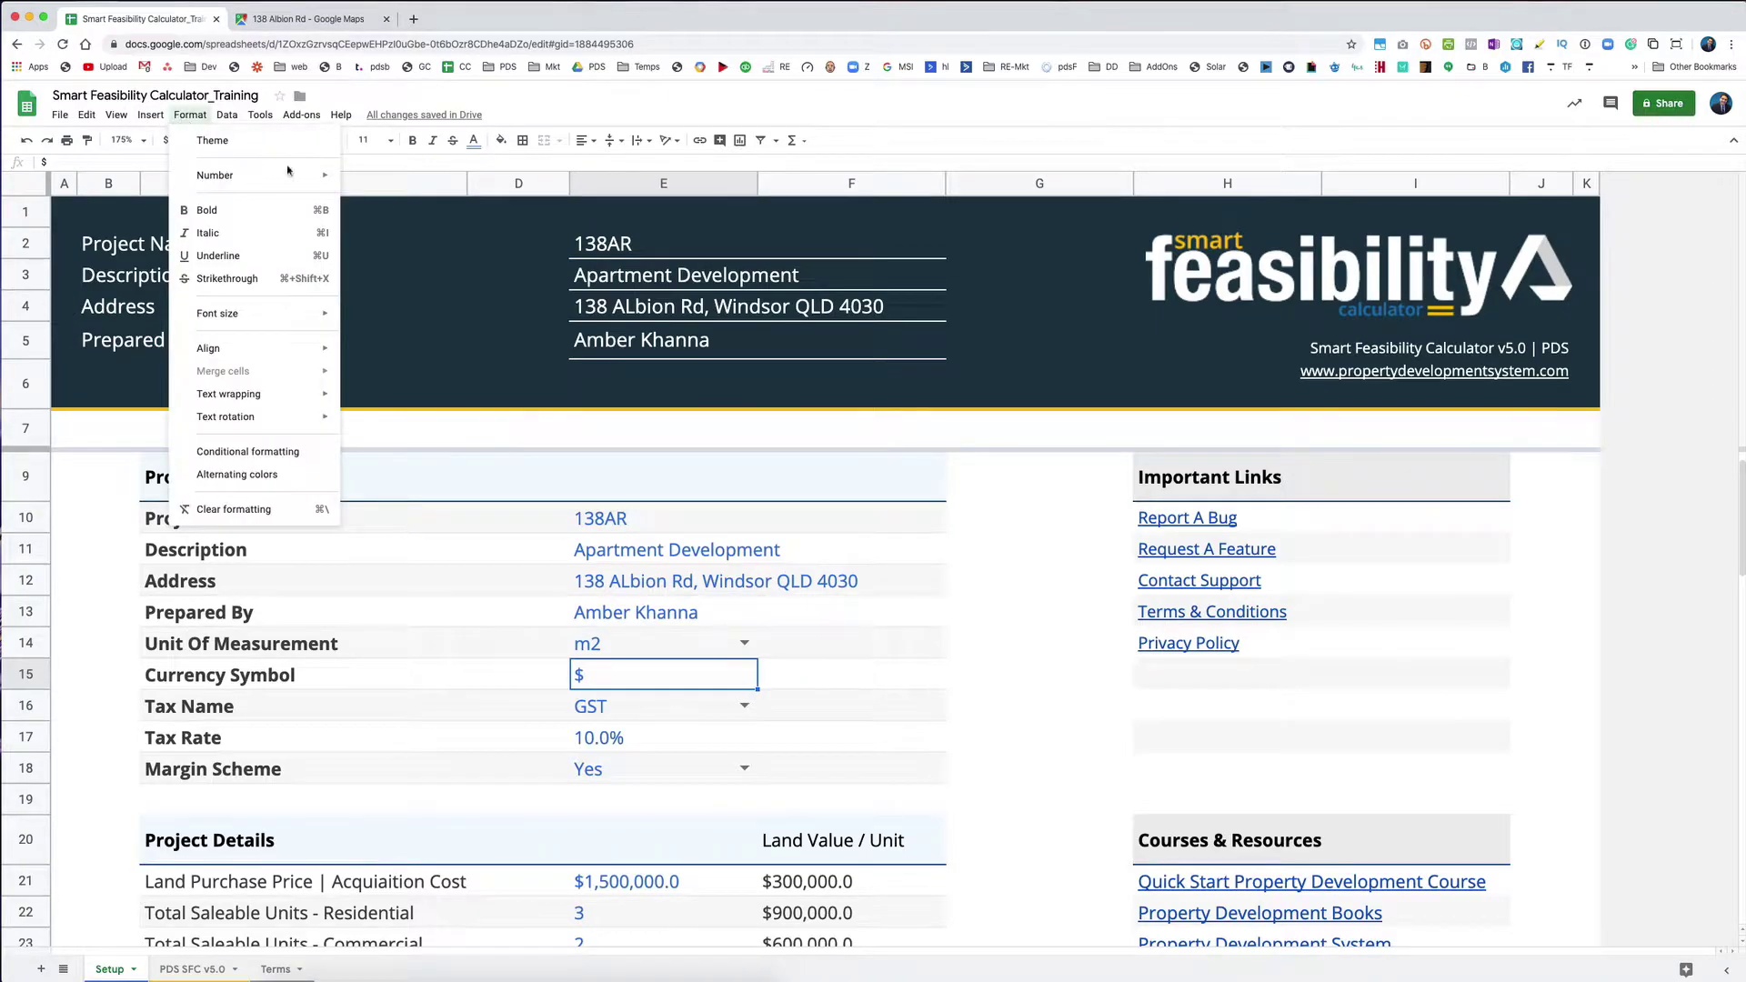
pyautogui.moveTo(288, 177)
pyautogui.moveTo(427, 593)
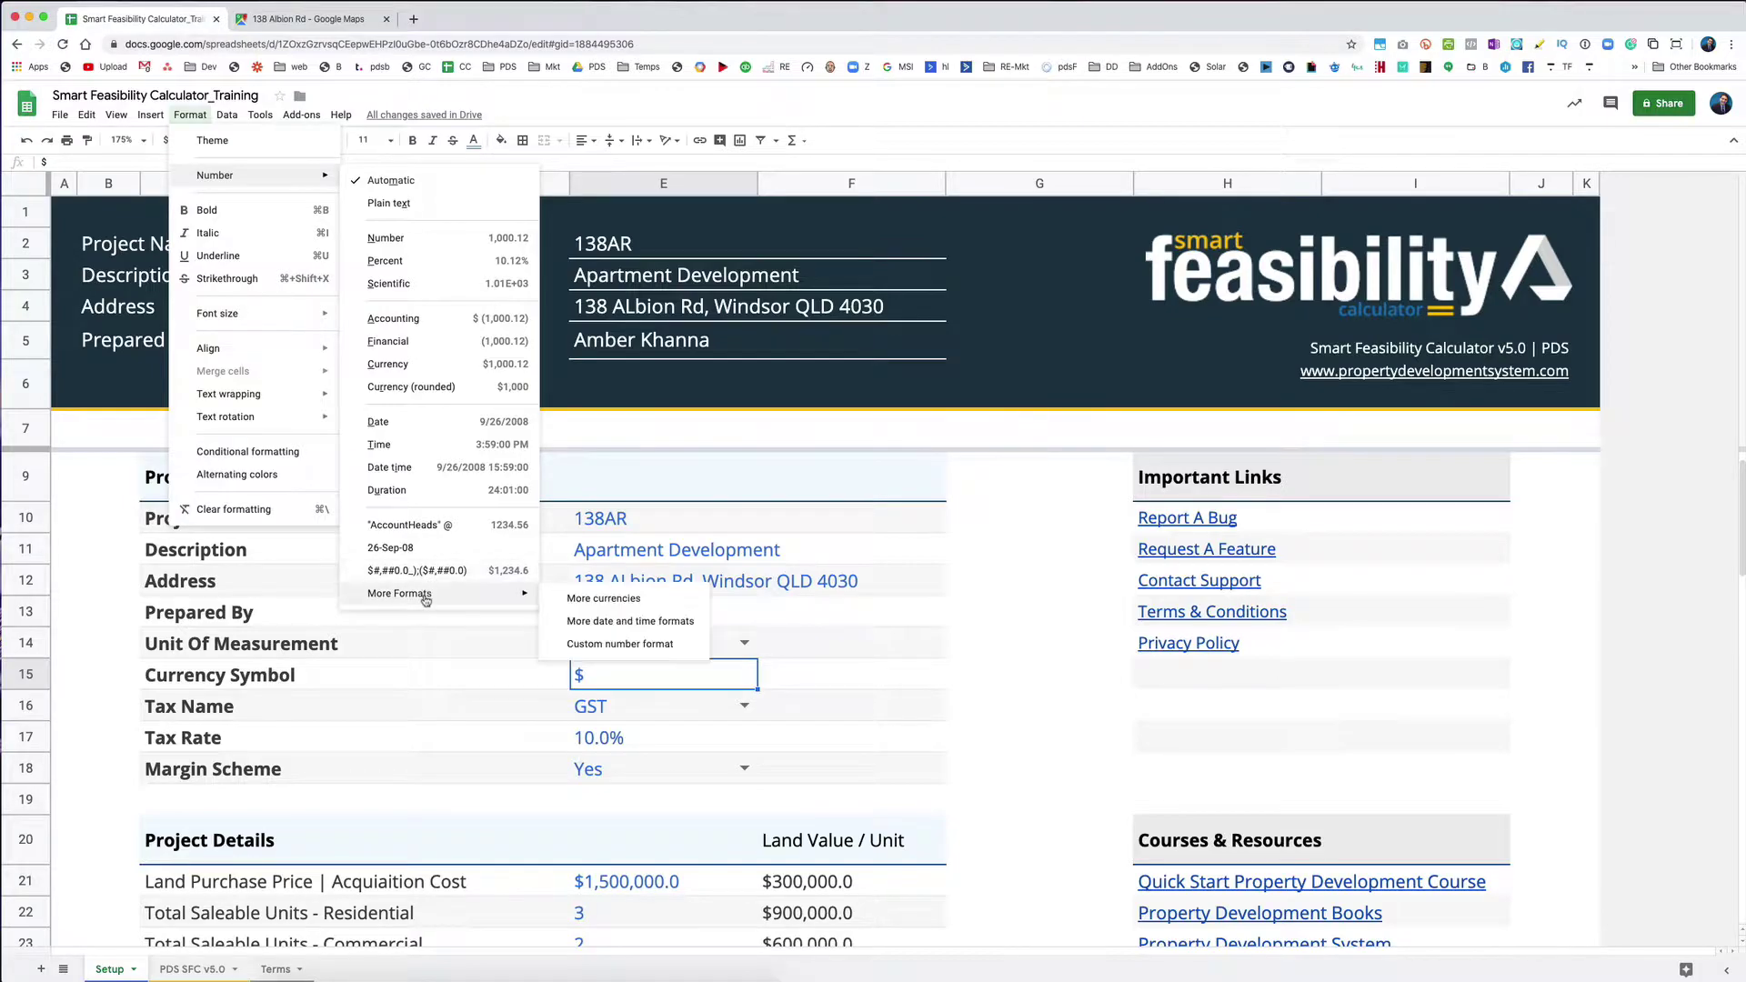
pyautogui.click(597, 599)
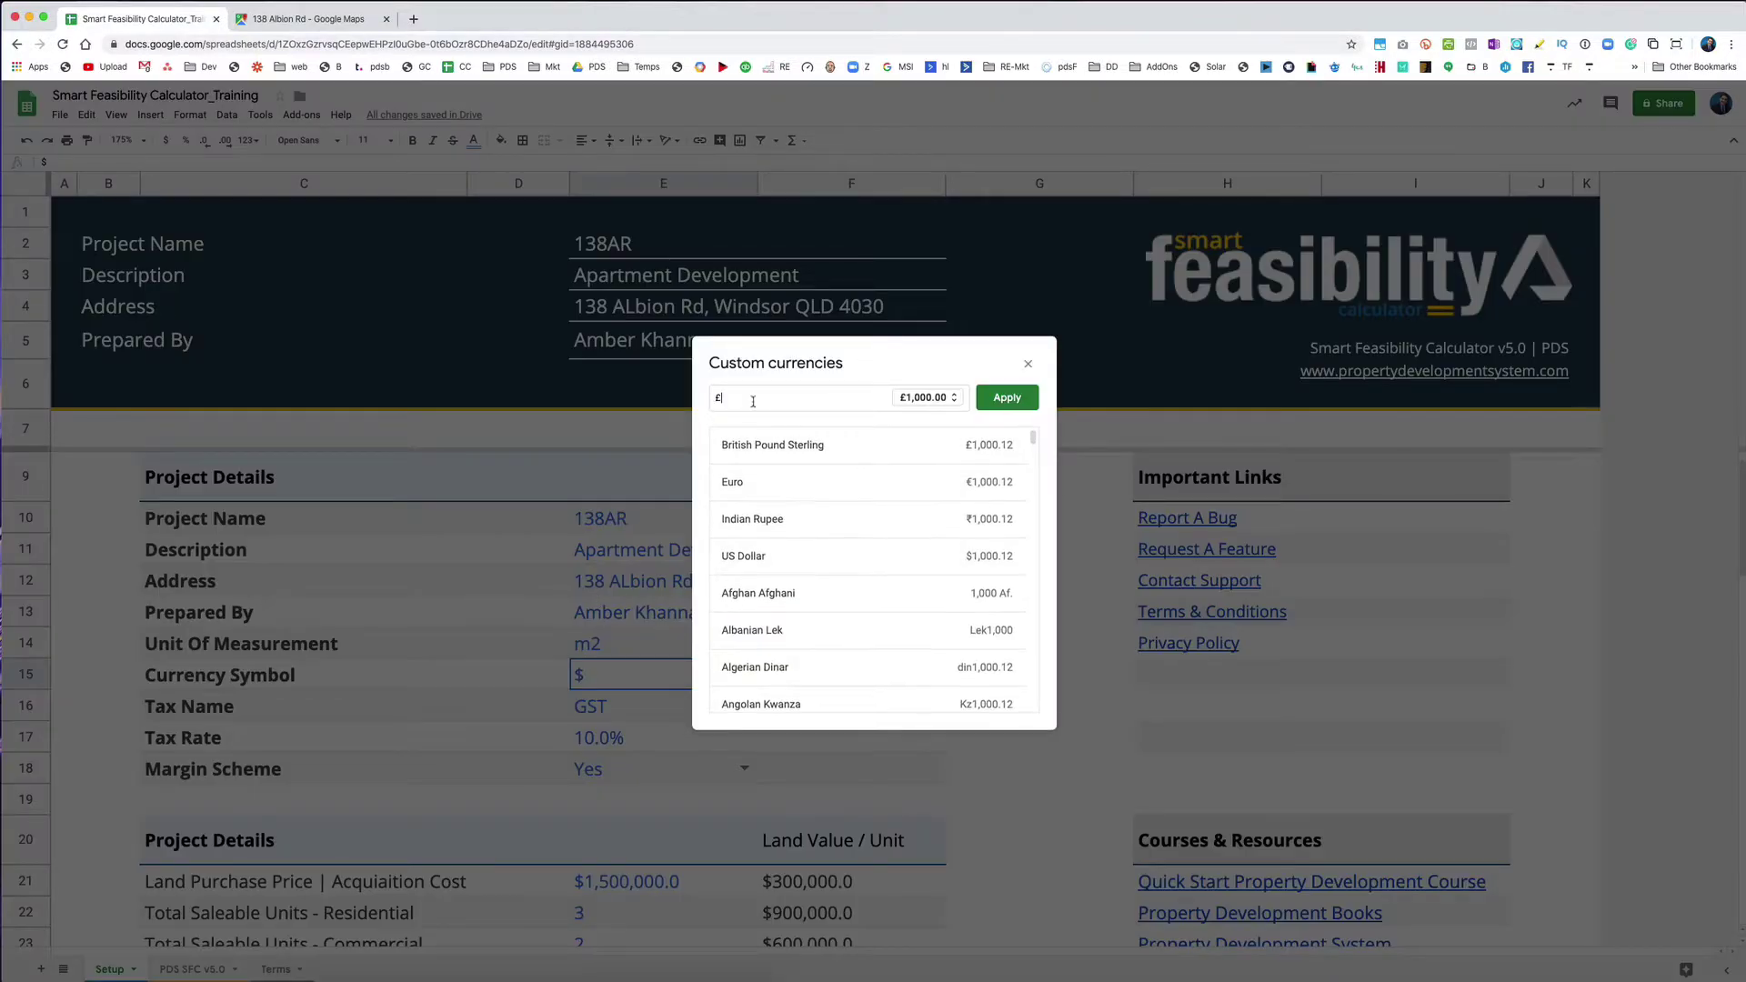
pyautogui.click(1027, 363)
pyautogui.doubleClick(613, 674)
pyautogui.write('£')
pyautogui.press('Return')
pyautogui.press('Up')
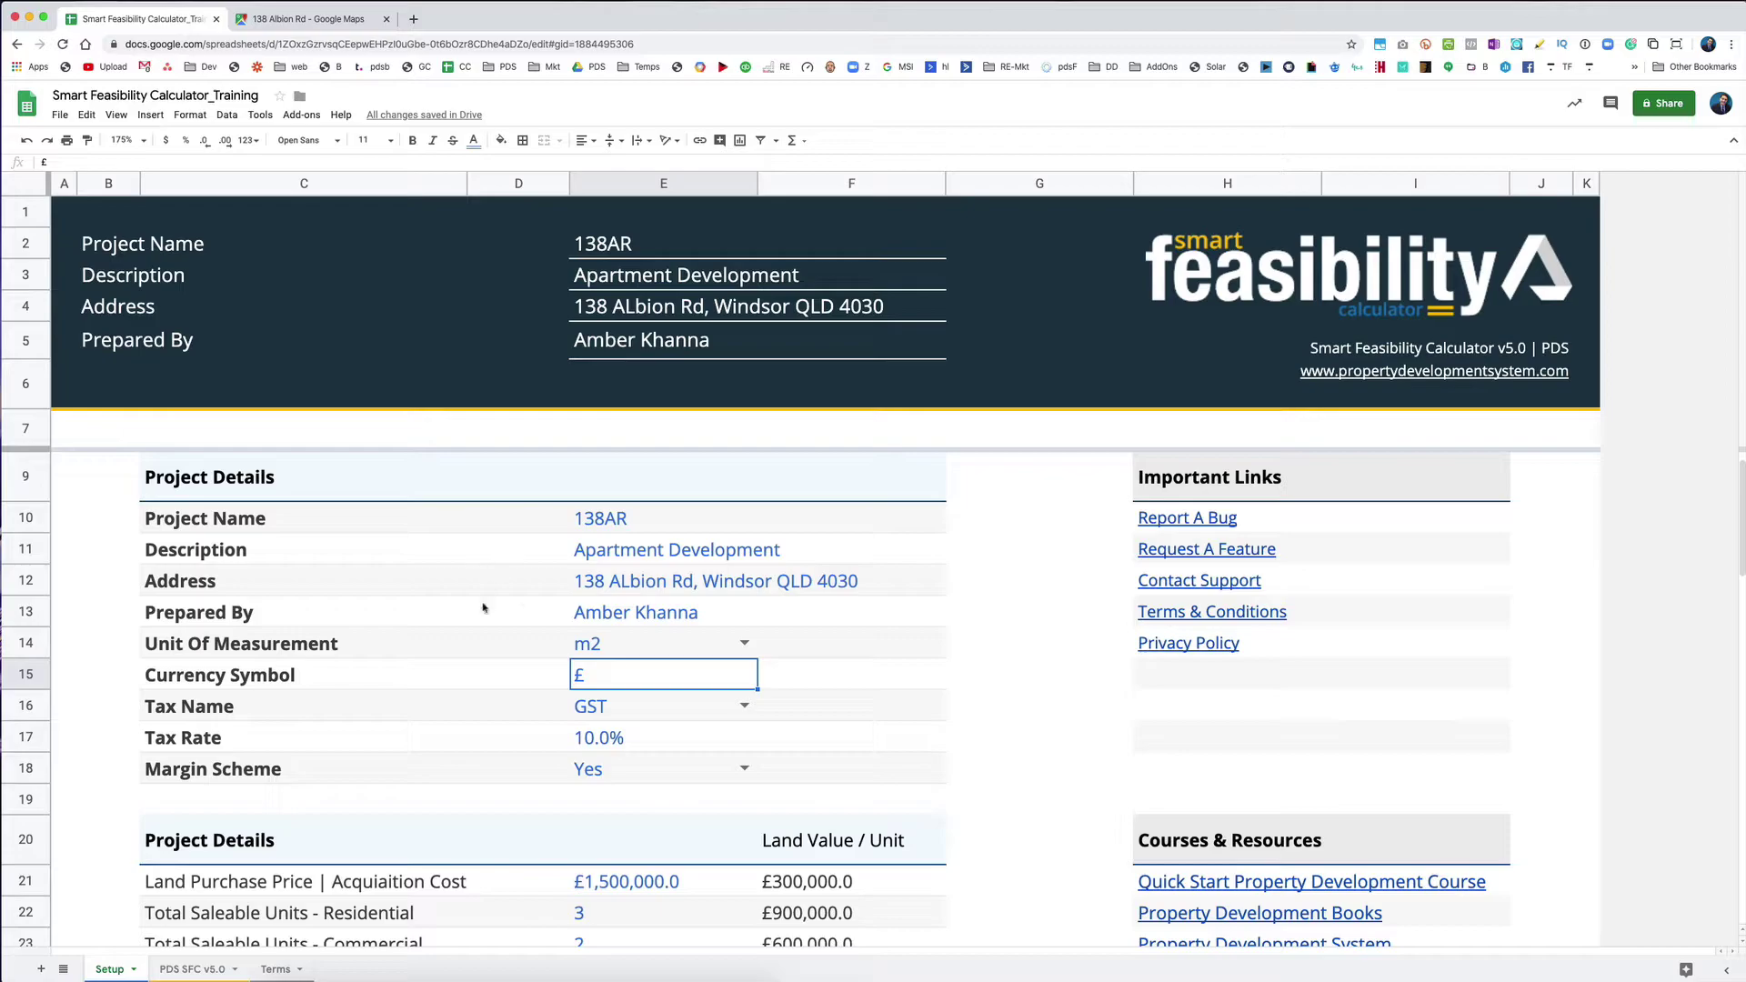
pyautogui.click(192, 969)
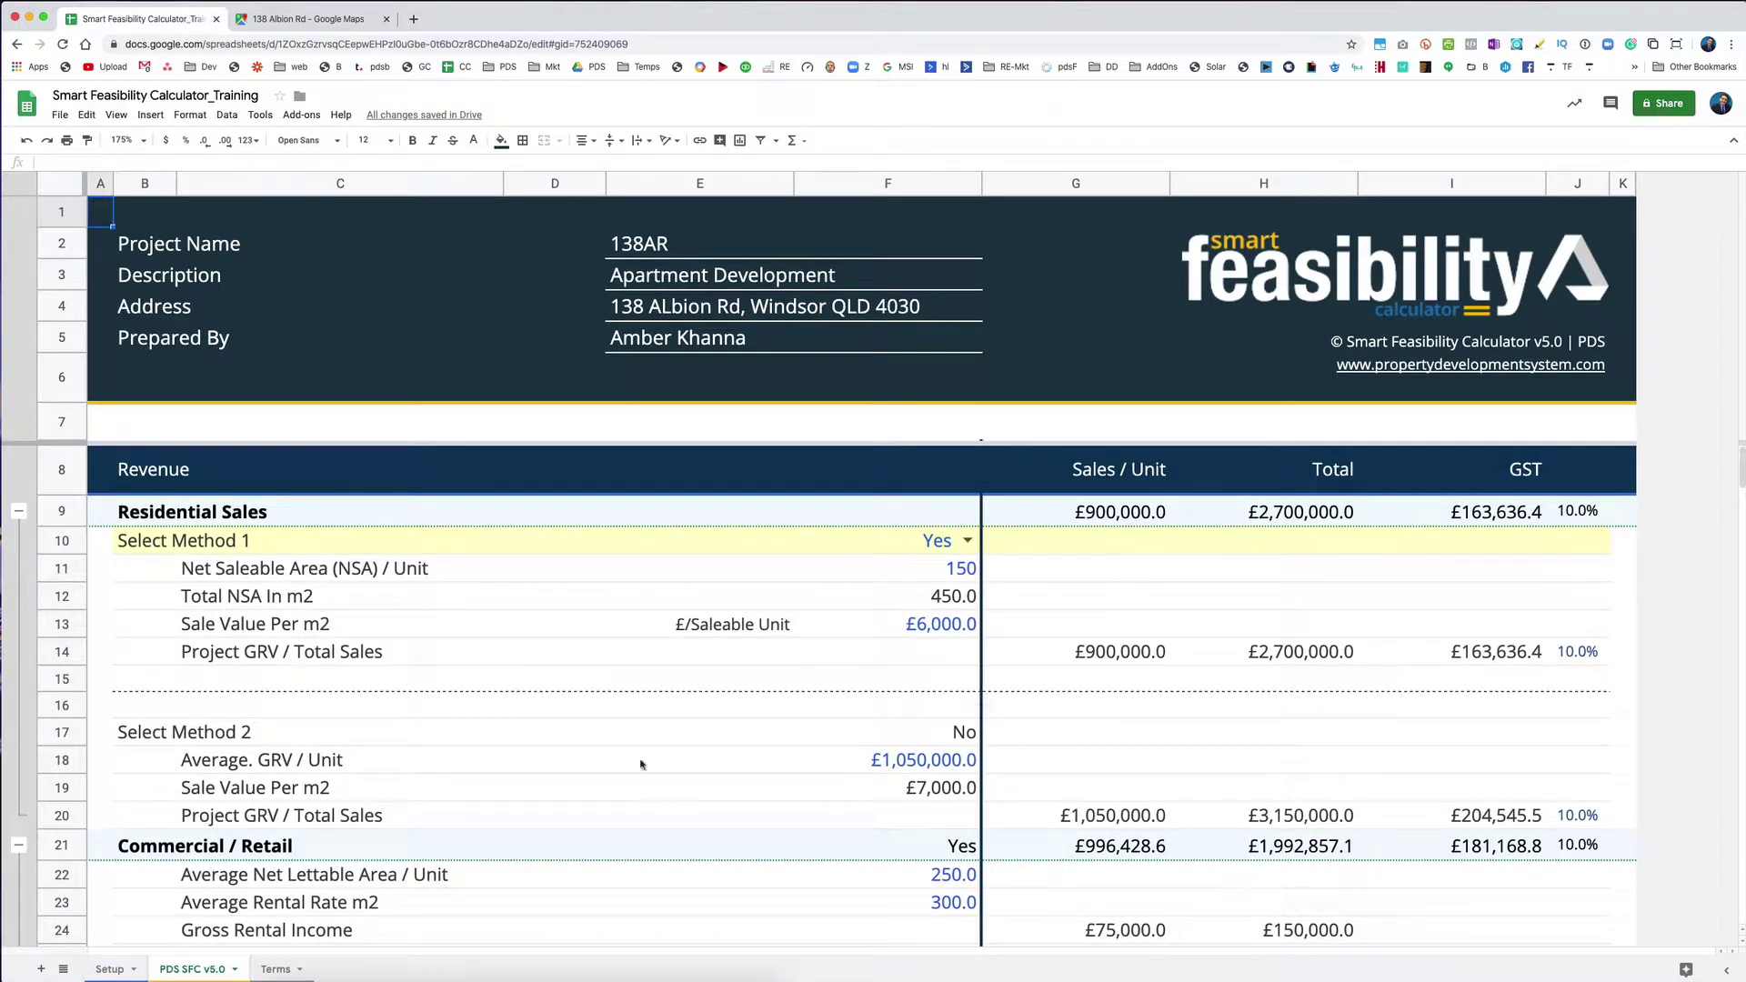
pyautogui.click(110, 969)
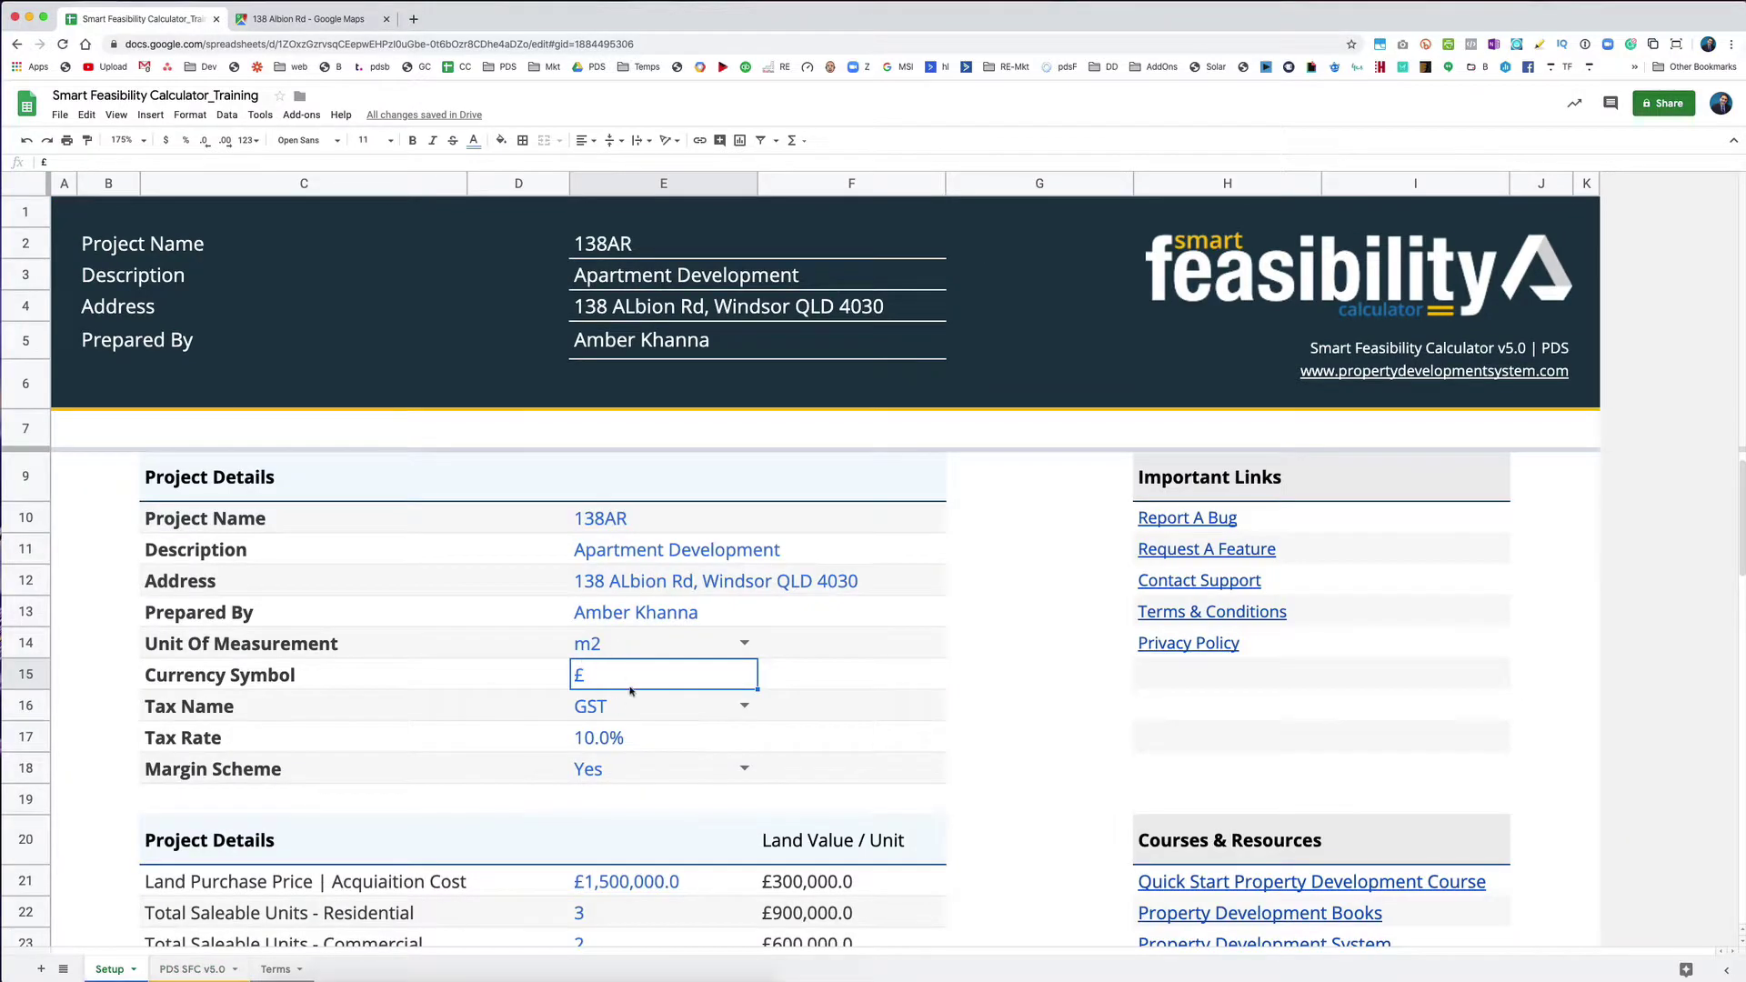
pyautogui.doubleClick(615, 684)
pyautogui.write('$')
pyautogui.press('Return')
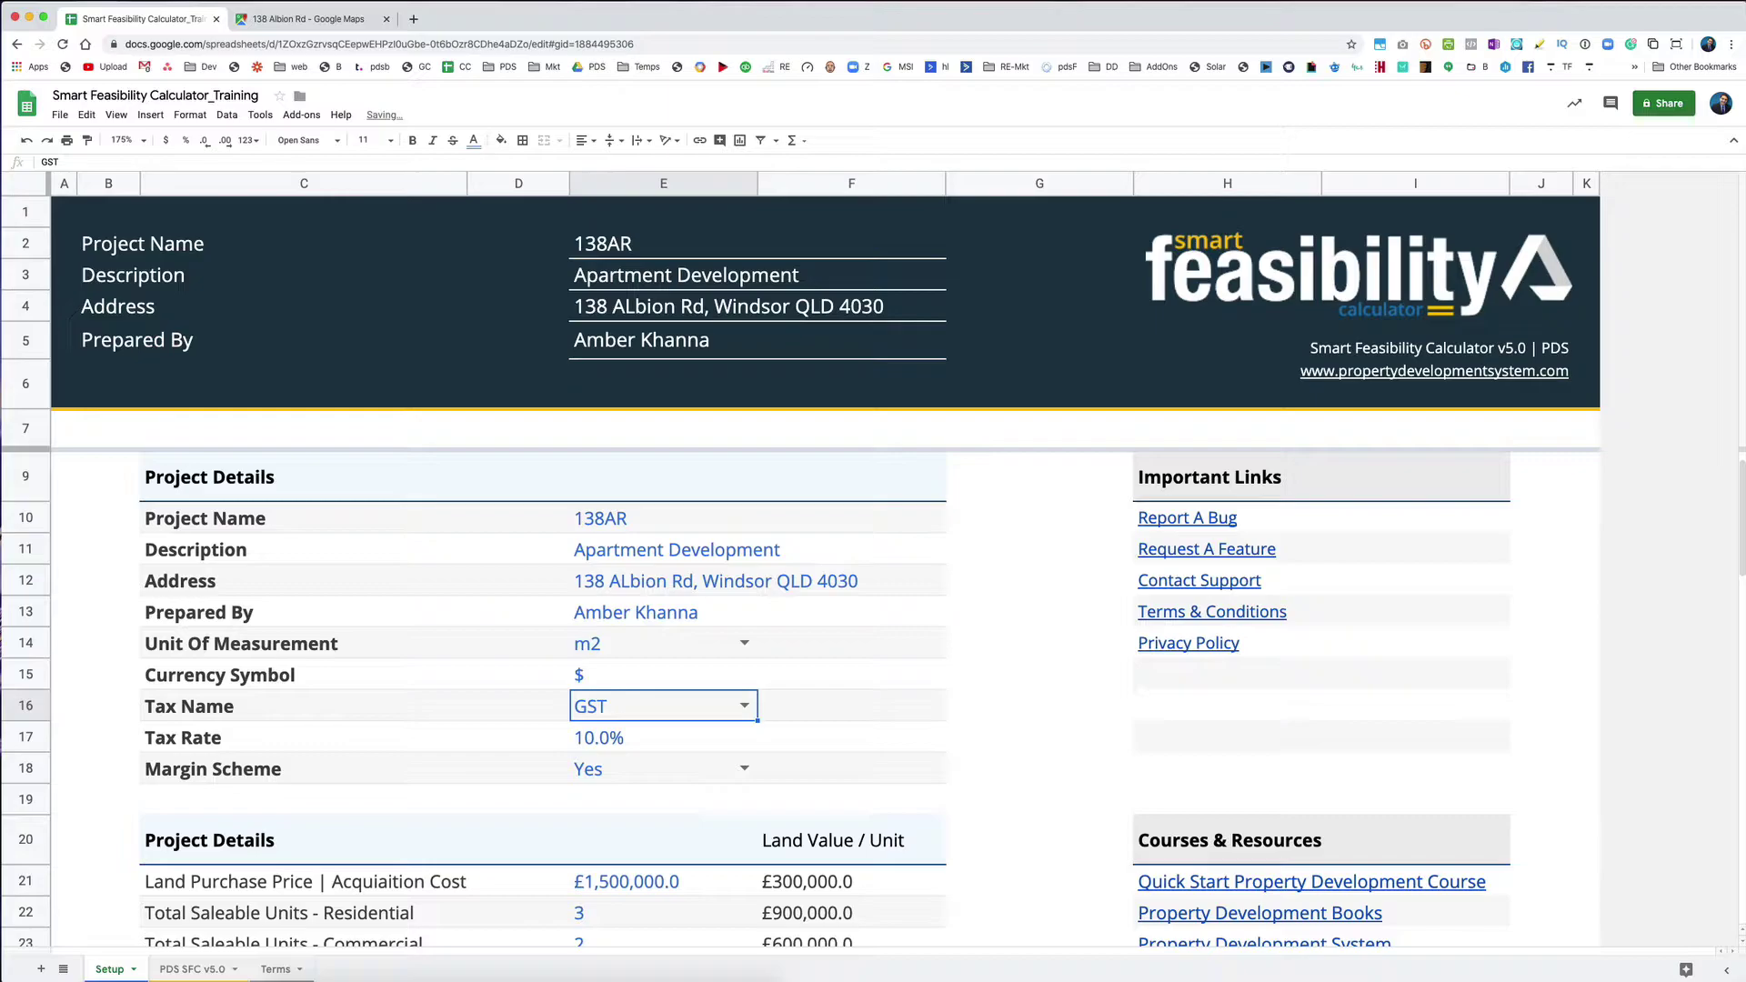
pyautogui.scroll(-3, 241, 691)
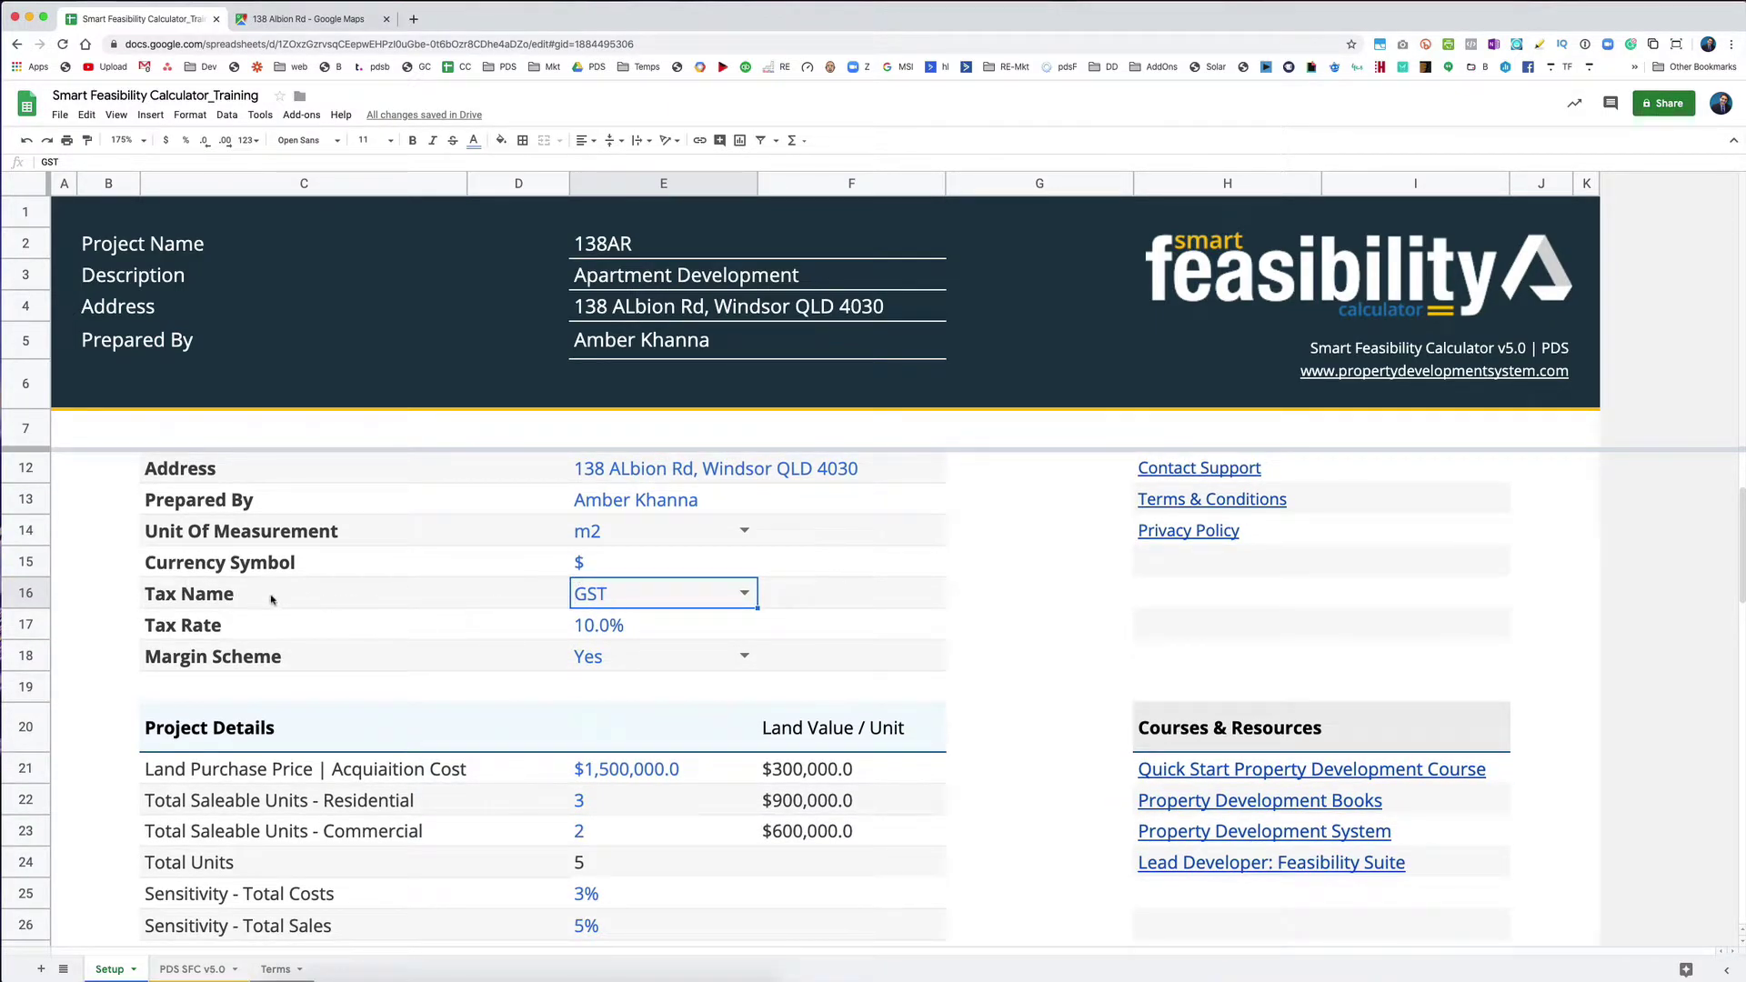
pyautogui.doubleClick(741, 599)
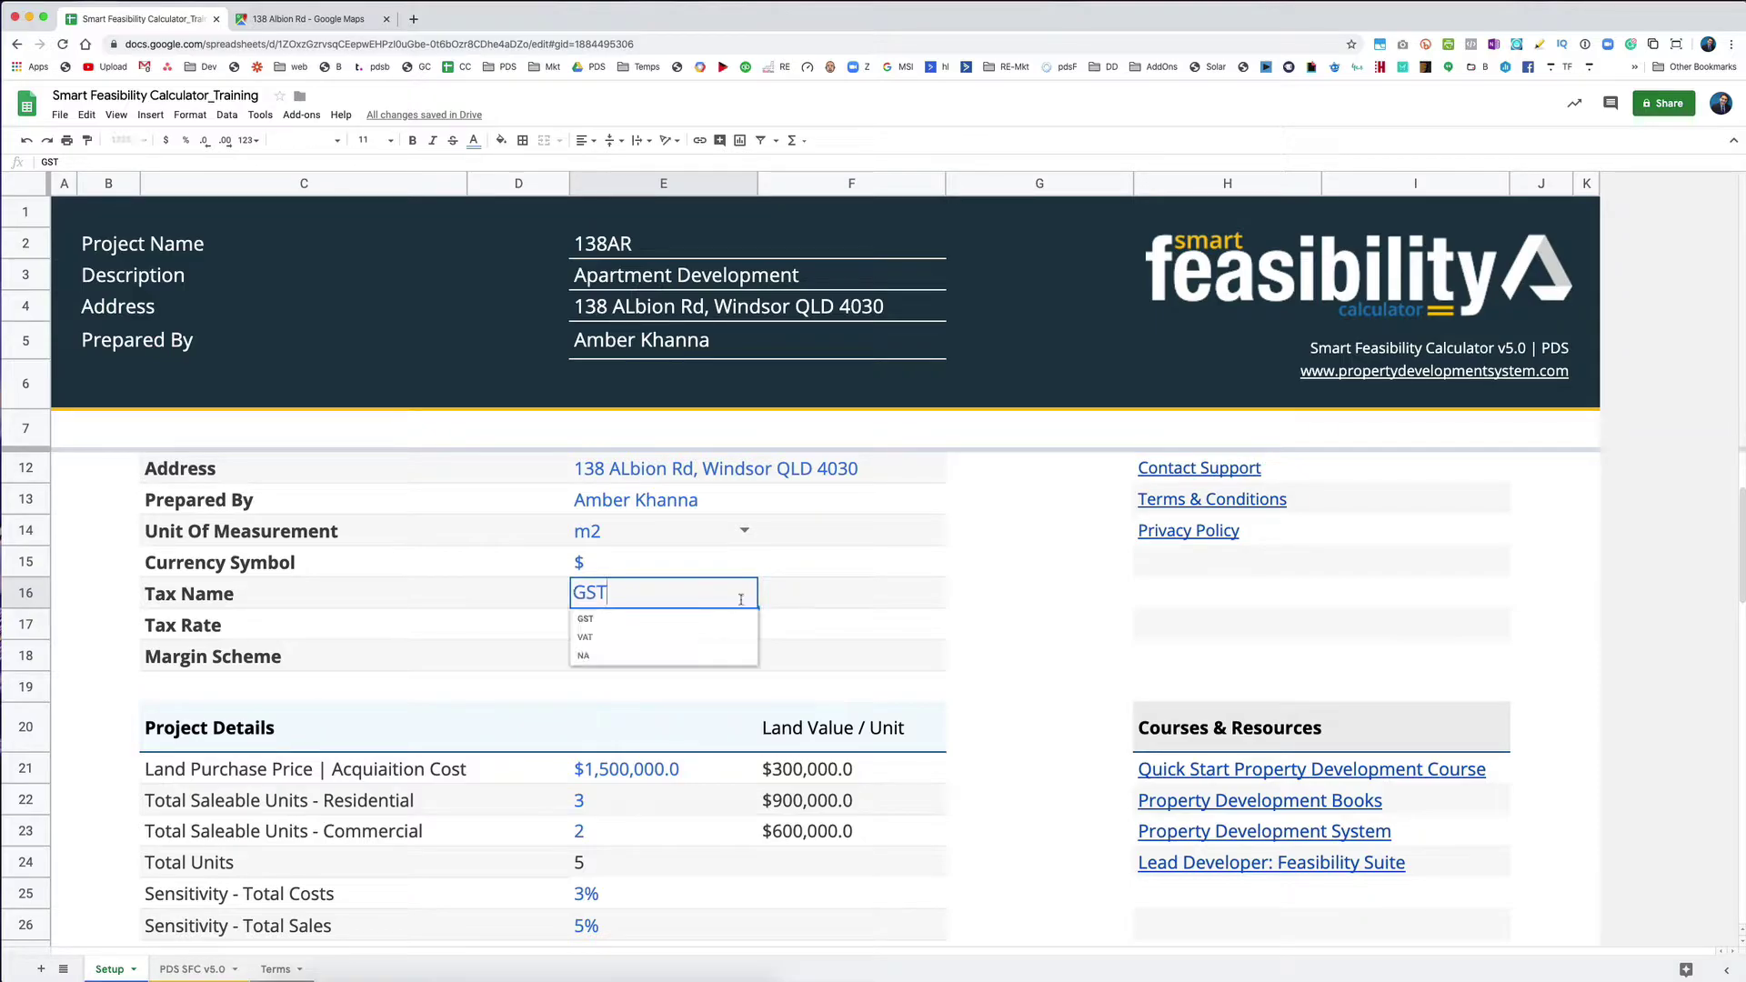
pyautogui.click(536, 602)
pyautogui.click(599, 628)
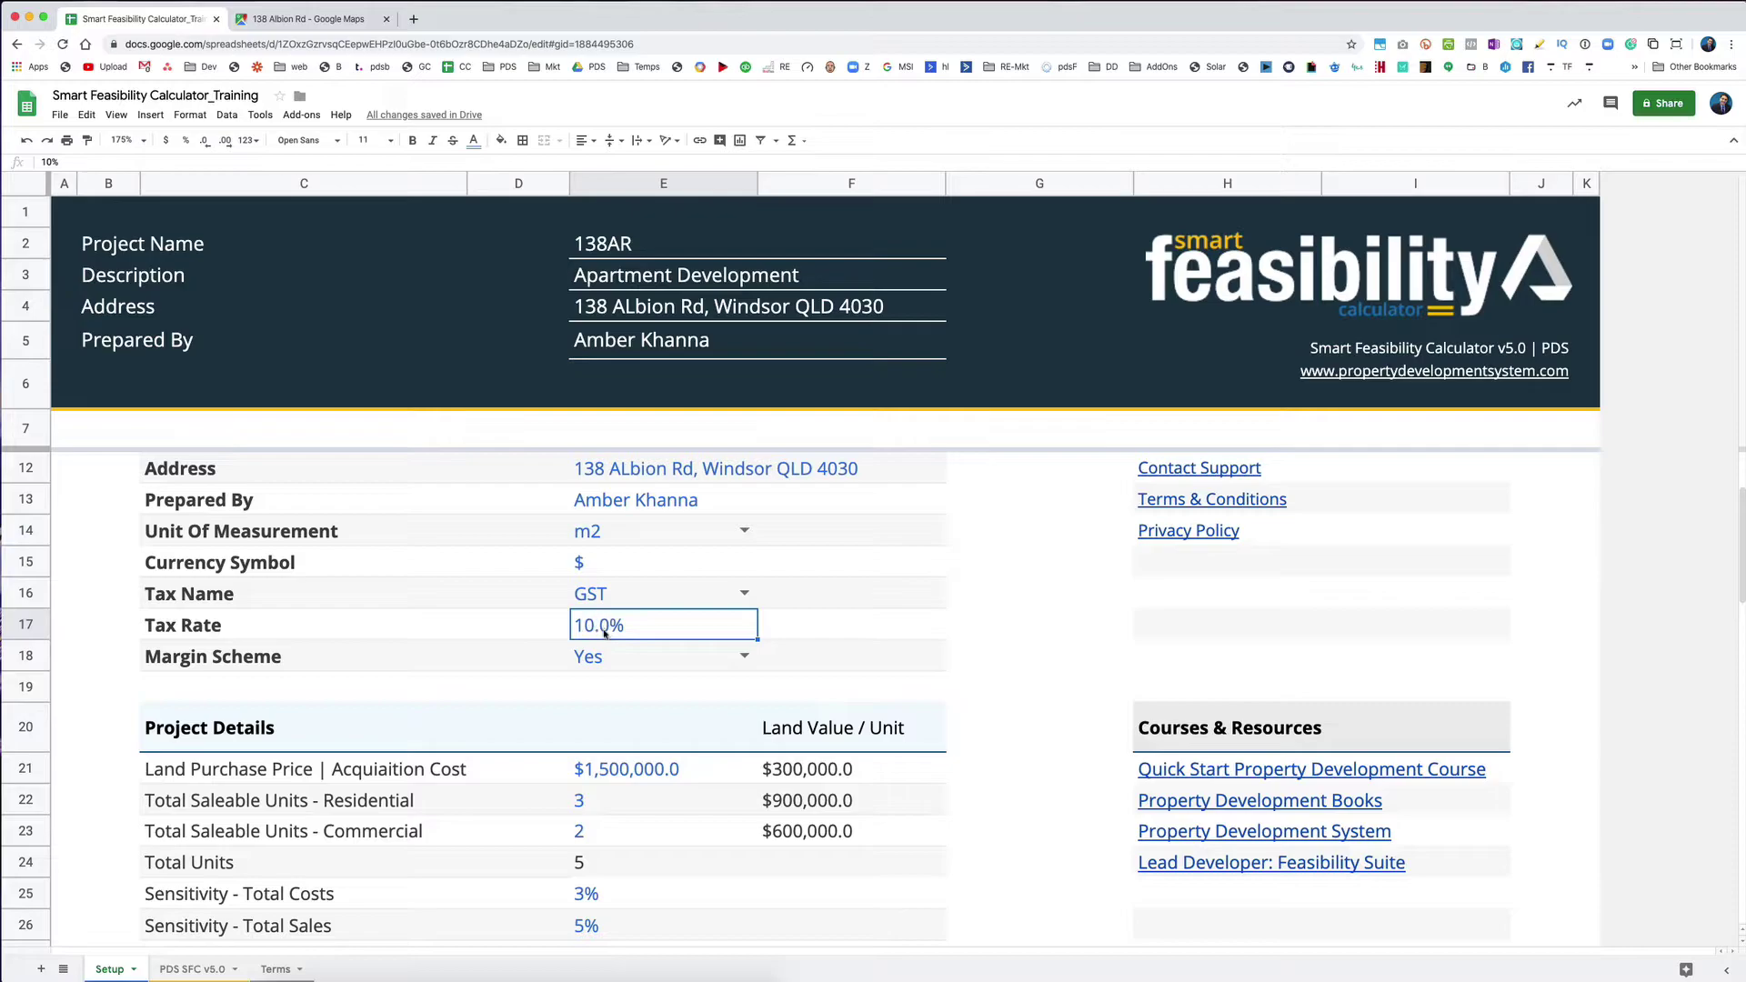
pyautogui.click(338, 669)
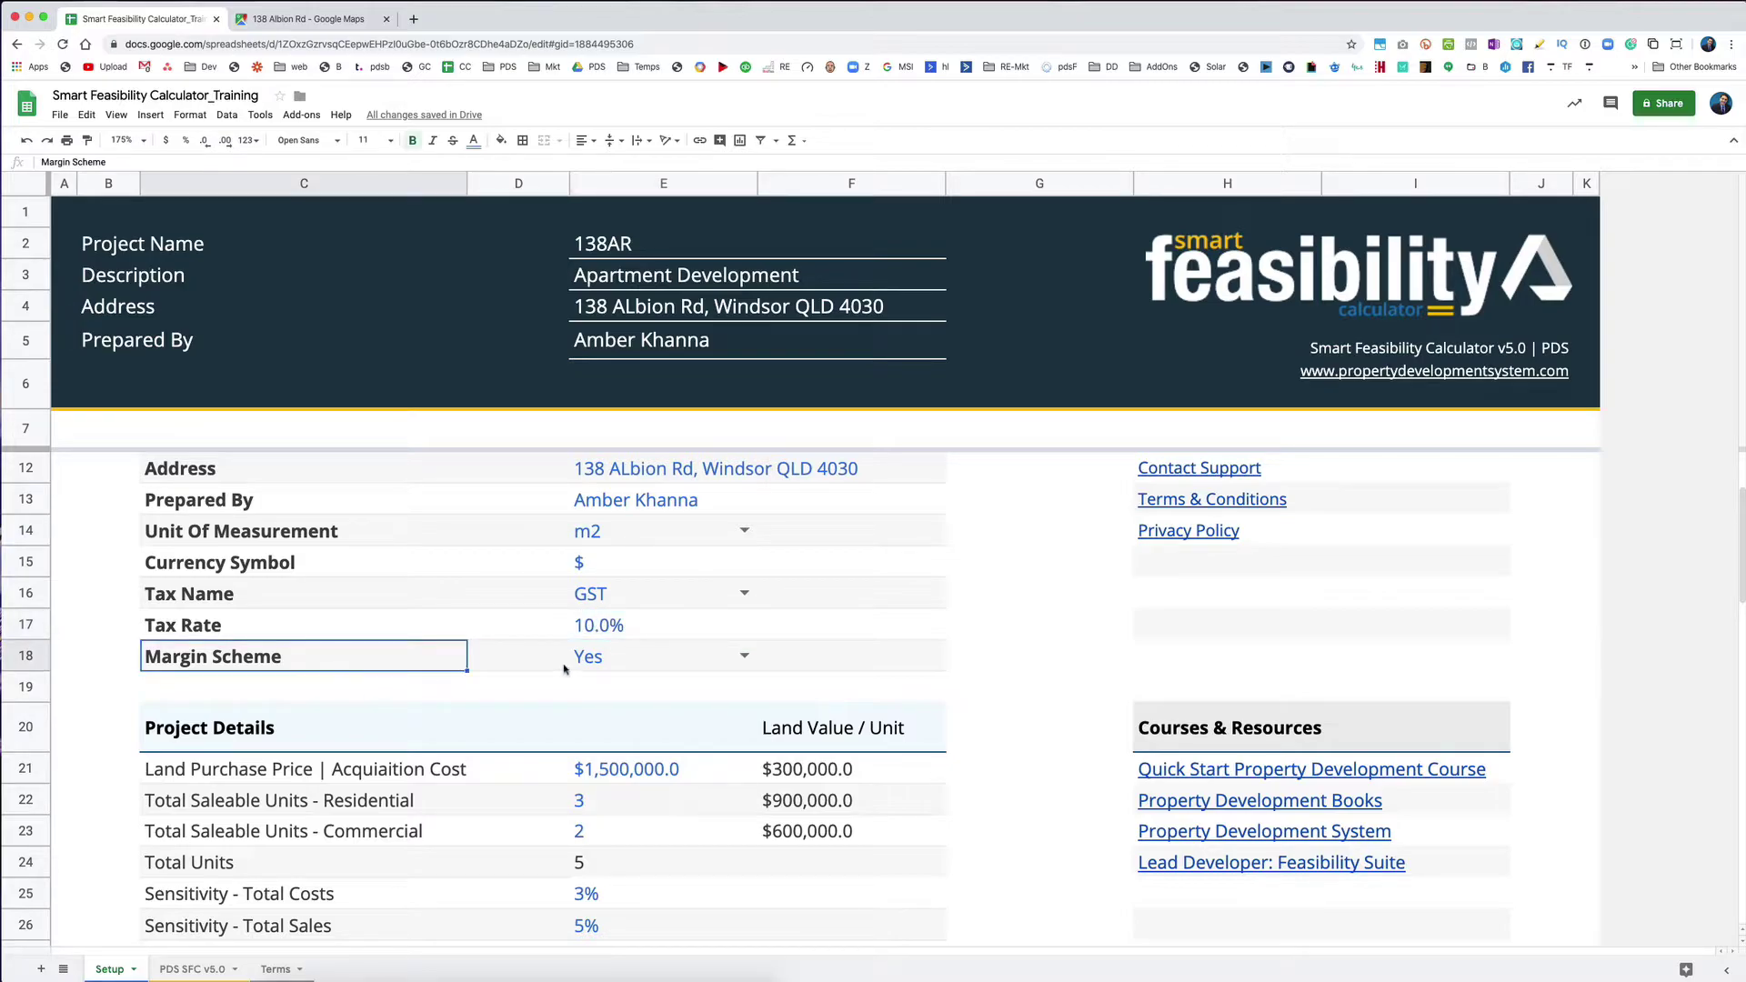
pyautogui.click(691, 602)
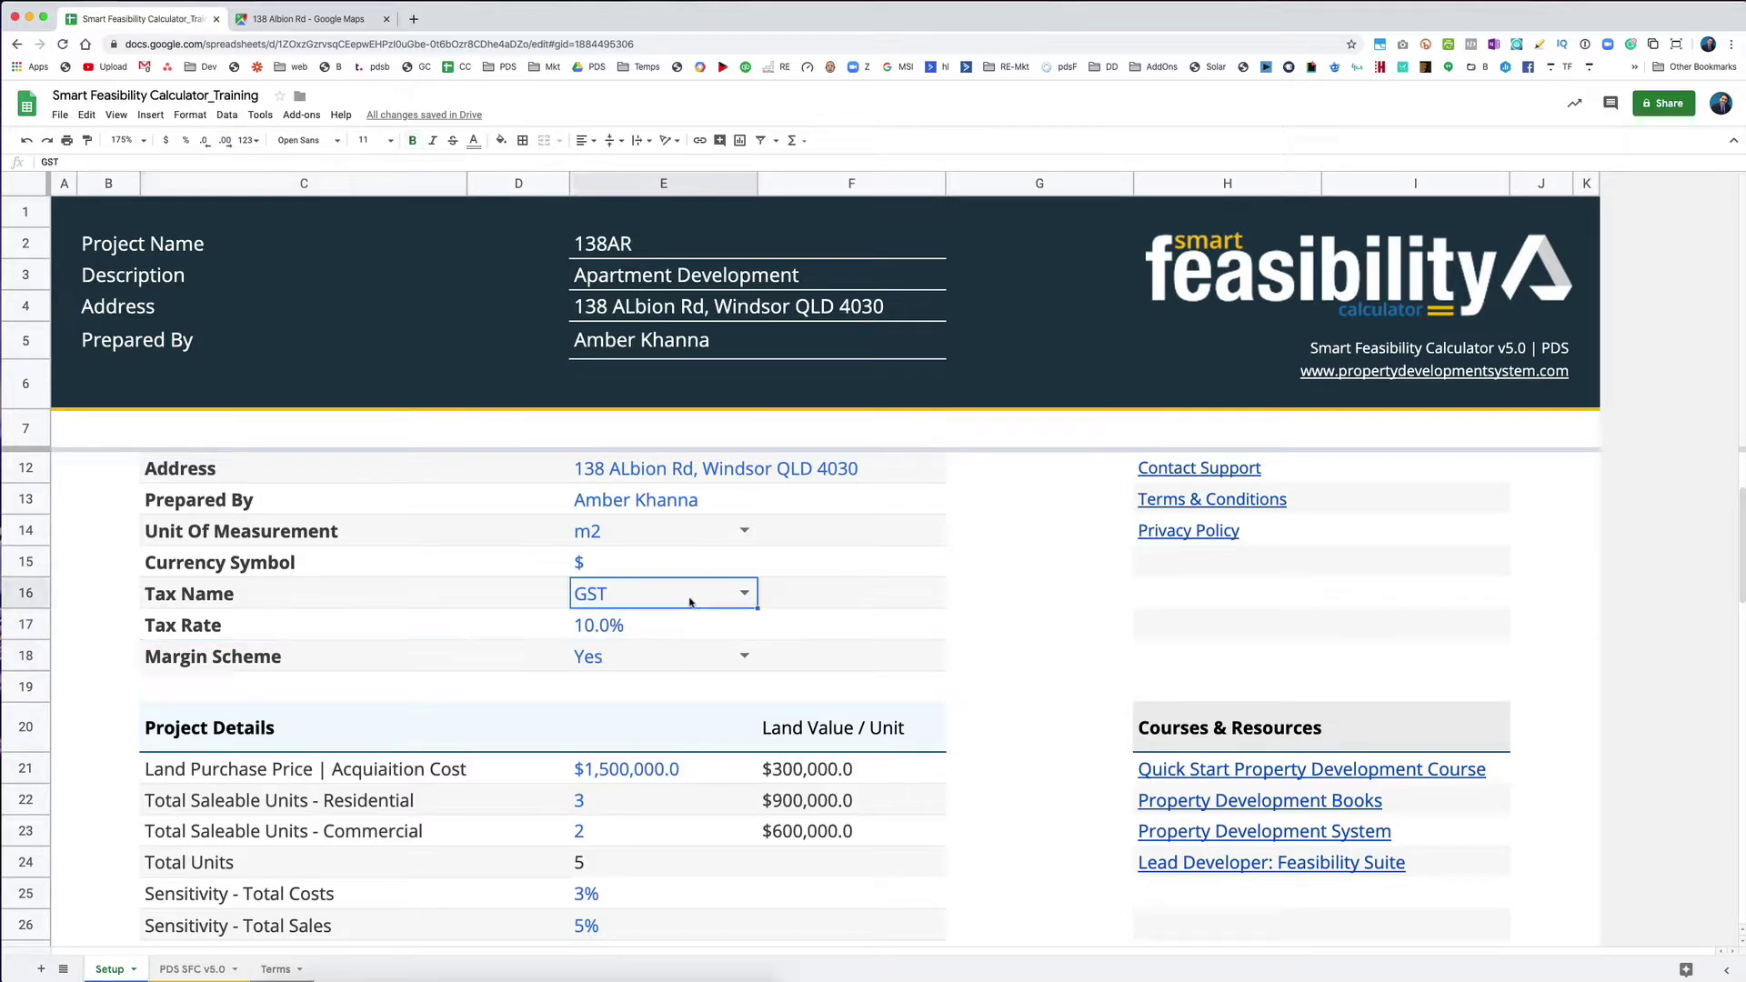
pyautogui.click(731, 601)
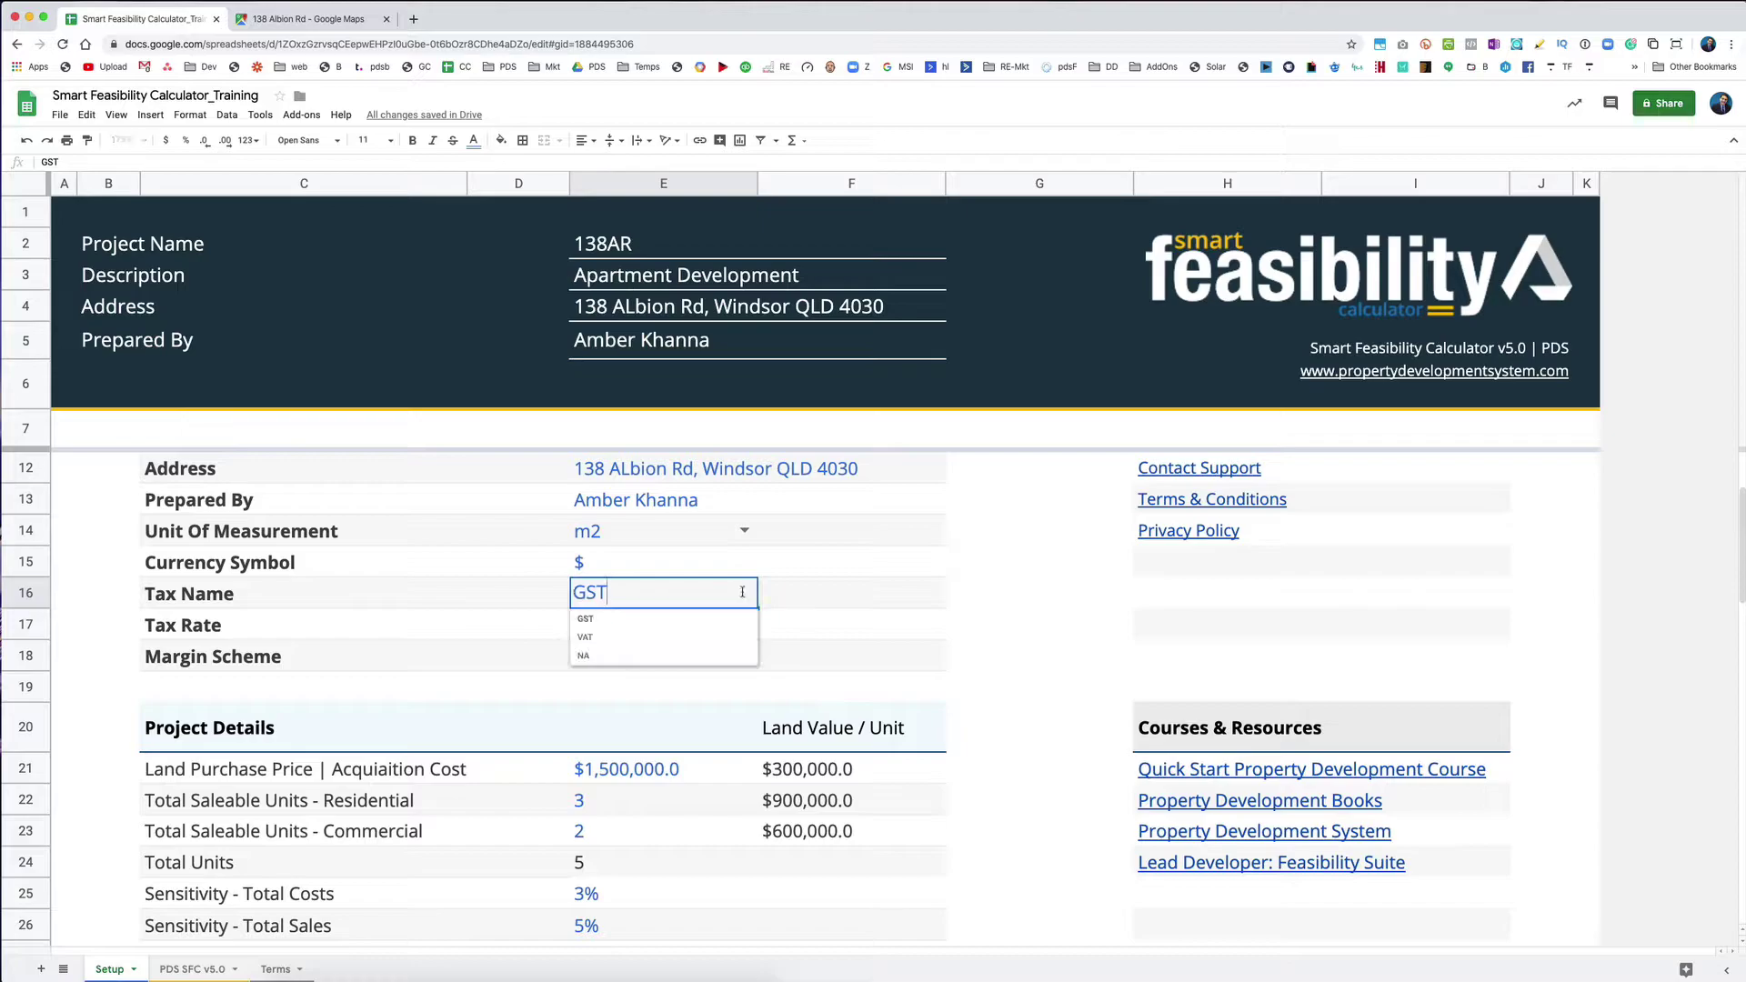
pyautogui.click(625, 655)
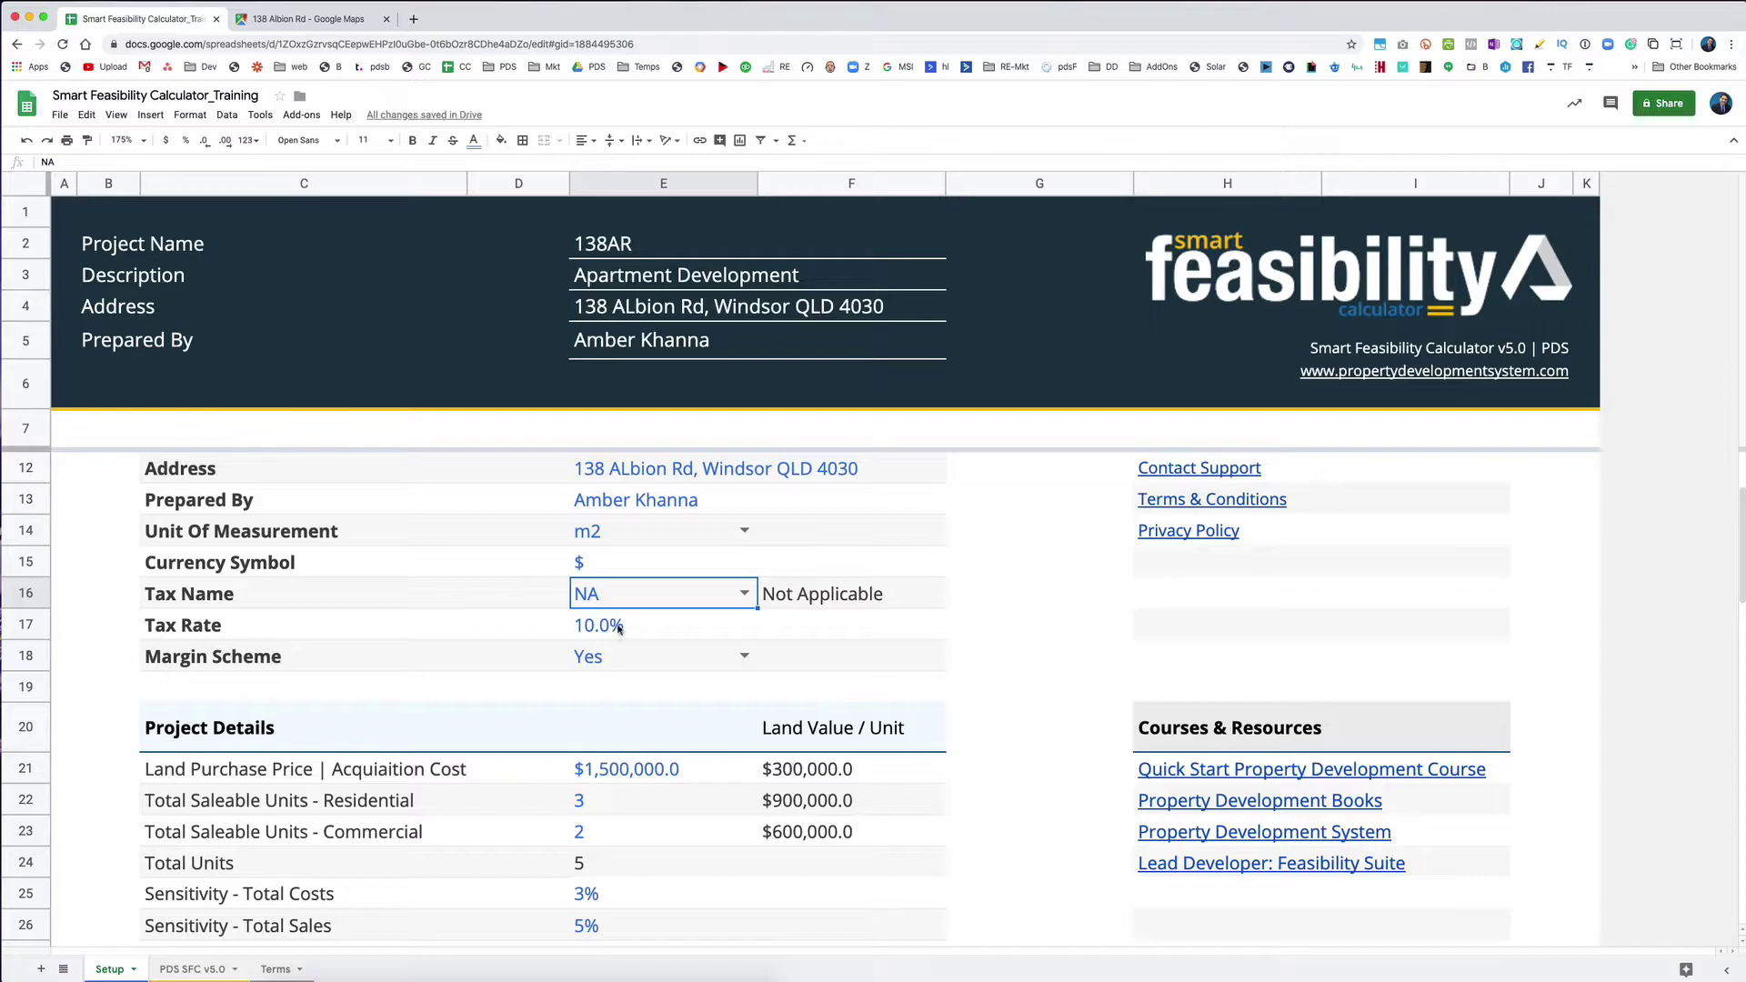
pyautogui.click(642, 657)
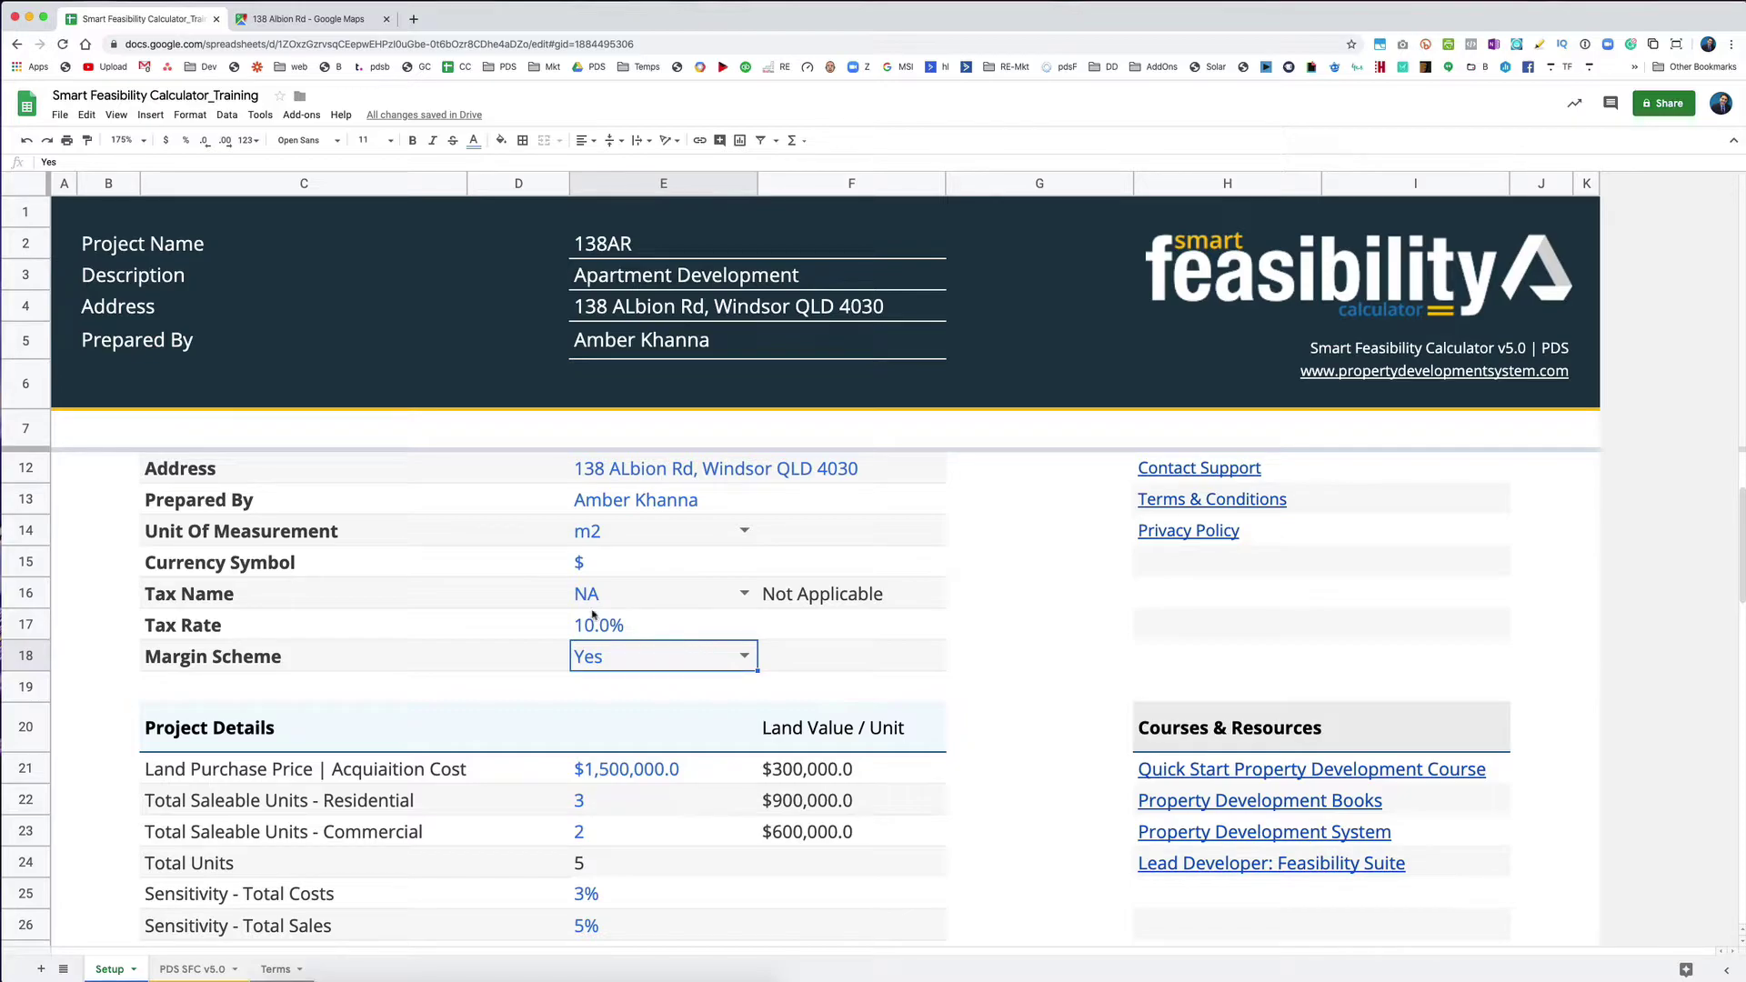
pyautogui.click(617, 598)
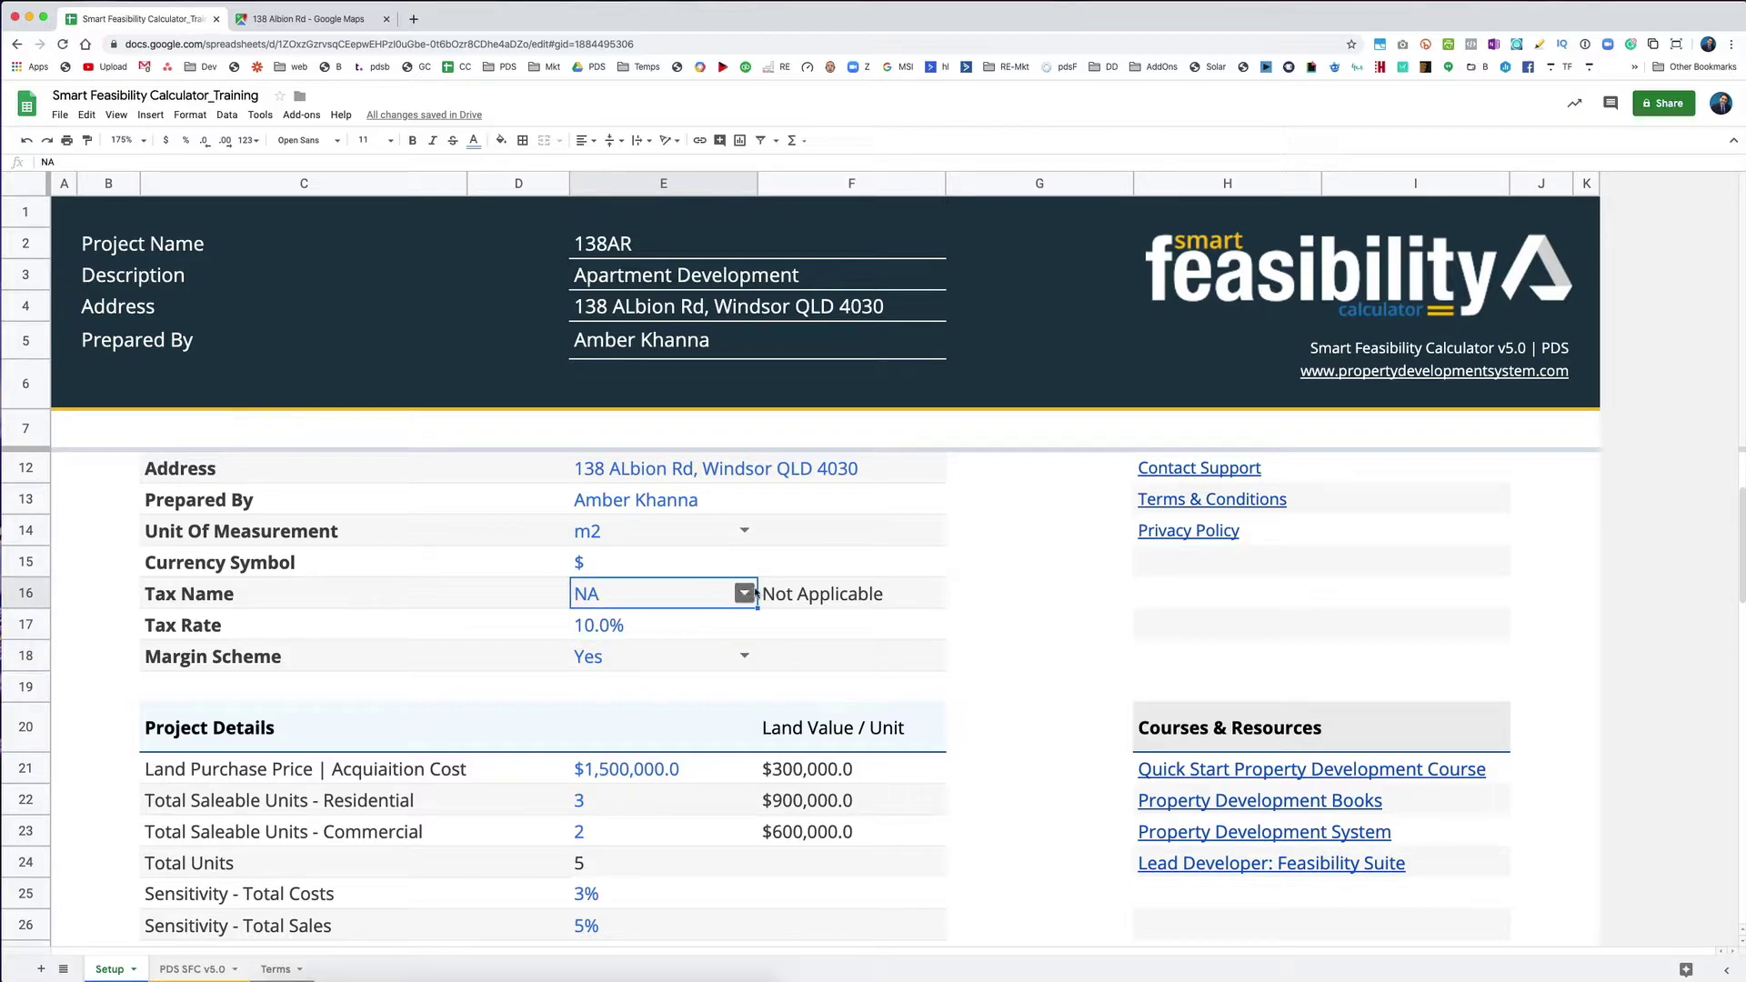
pyautogui.click(238, 659)
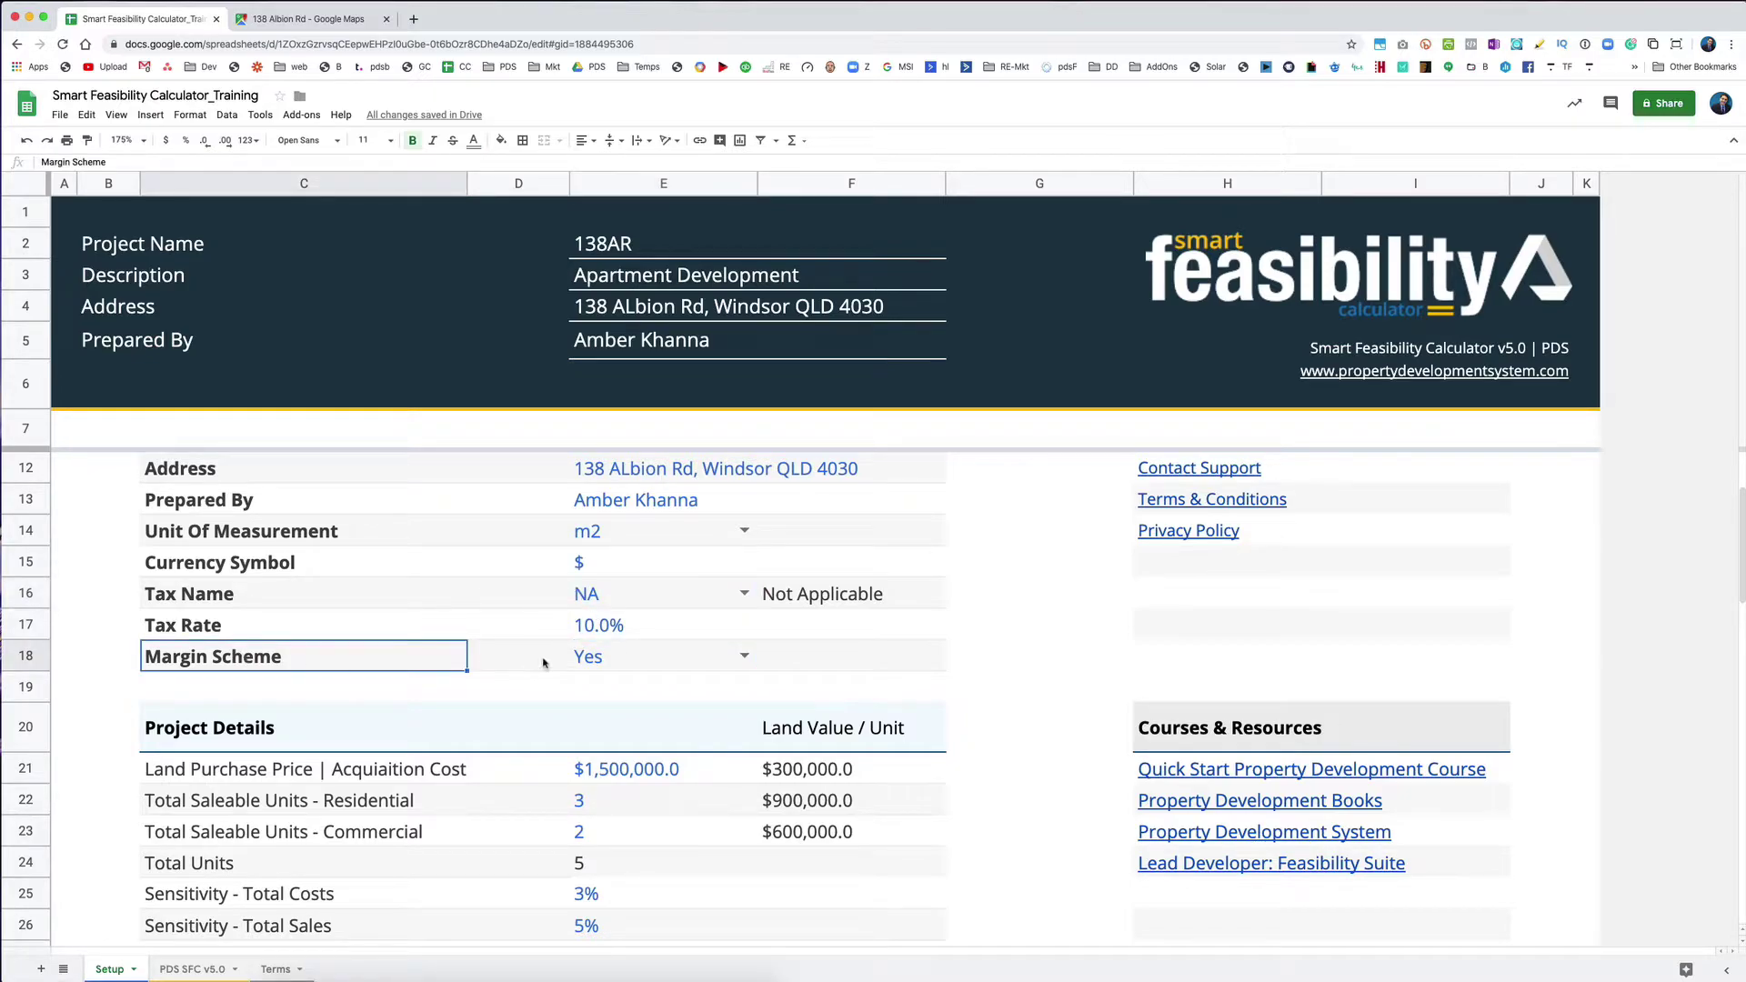
pyautogui.click(624, 656)
pyautogui.moveTo(624, 657); pyautogui.dragTo(319, 653)
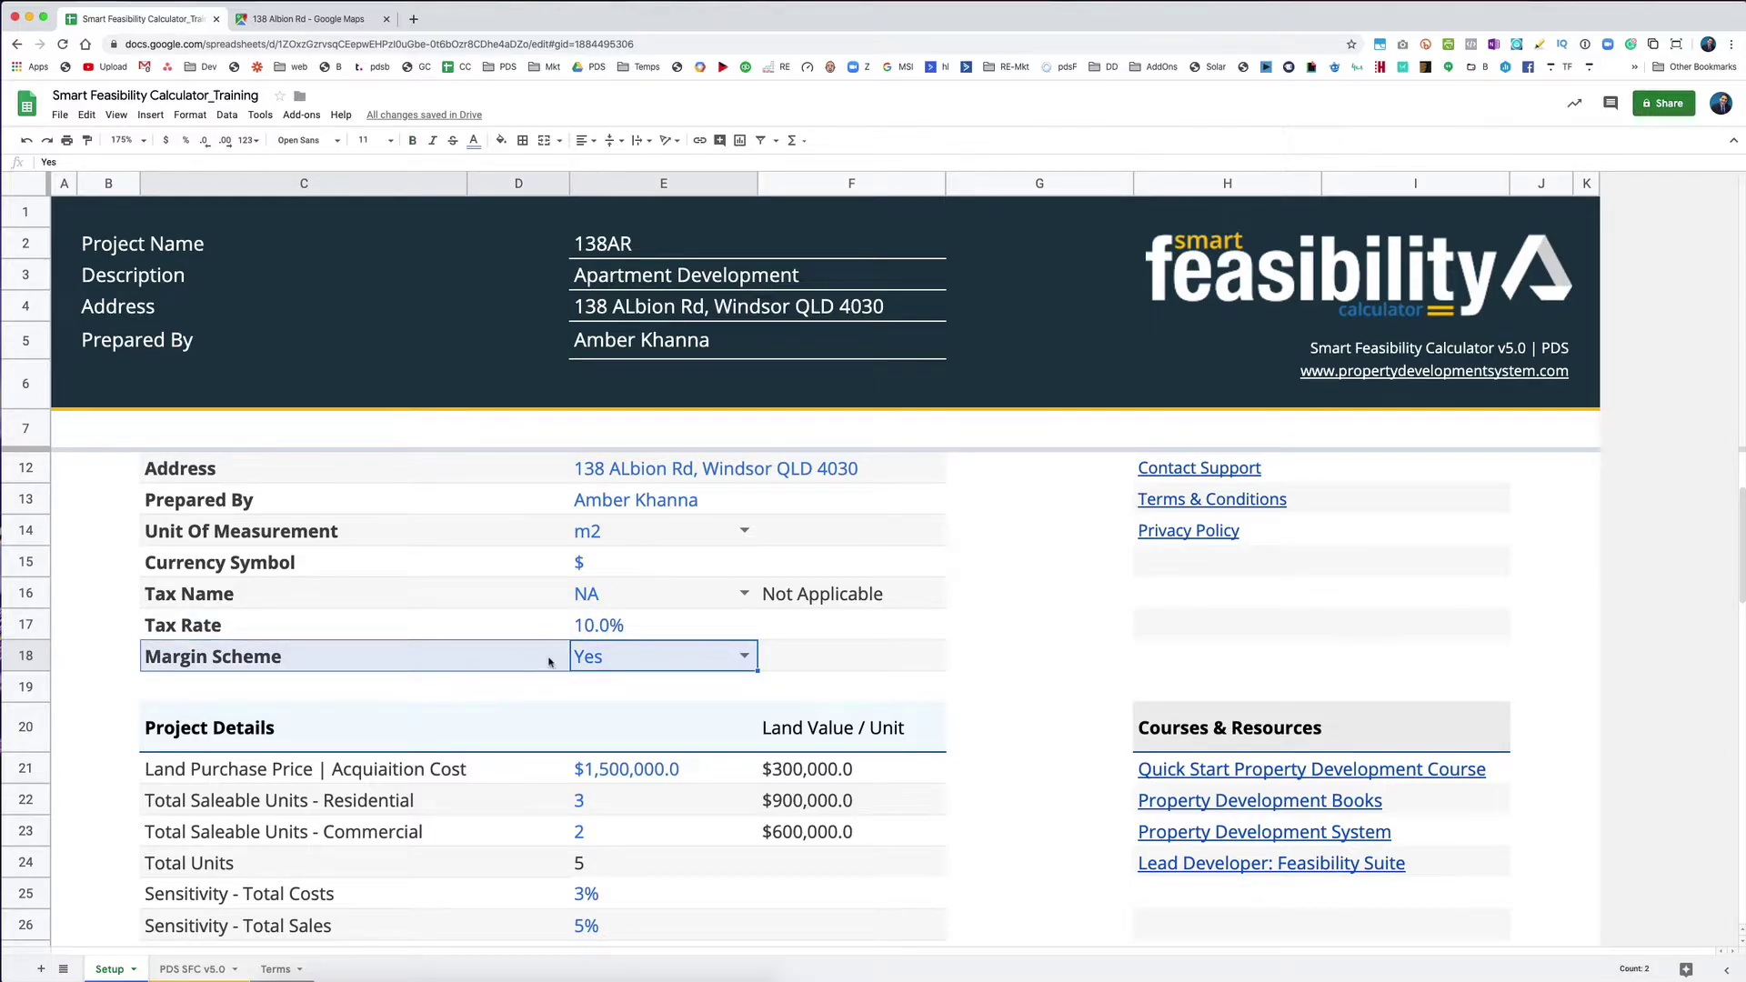
pyautogui.click(647, 662)
pyautogui.click(632, 619)
pyautogui.click(723, 591)
pyautogui.click(736, 601)
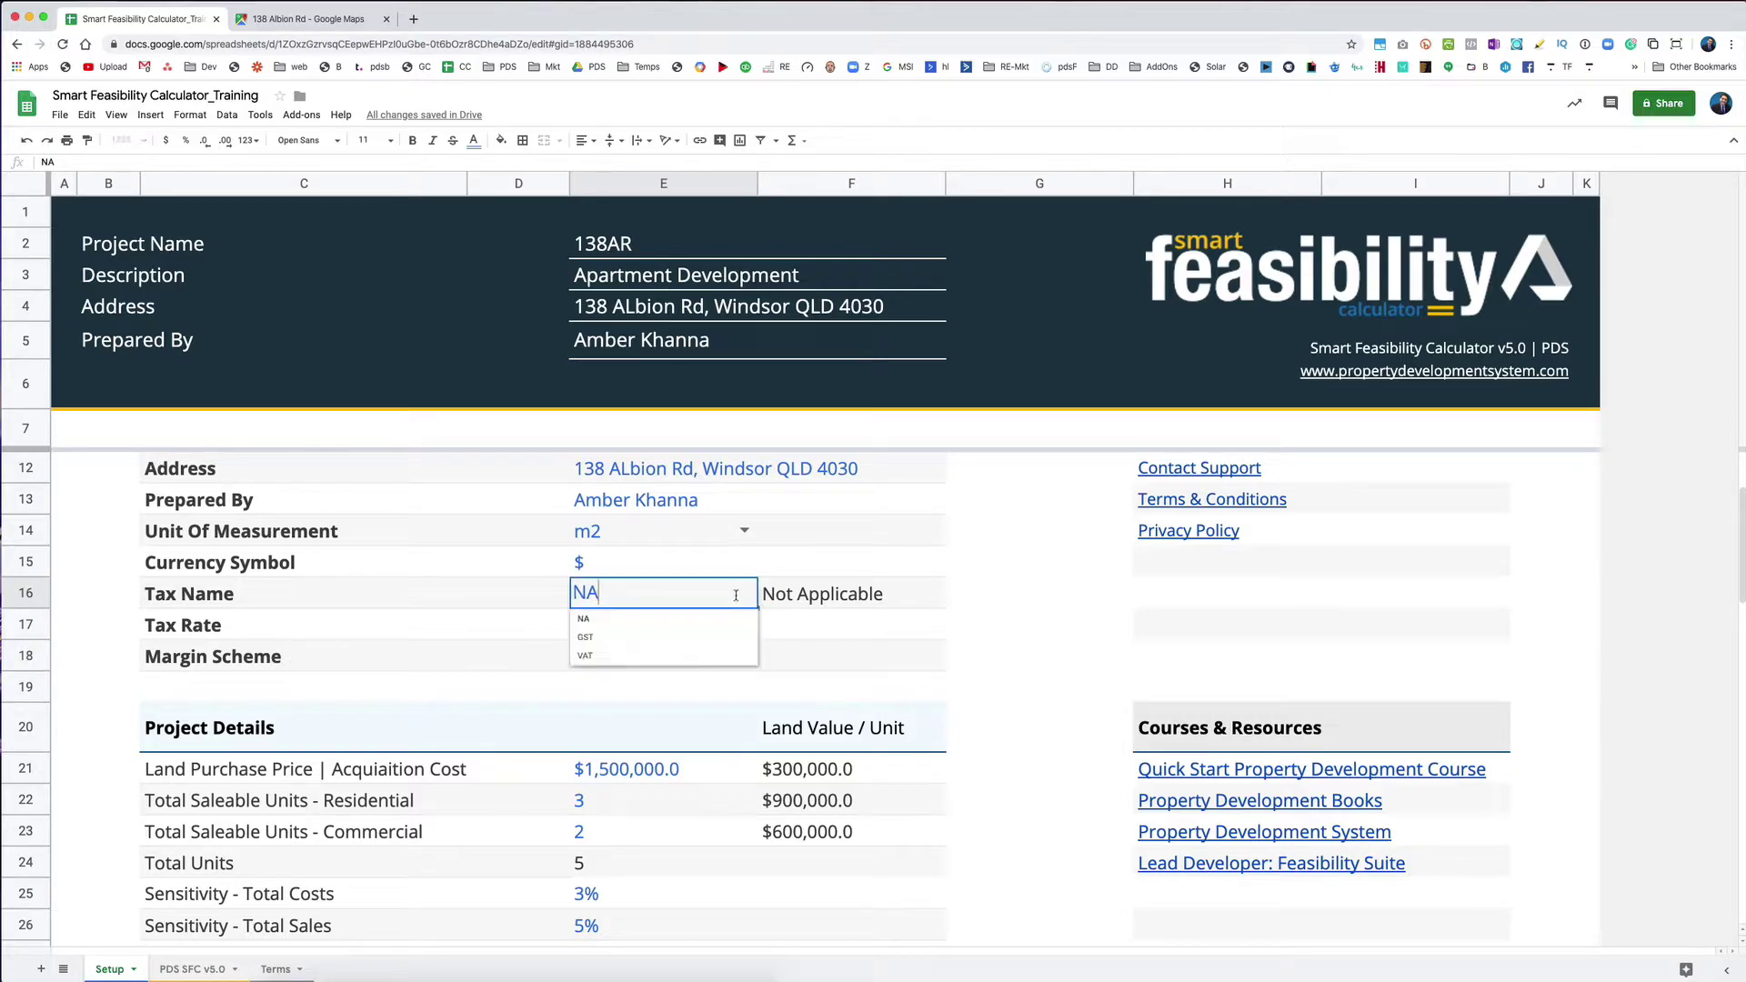
pyautogui.click(620, 648)
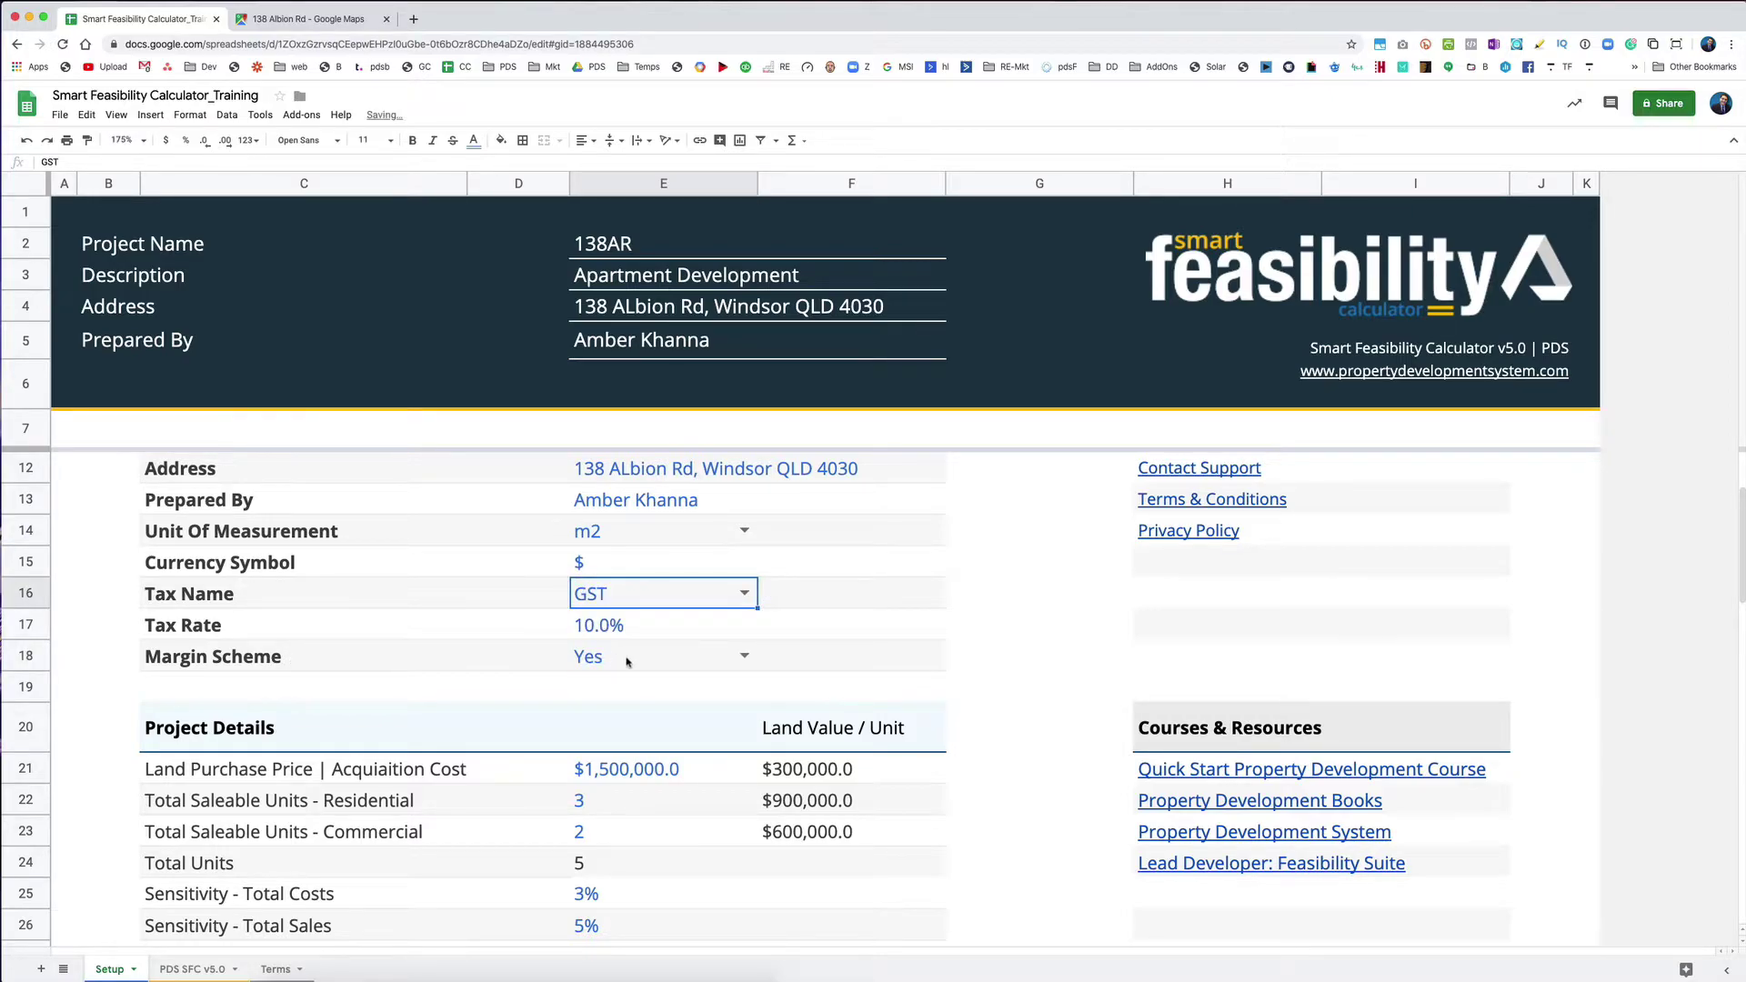
# Step: Toggle Margin Scheme to No and back to Yes
pyautogui.click(744, 655)
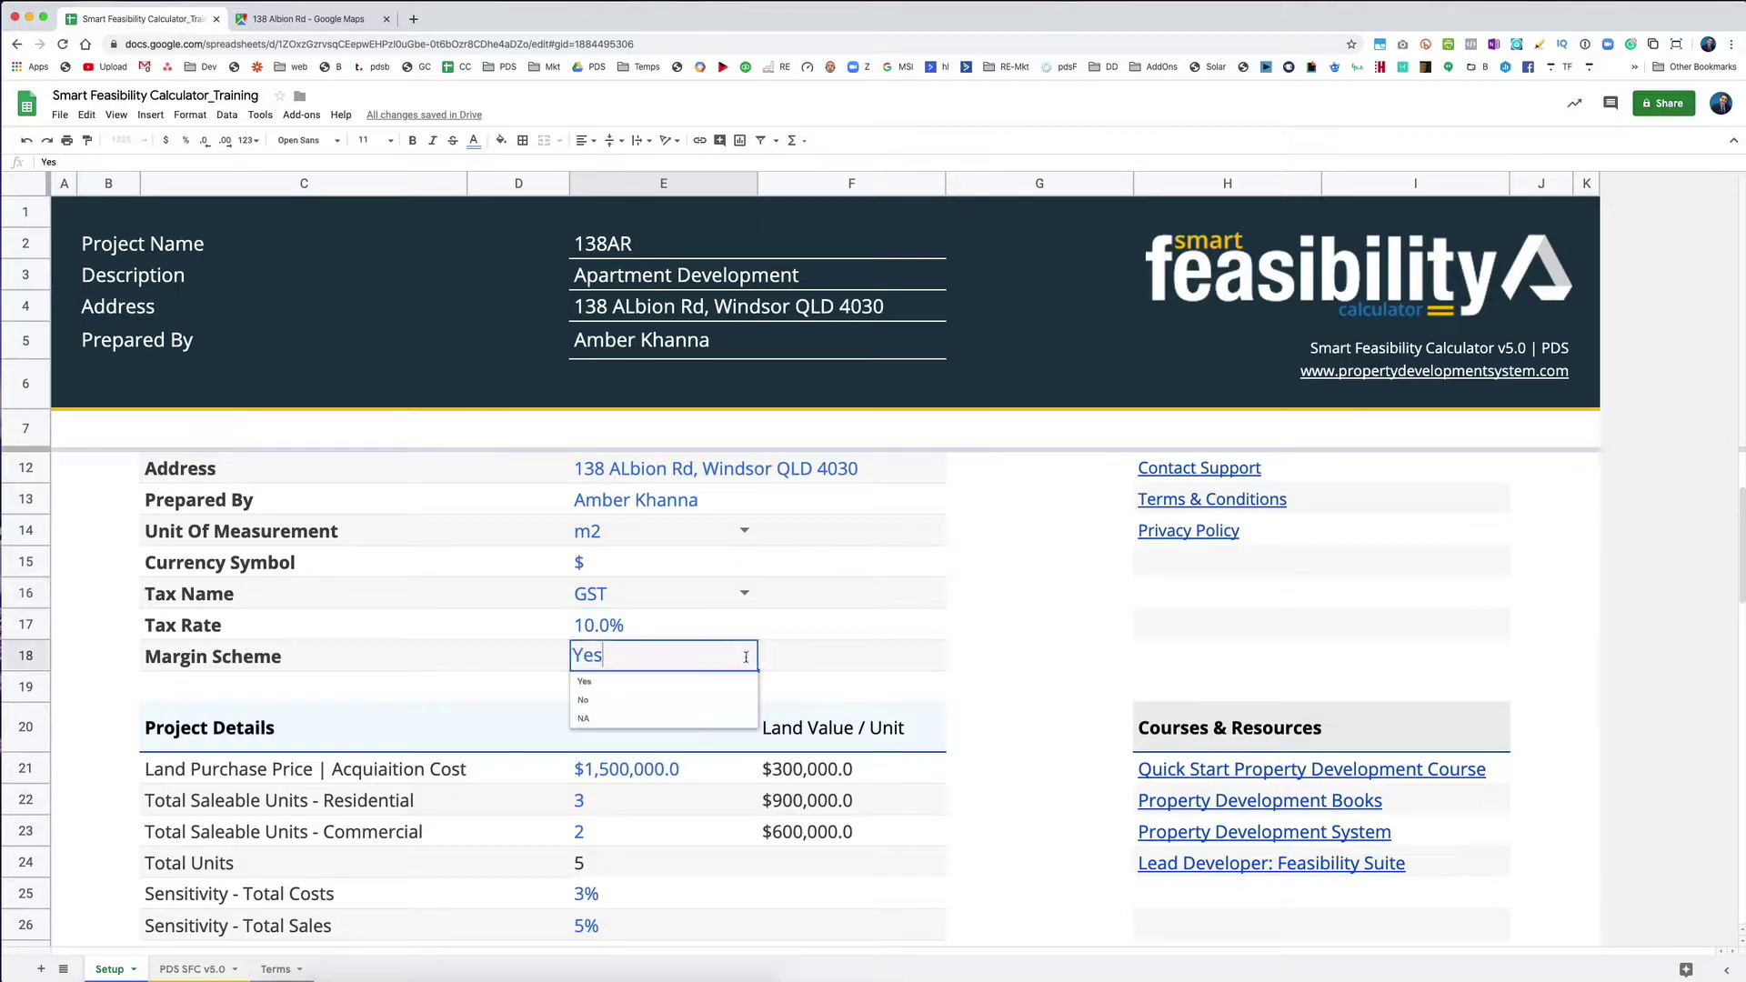
pyautogui.click(670, 702)
pyautogui.click(744, 655)
pyautogui.click(627, 713)
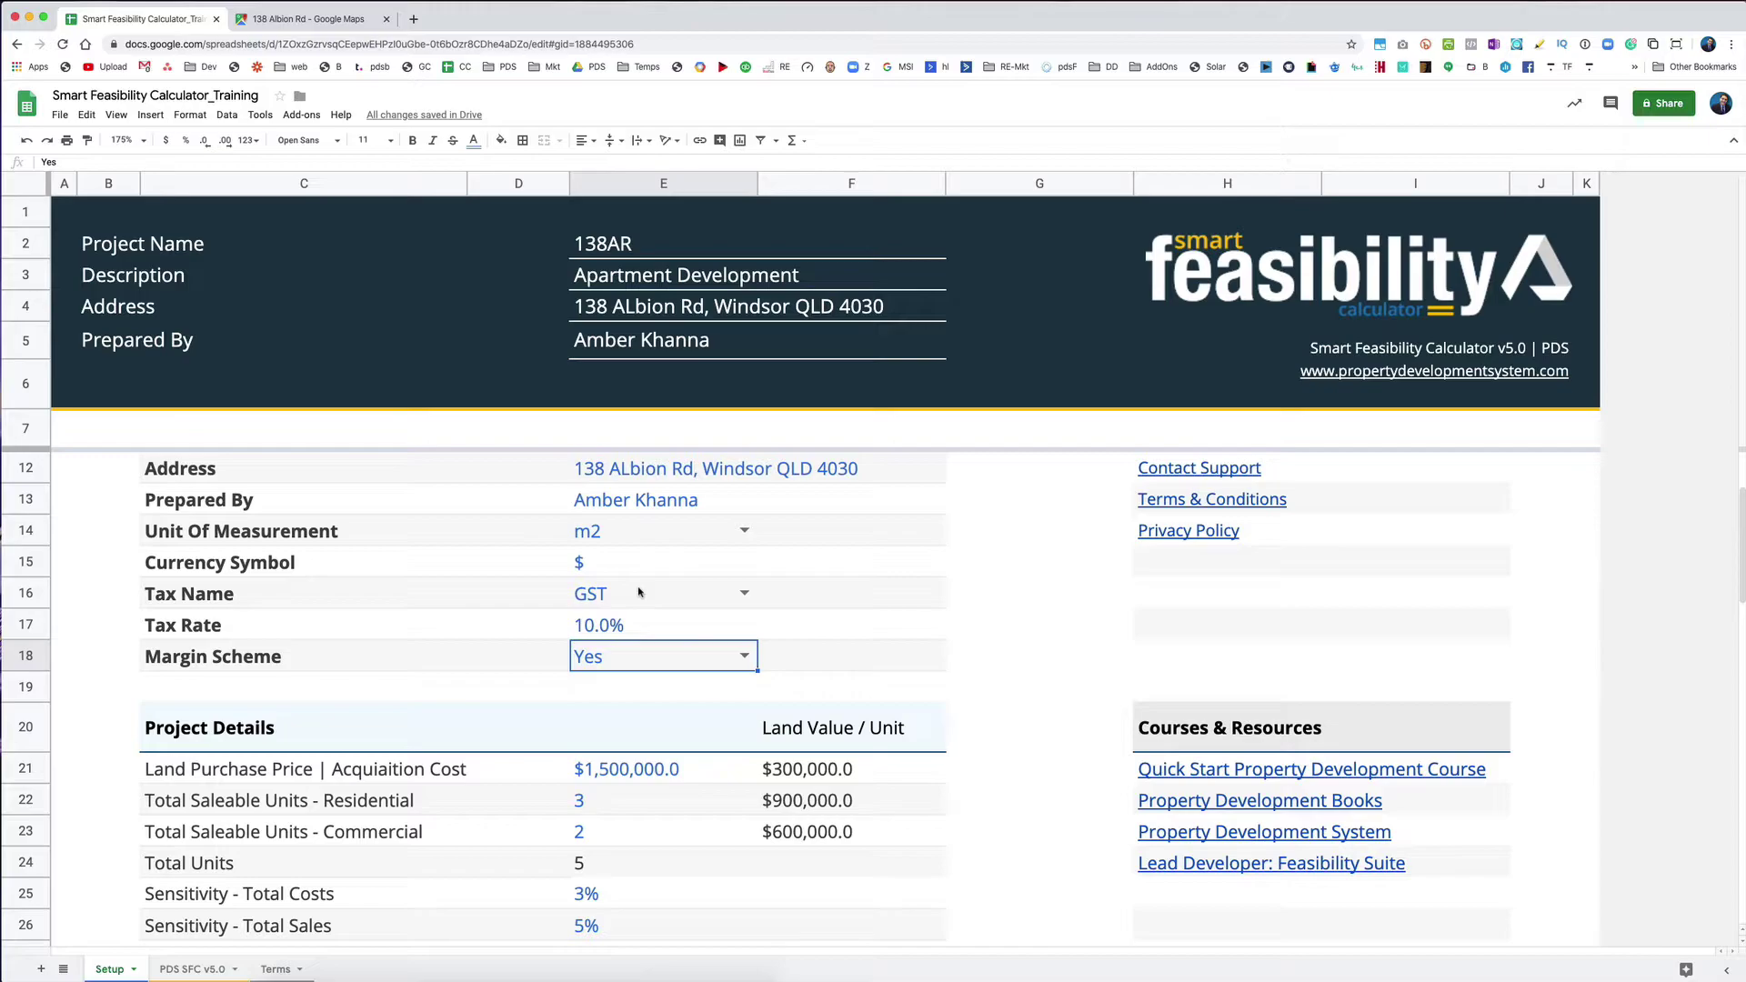
# Step: Choose NA in the Tax Name dropdown so it reads Not Applicable
pyautogui.click(612, 607)
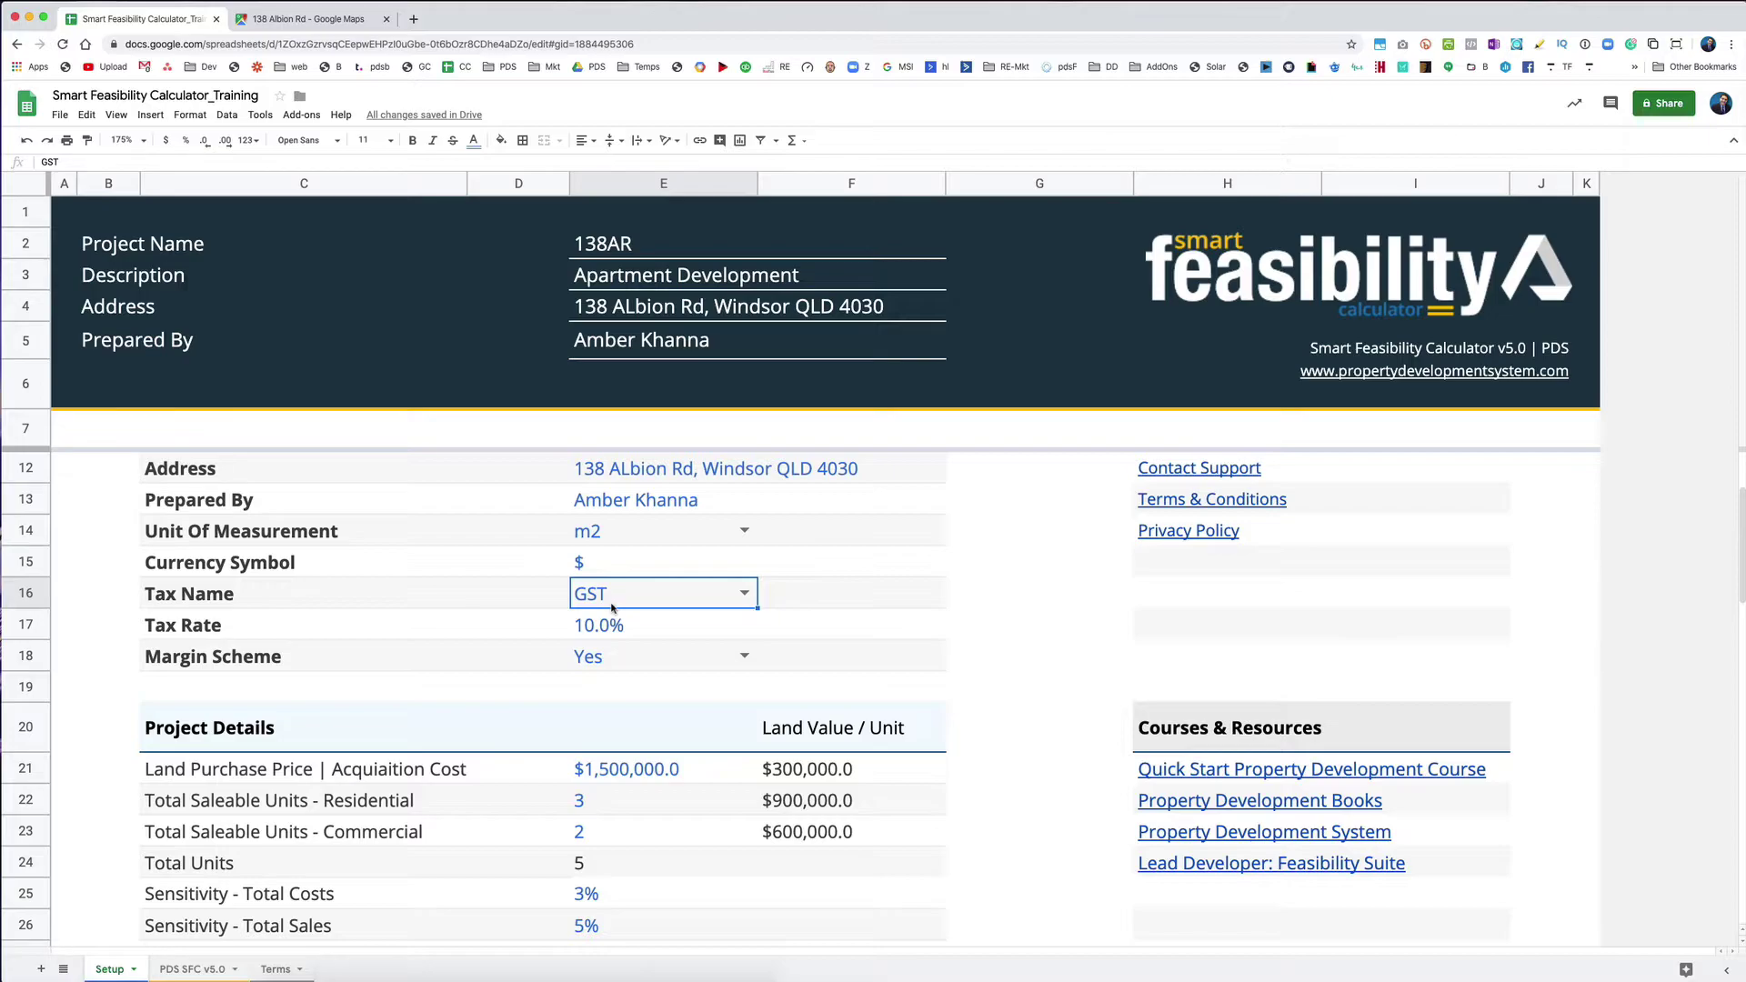
pyautogui.click(744, 593)
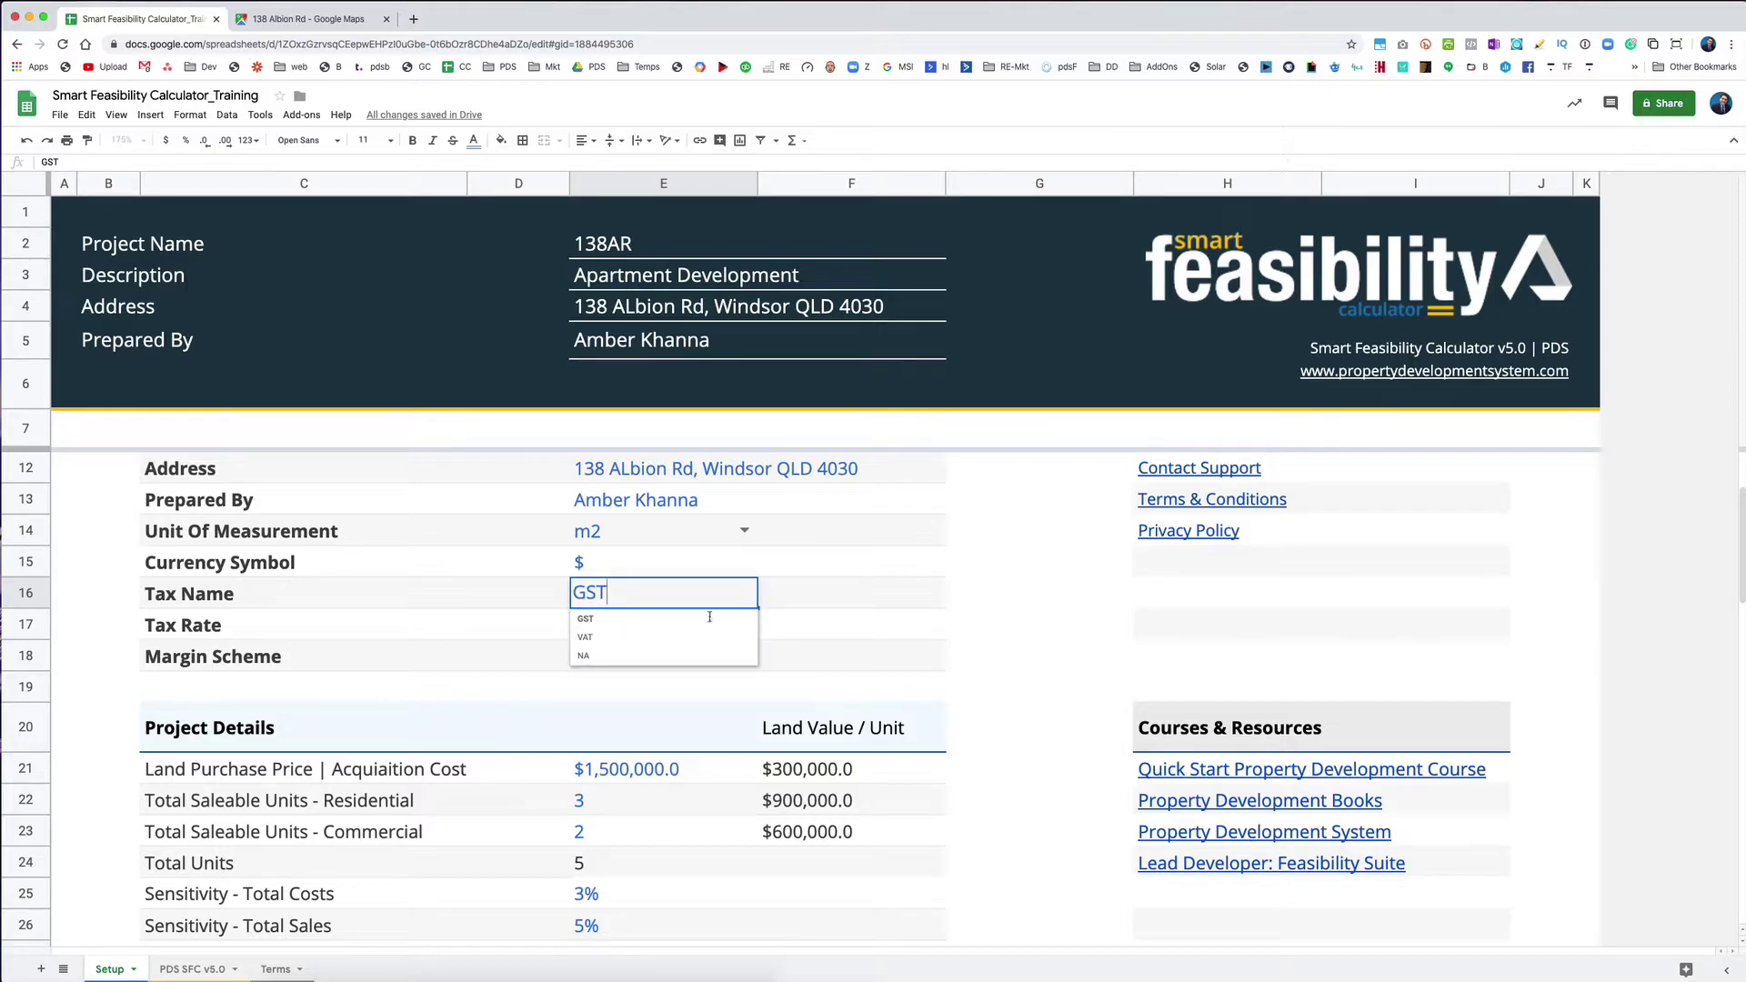
pyautogui.click(636, 658)
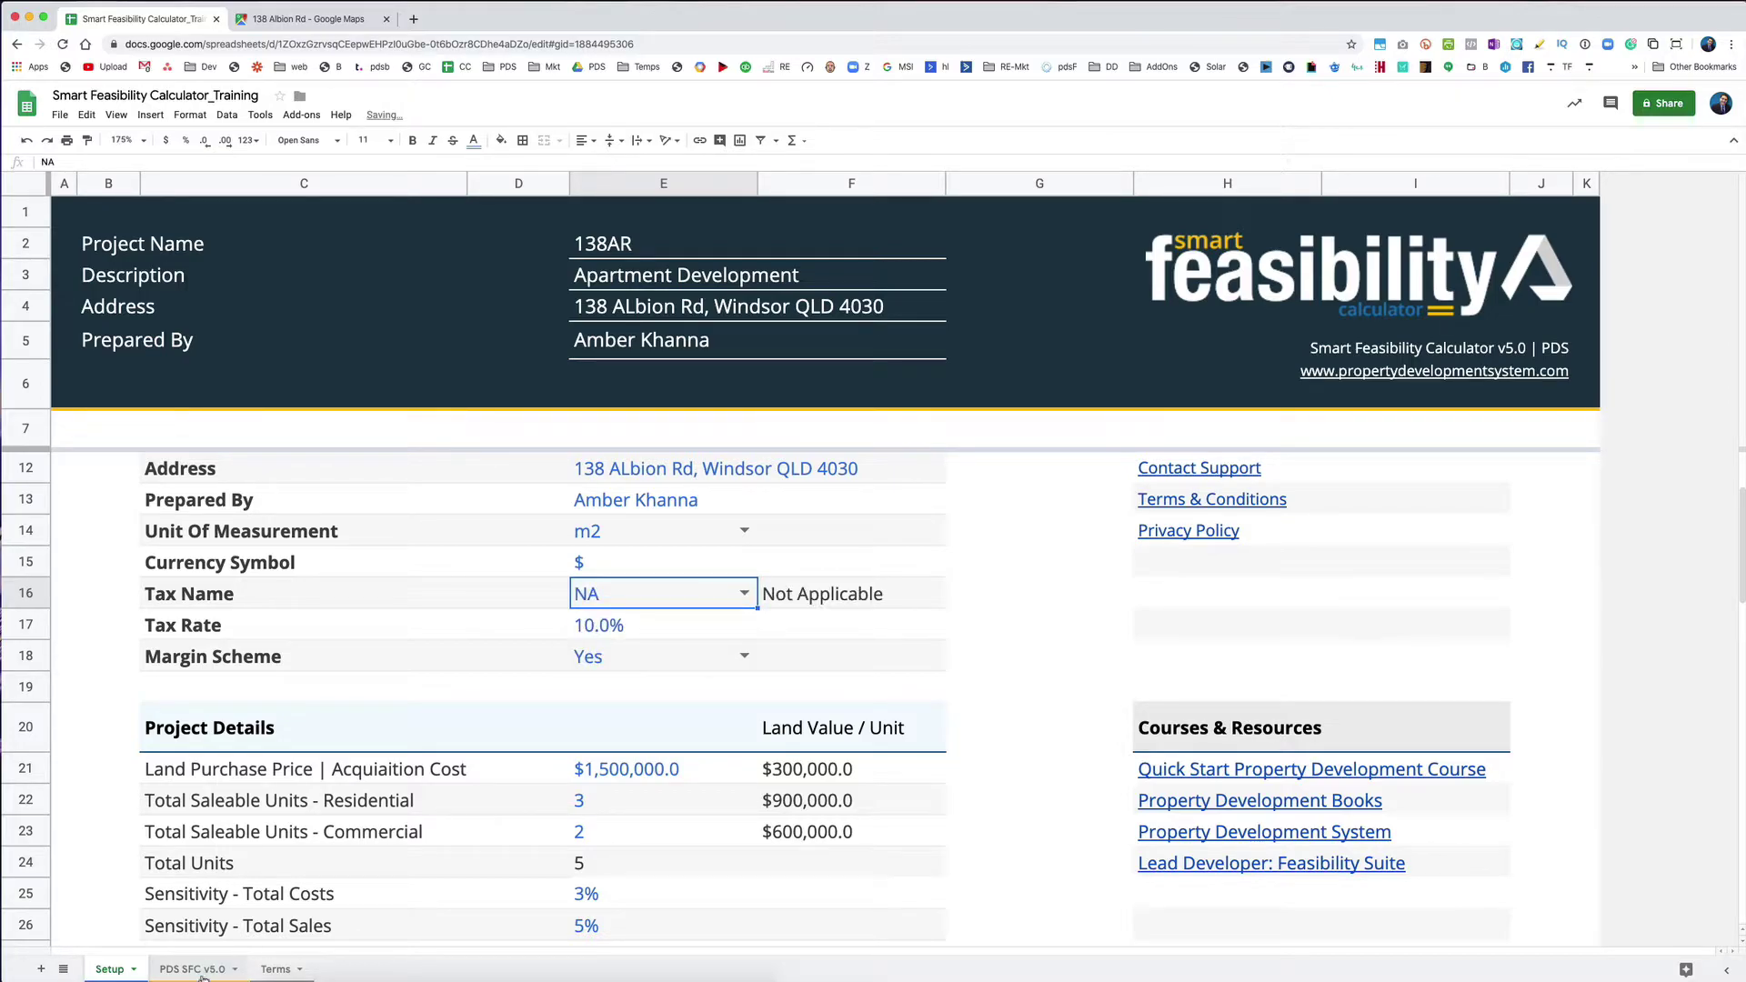
pyautogui.click(192, 968)
# Step: Scroll the PDS SFC v5.0 sheet down to Total Tax Liability ($0.0) and After Tax Earnings
pyautogui.scroll(-20, 1510, 491)
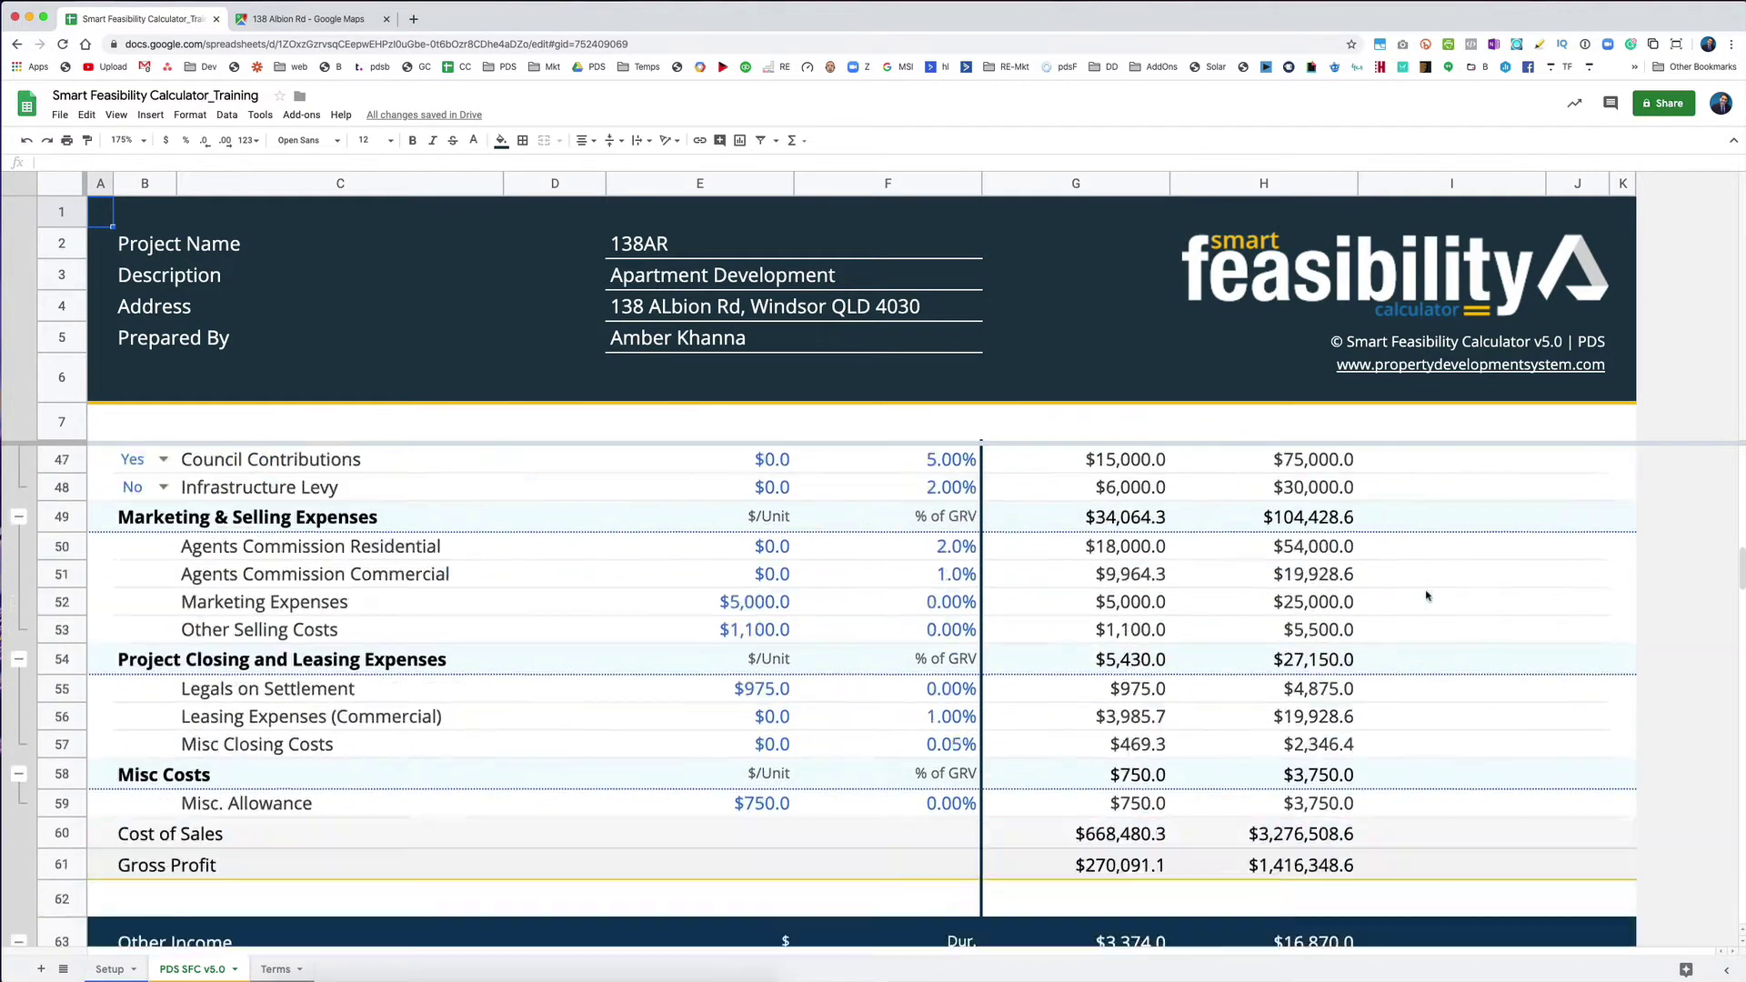
pyautogui.scroll(-2, 1426, 595)
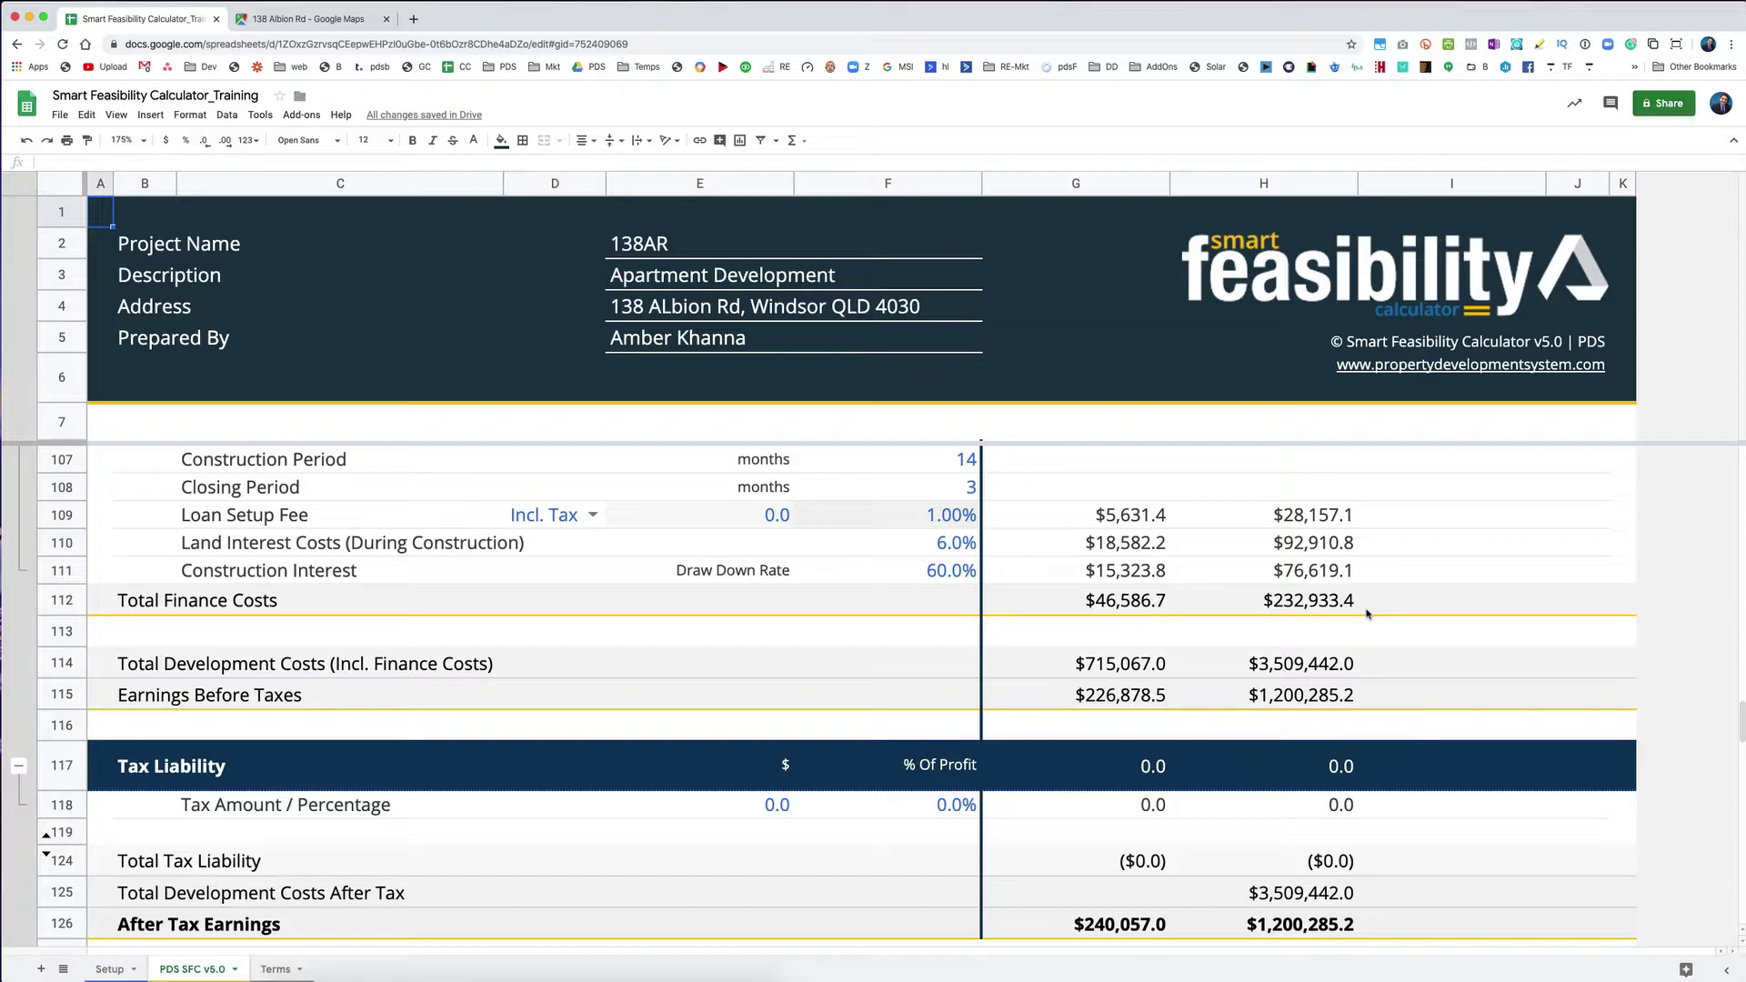
pyautogui.scroll(-2, 977, 477)
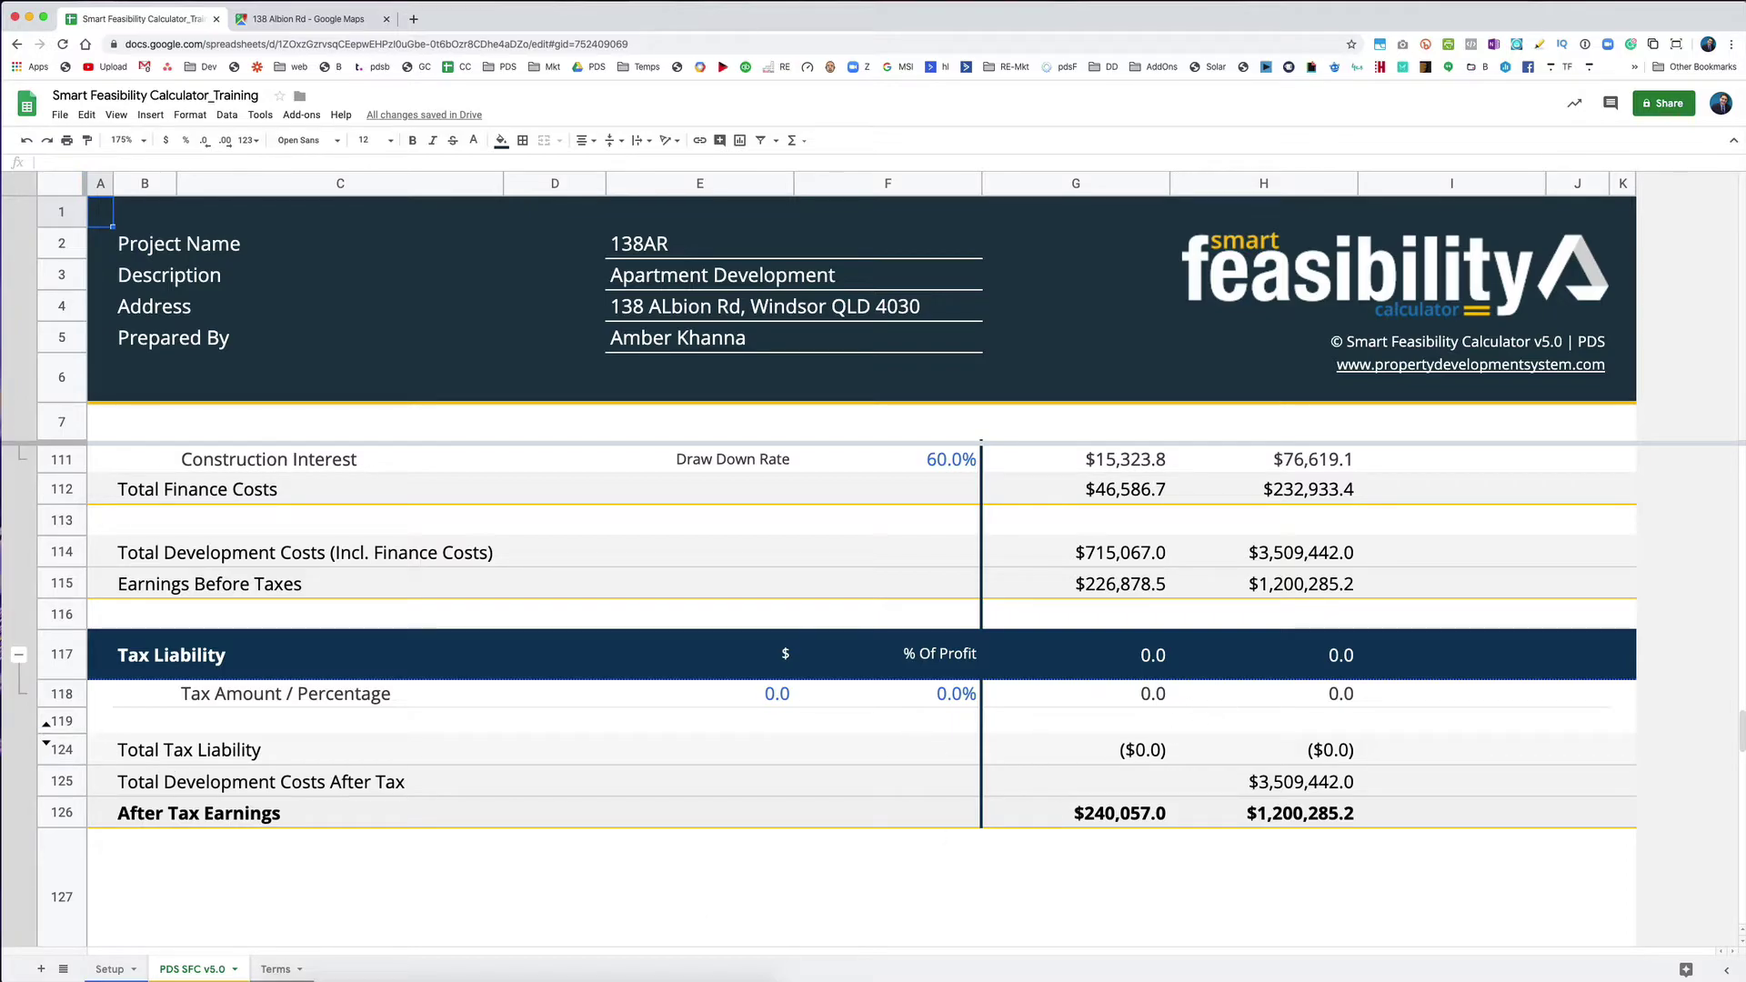
# Step: On the Setup sheet, set Tax Name back to GST
pyautogui.click(110, 968)
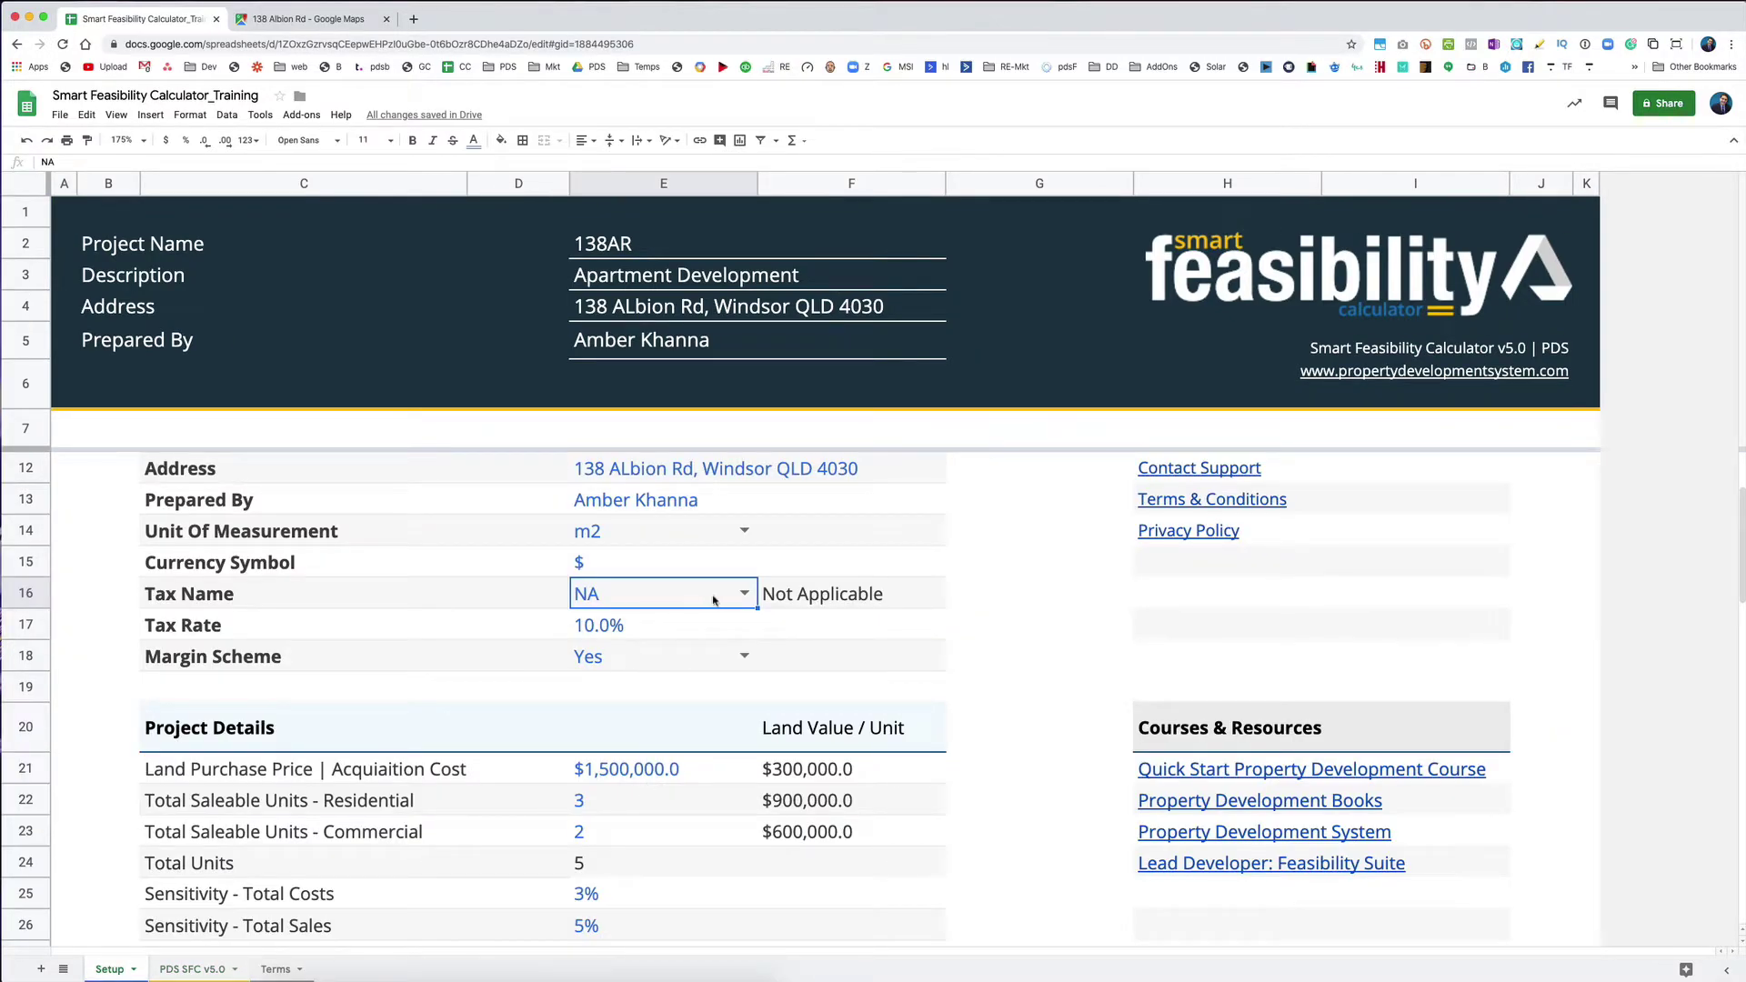
pyautogui.click(744, 594)
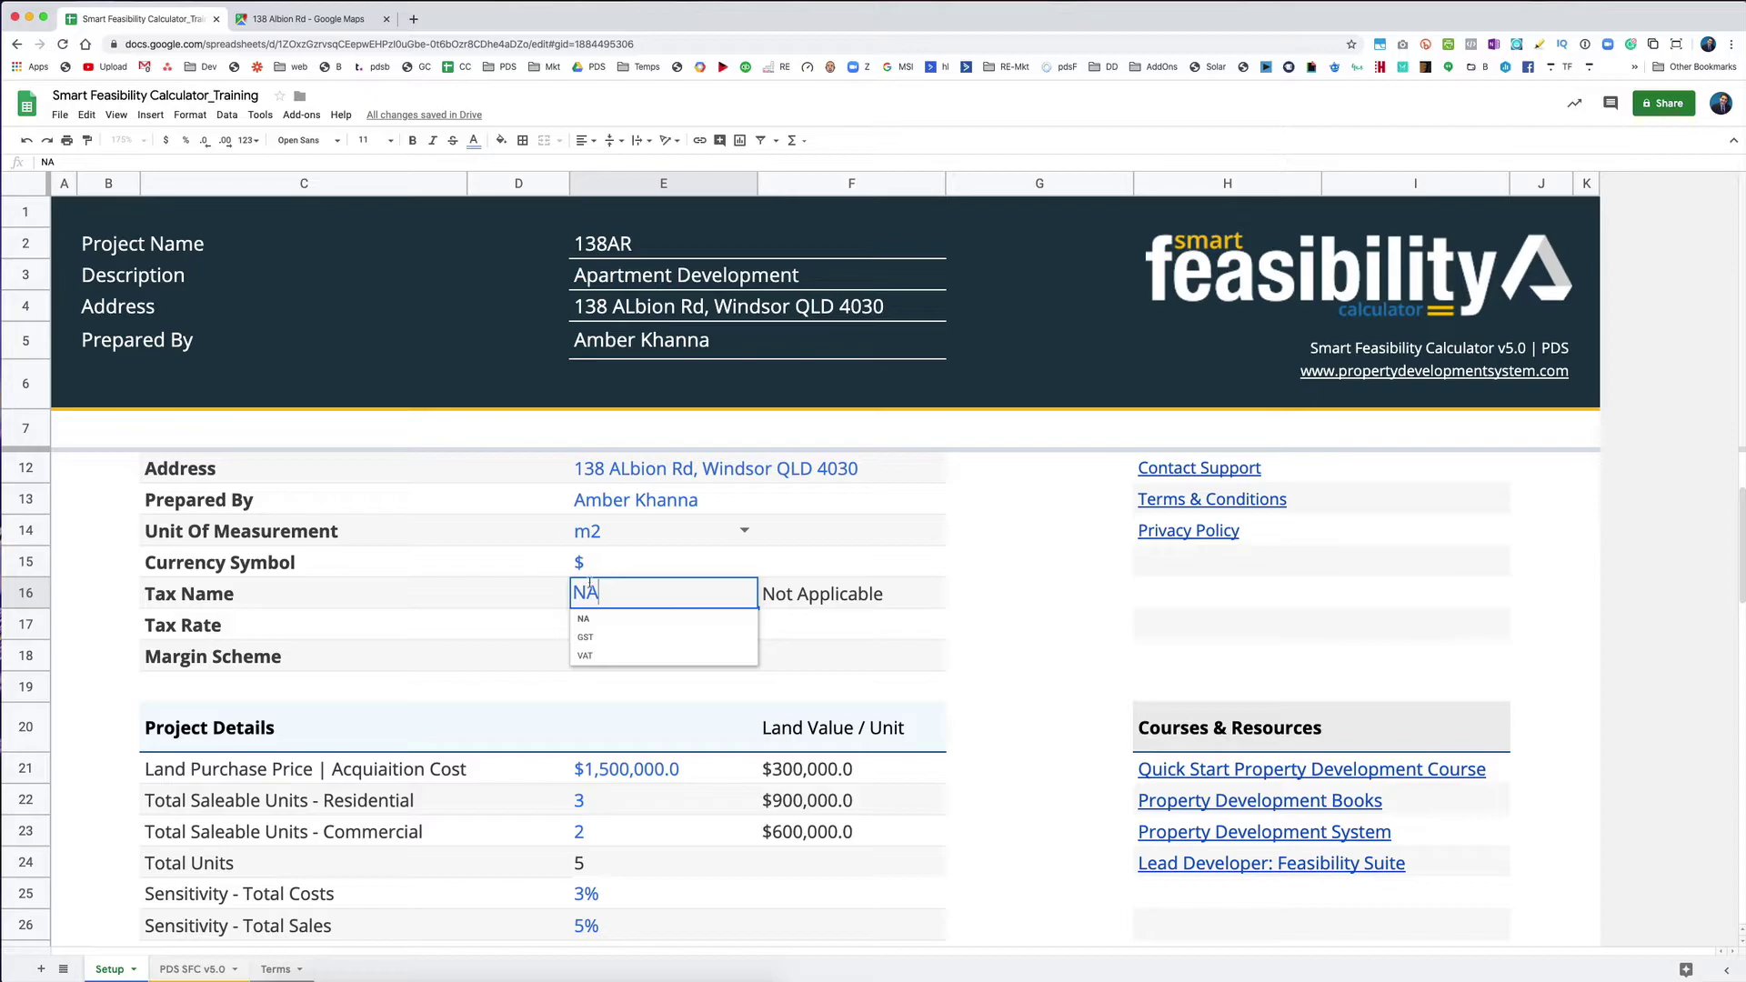
pyautogui.click(585, 639)
# Step: Change Land Purchase Price from $1,500,000 to 1200000
pyautogui.scroll(-1, 646, 674)
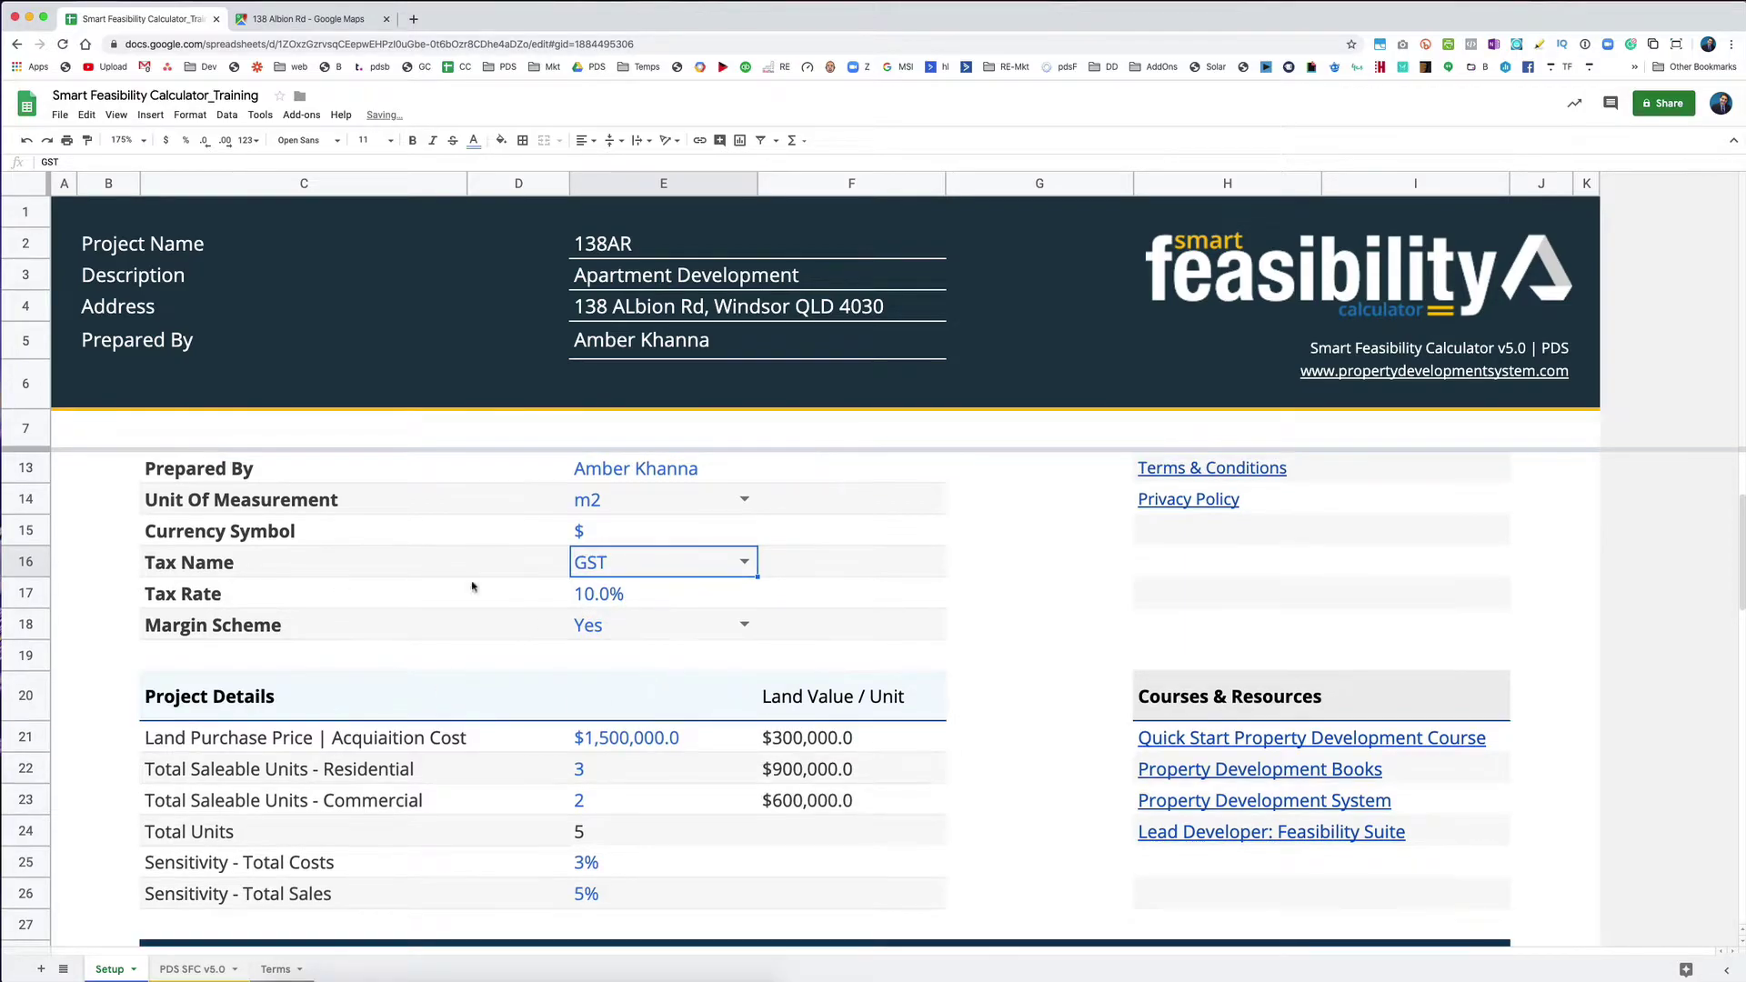
pyautogui.scroll(-5, 363, 601)
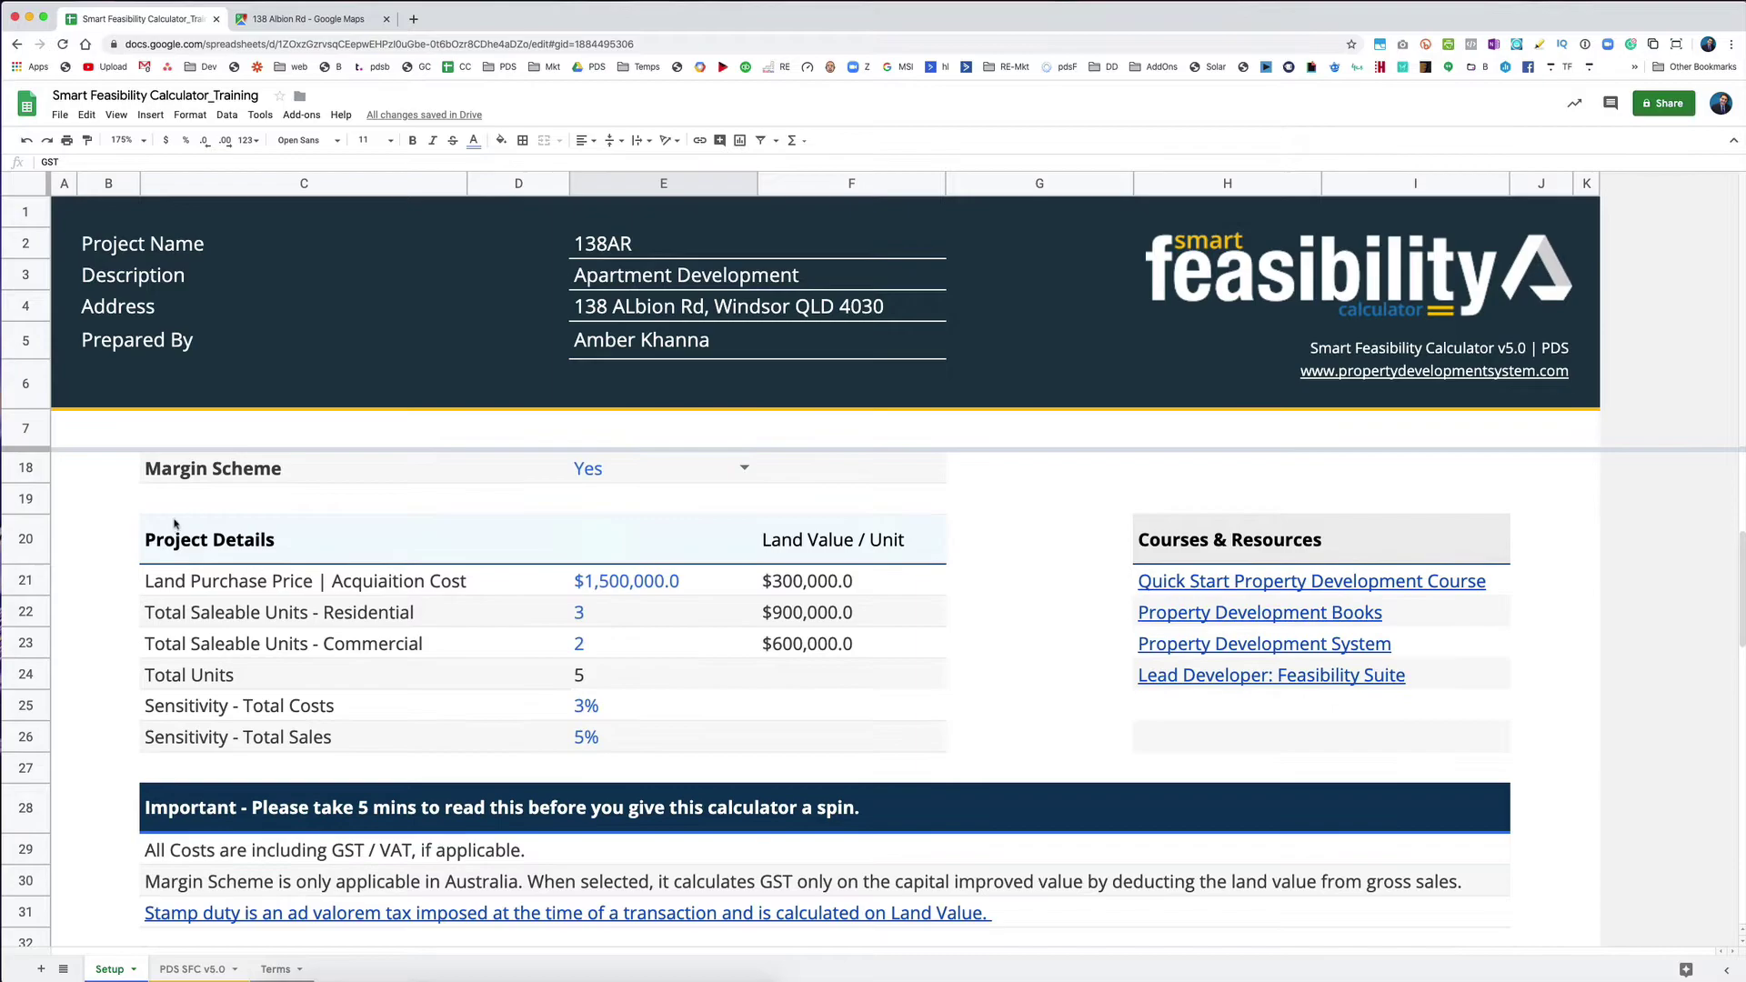
pyautogui.click(215, 590)
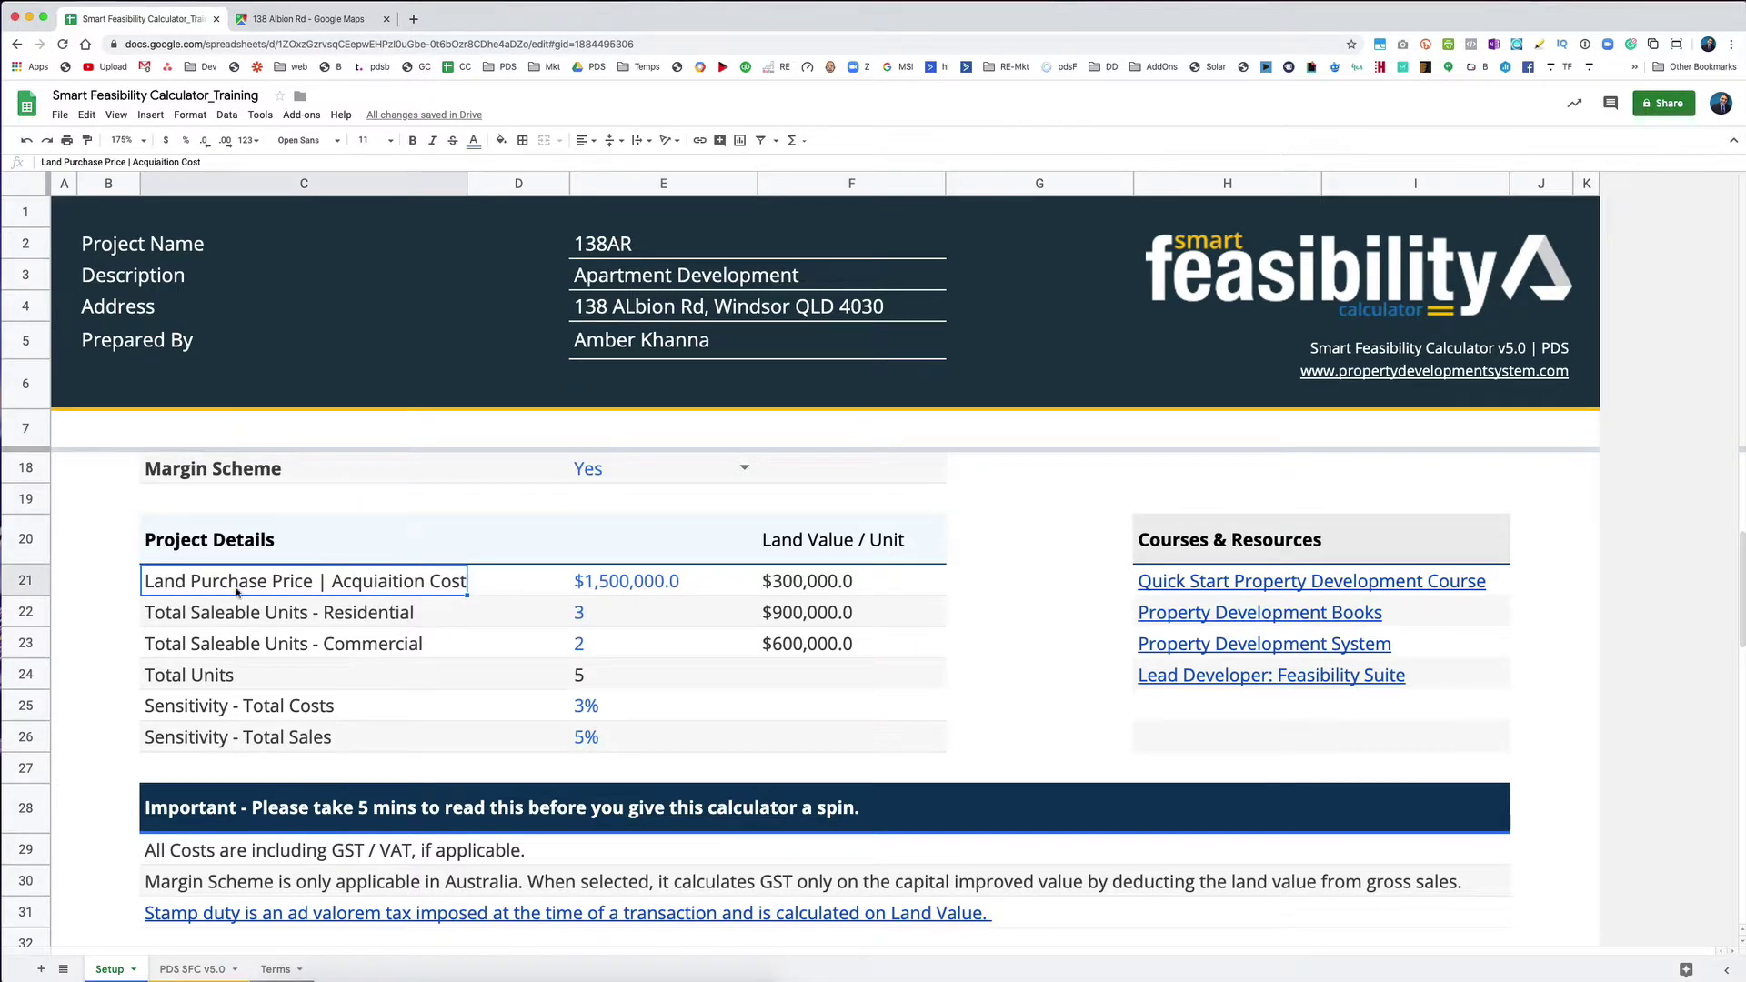
pyautogui.click(607, 586)
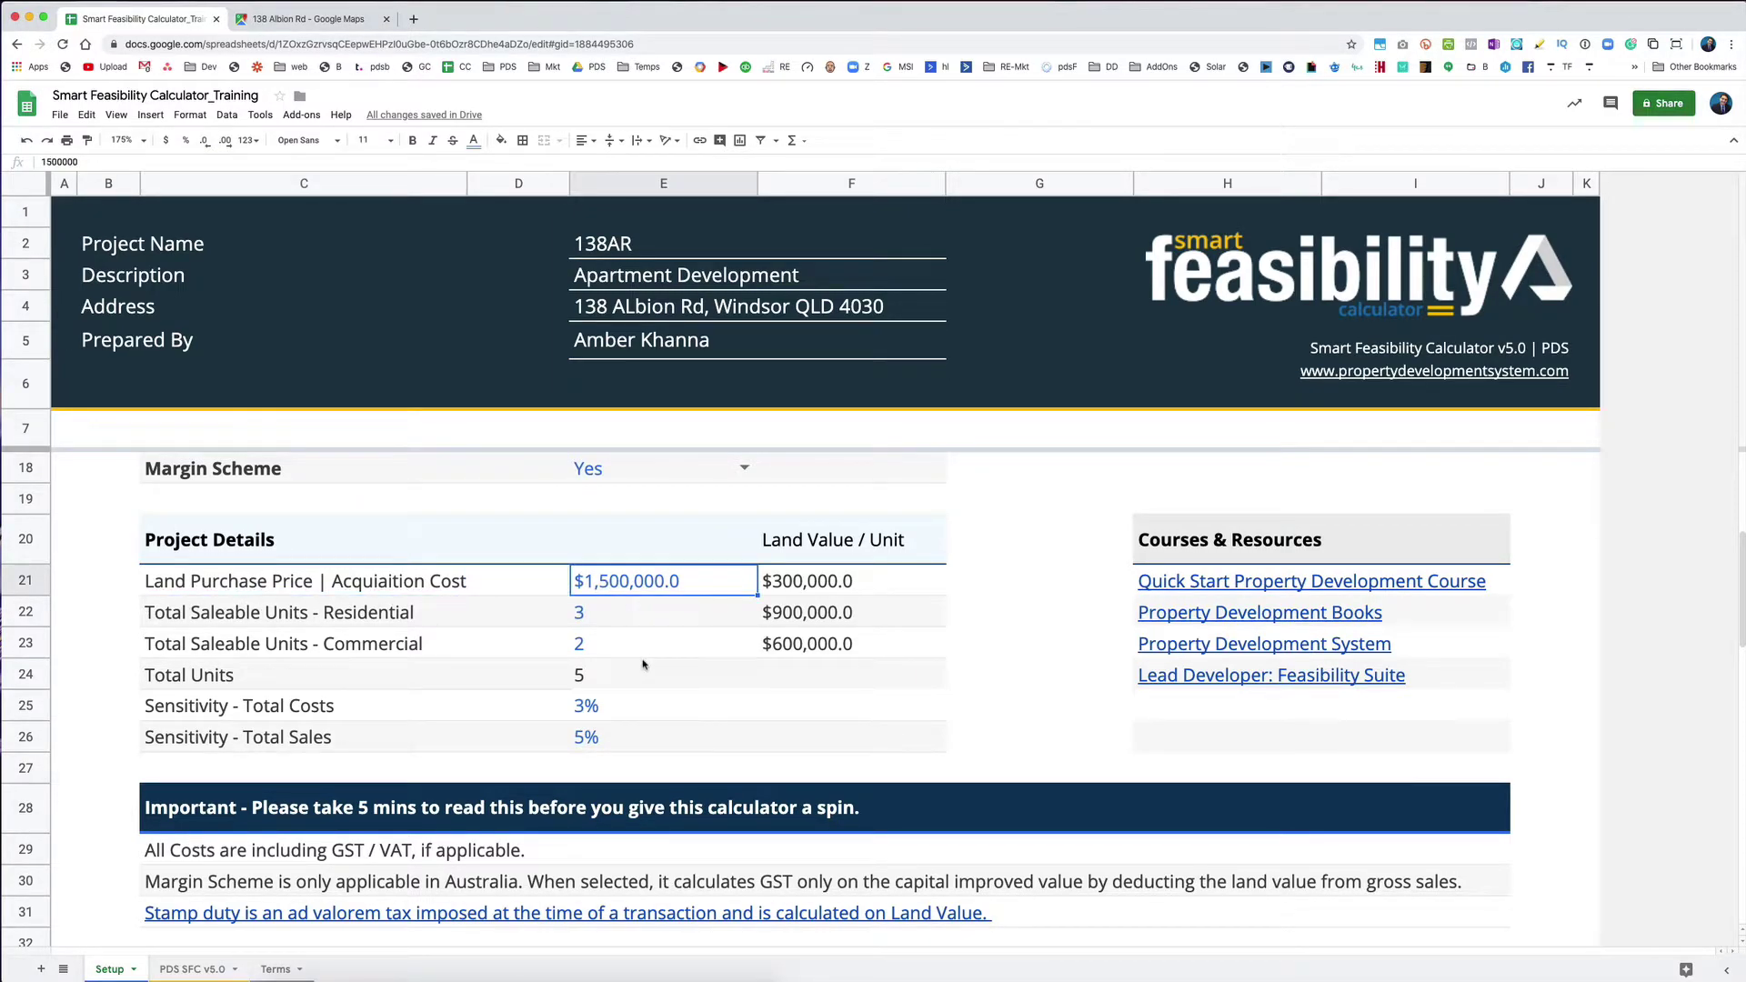
pyautogui.write('1200000')
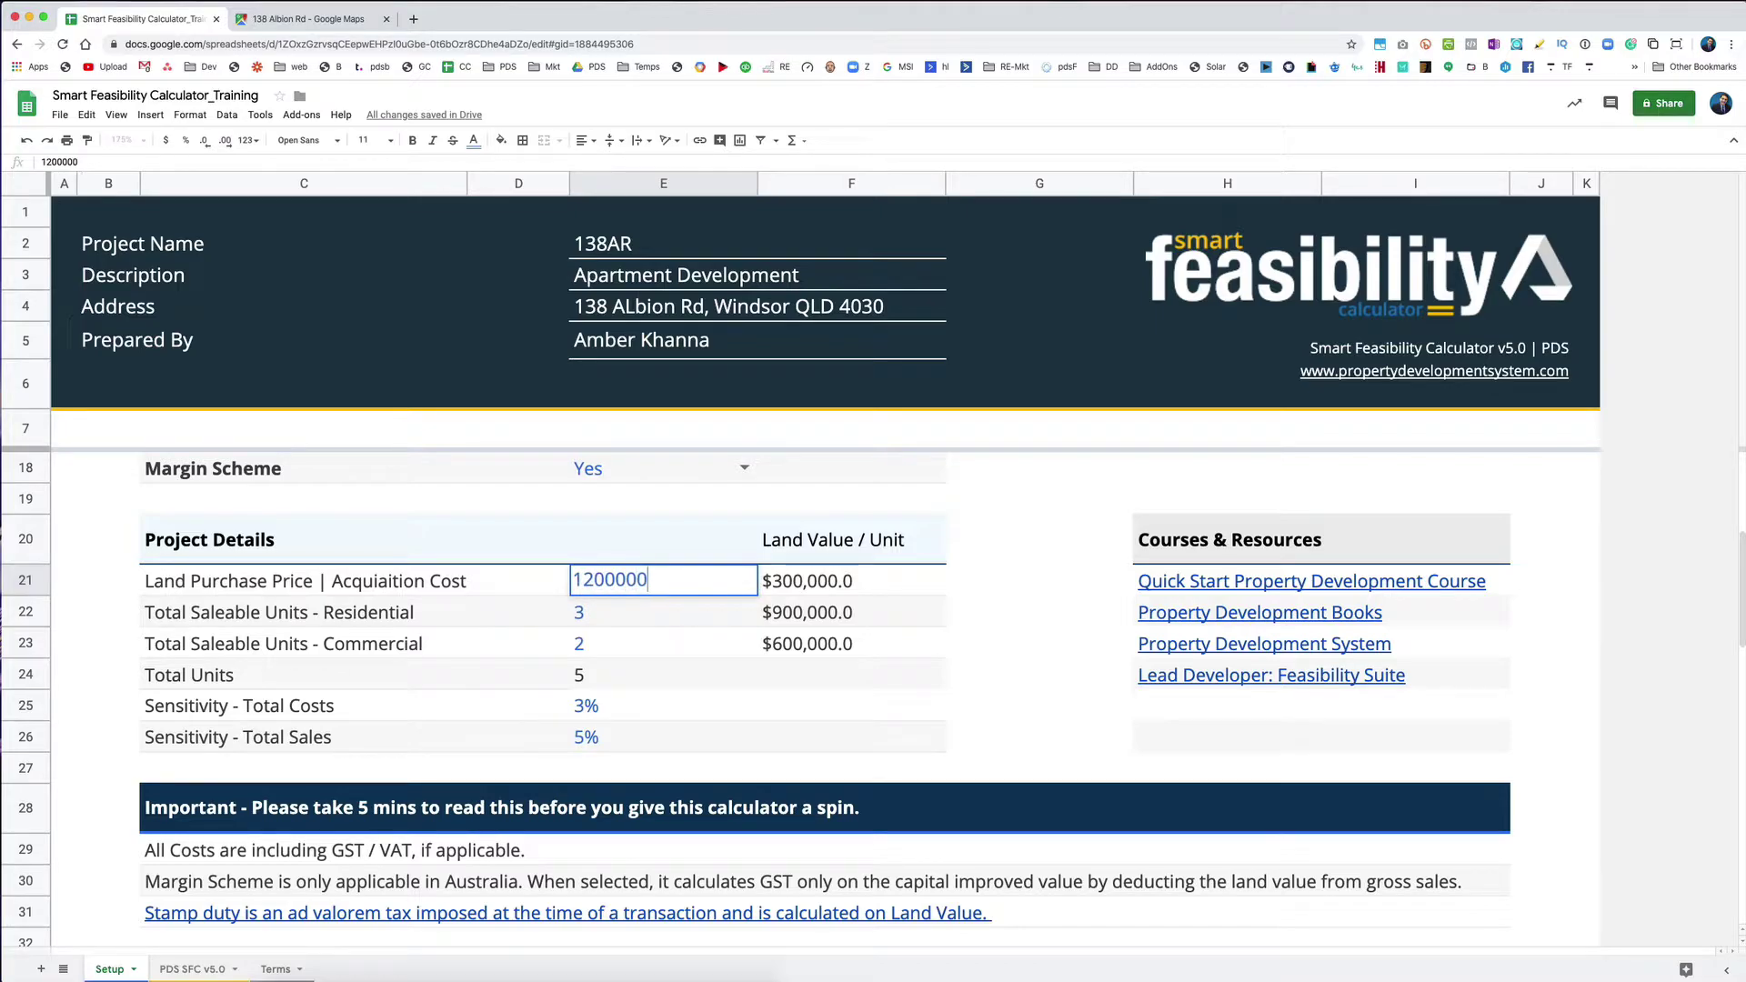
pyautogui.press('Return')
pyautogui.click(663, 580)
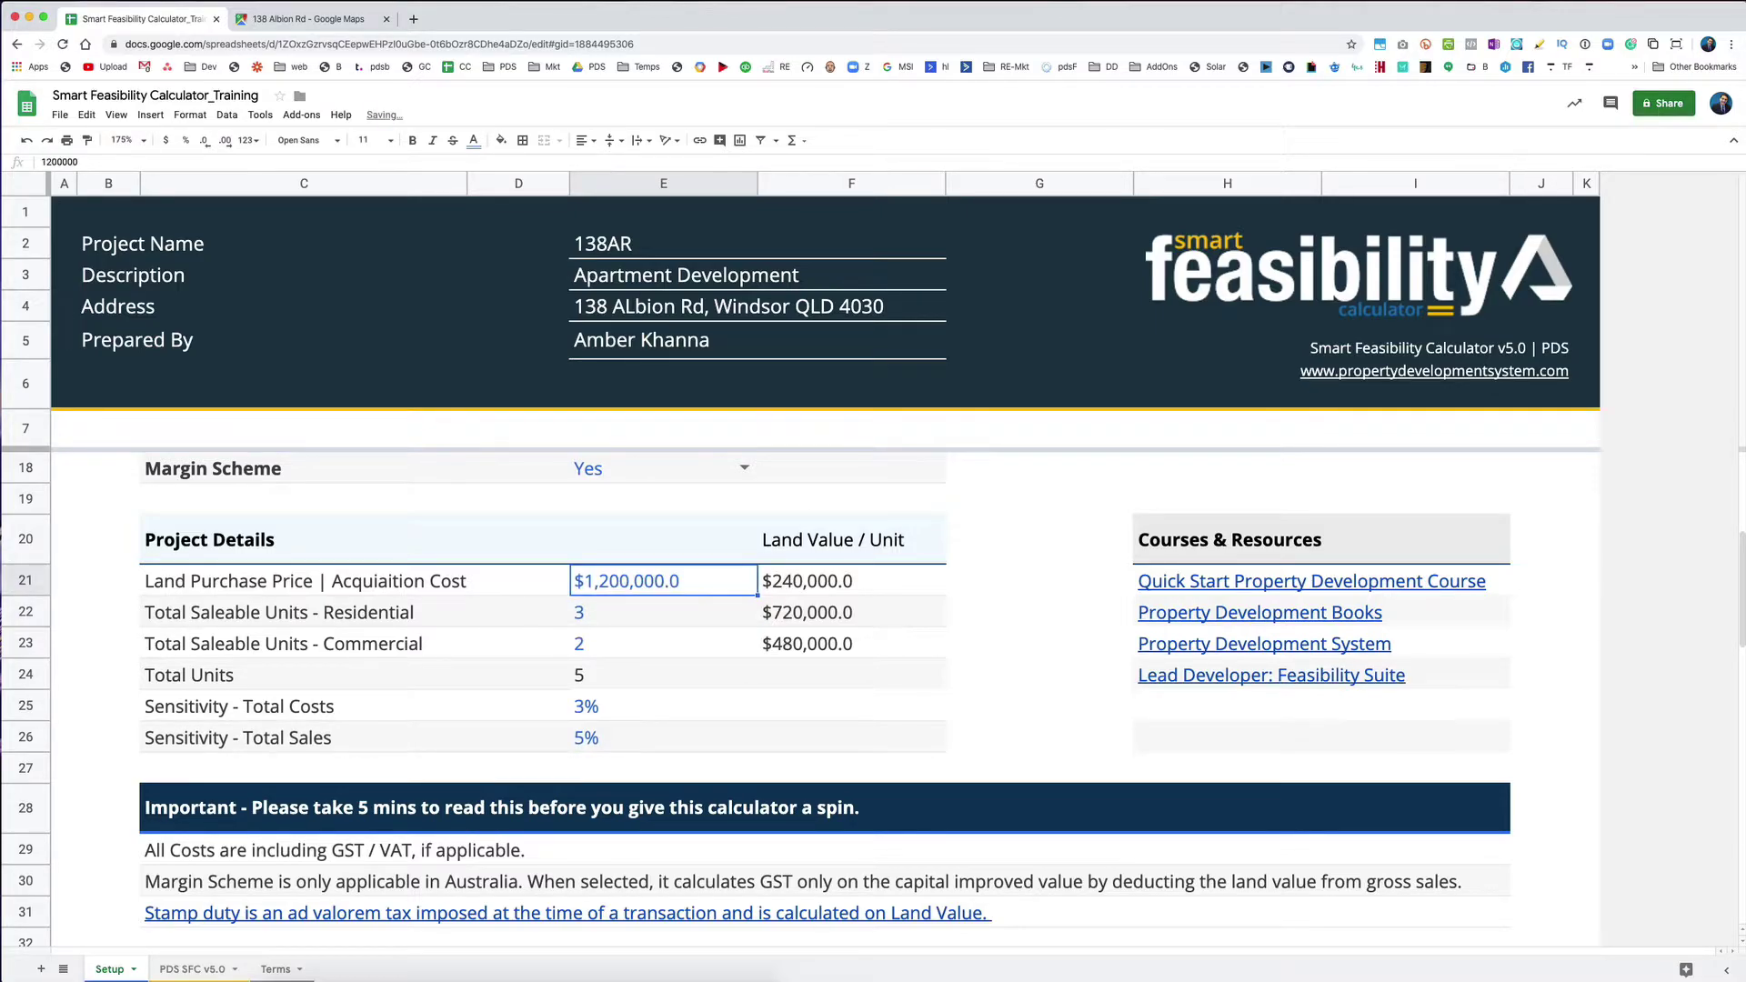
# Step: Try 0 commercial and 0 residential units, then 4 commercial units
pyautogui.click(180, 614)
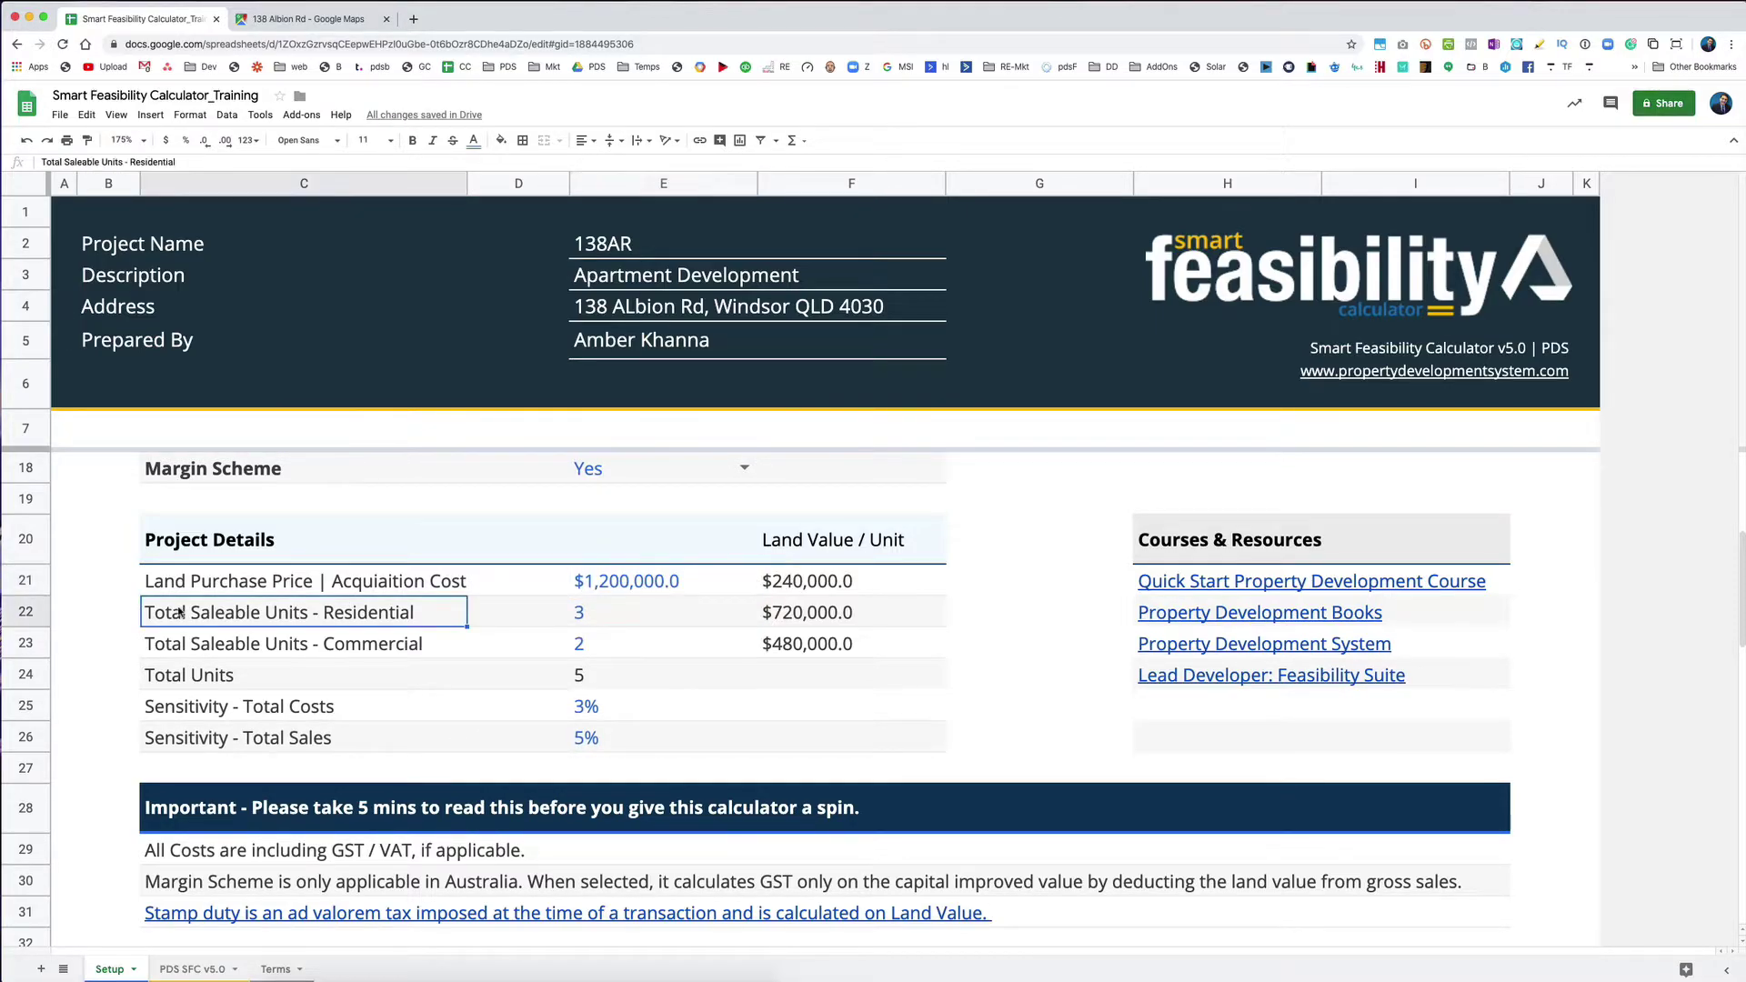
pyautogui.click(603, 647)
pyautogui.write('0')
pyautogui.press('Return')
pyautogui.press('Up')
pyautogui.press('Up')
pyautogui.press('Left')
pyautogui.press('Left')
pyautogui.press('Right')
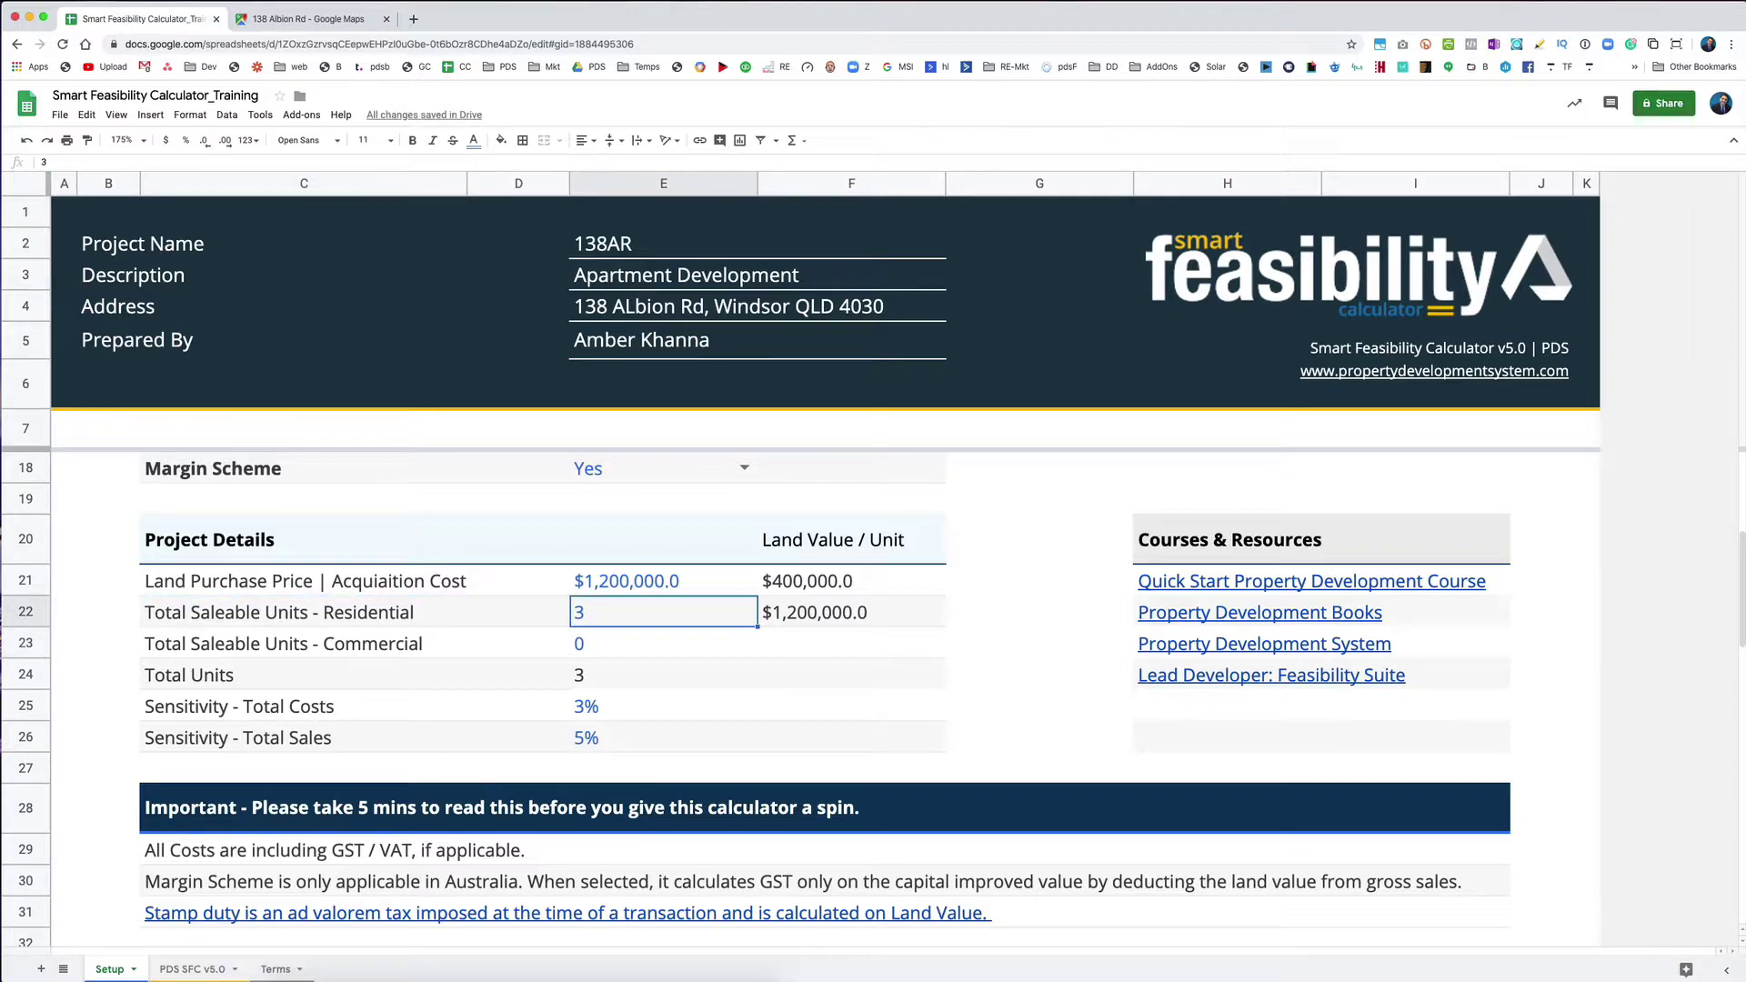
pyautogui.write('0')
pyautogui.press('Return')
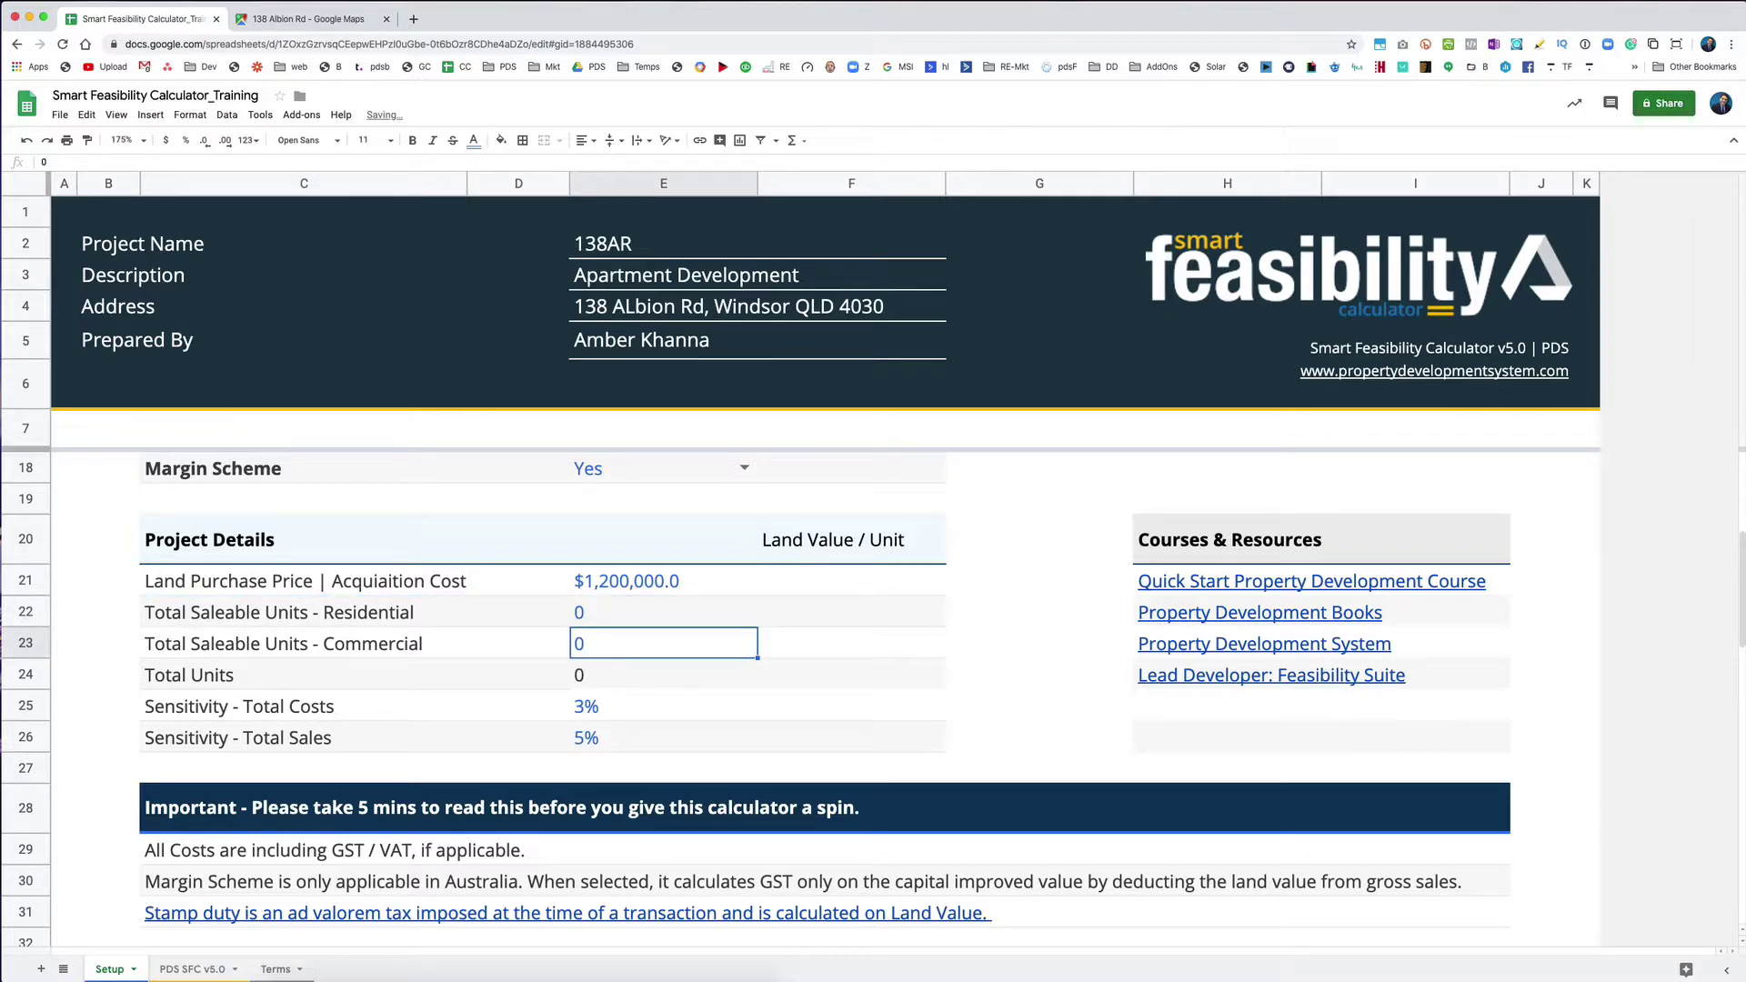
pyautogui.write('4')
pyautogui.press('Return')
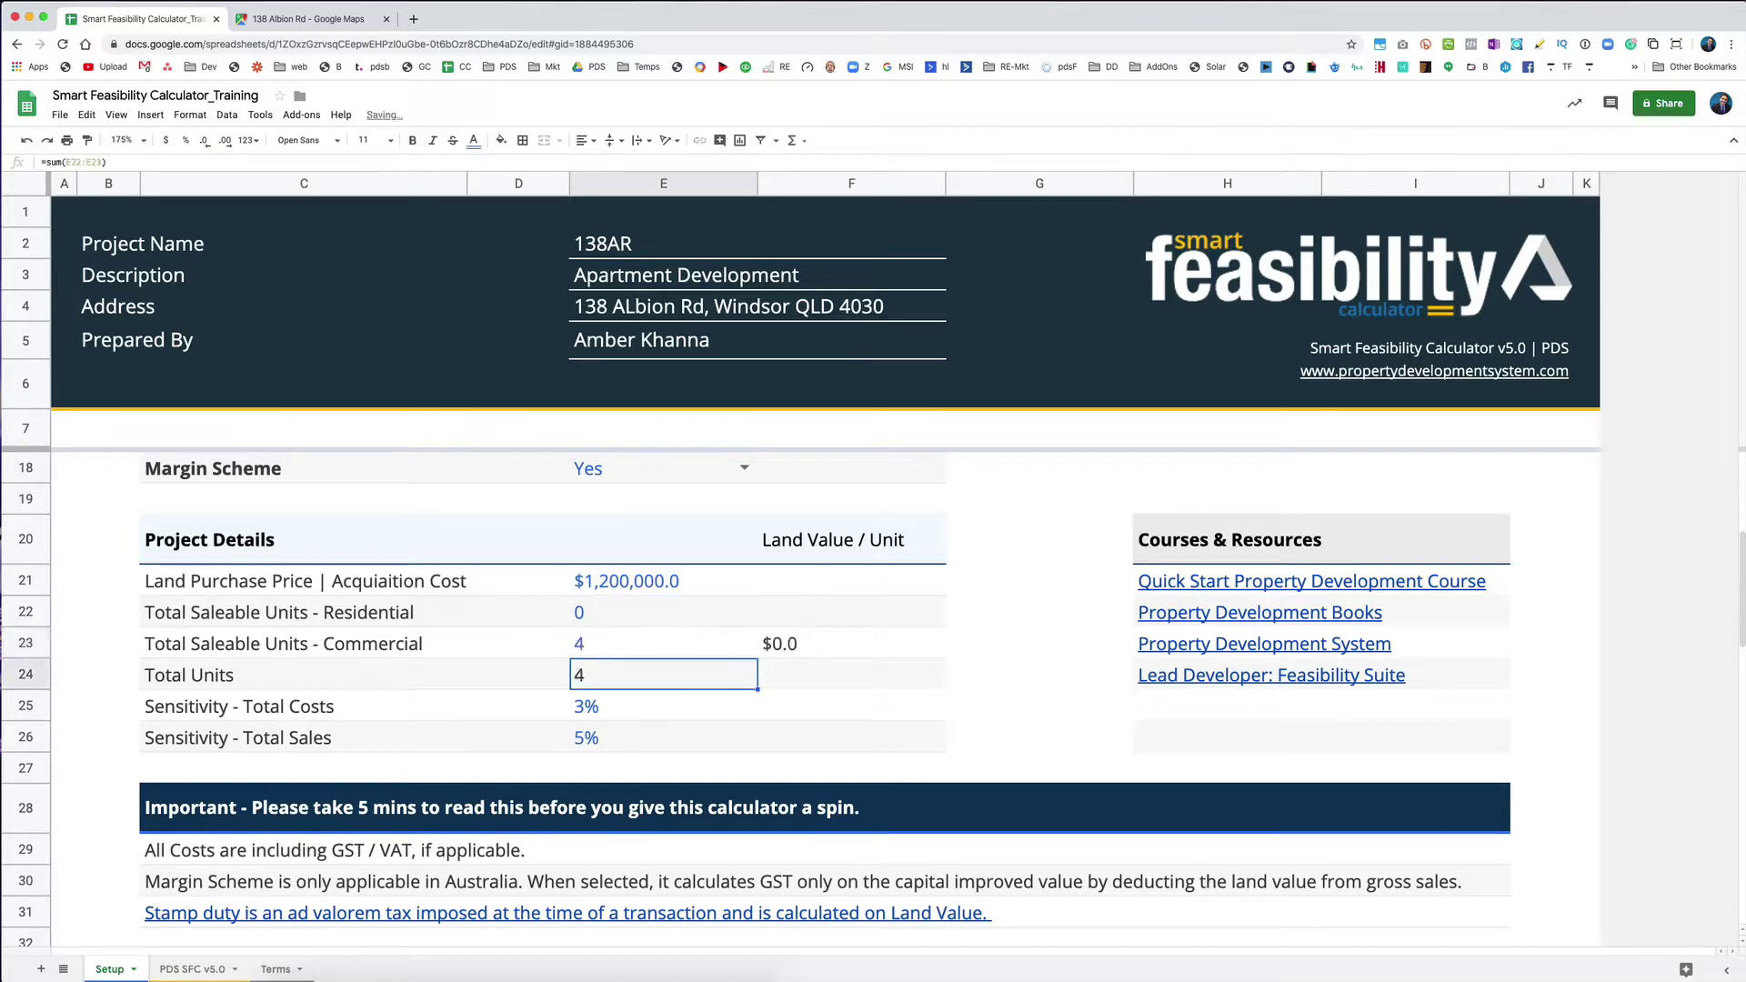
# Step: Set residential units to 1 and commercial units to 0, leaving Total Units at 1
pyautogui.click(663, 643)
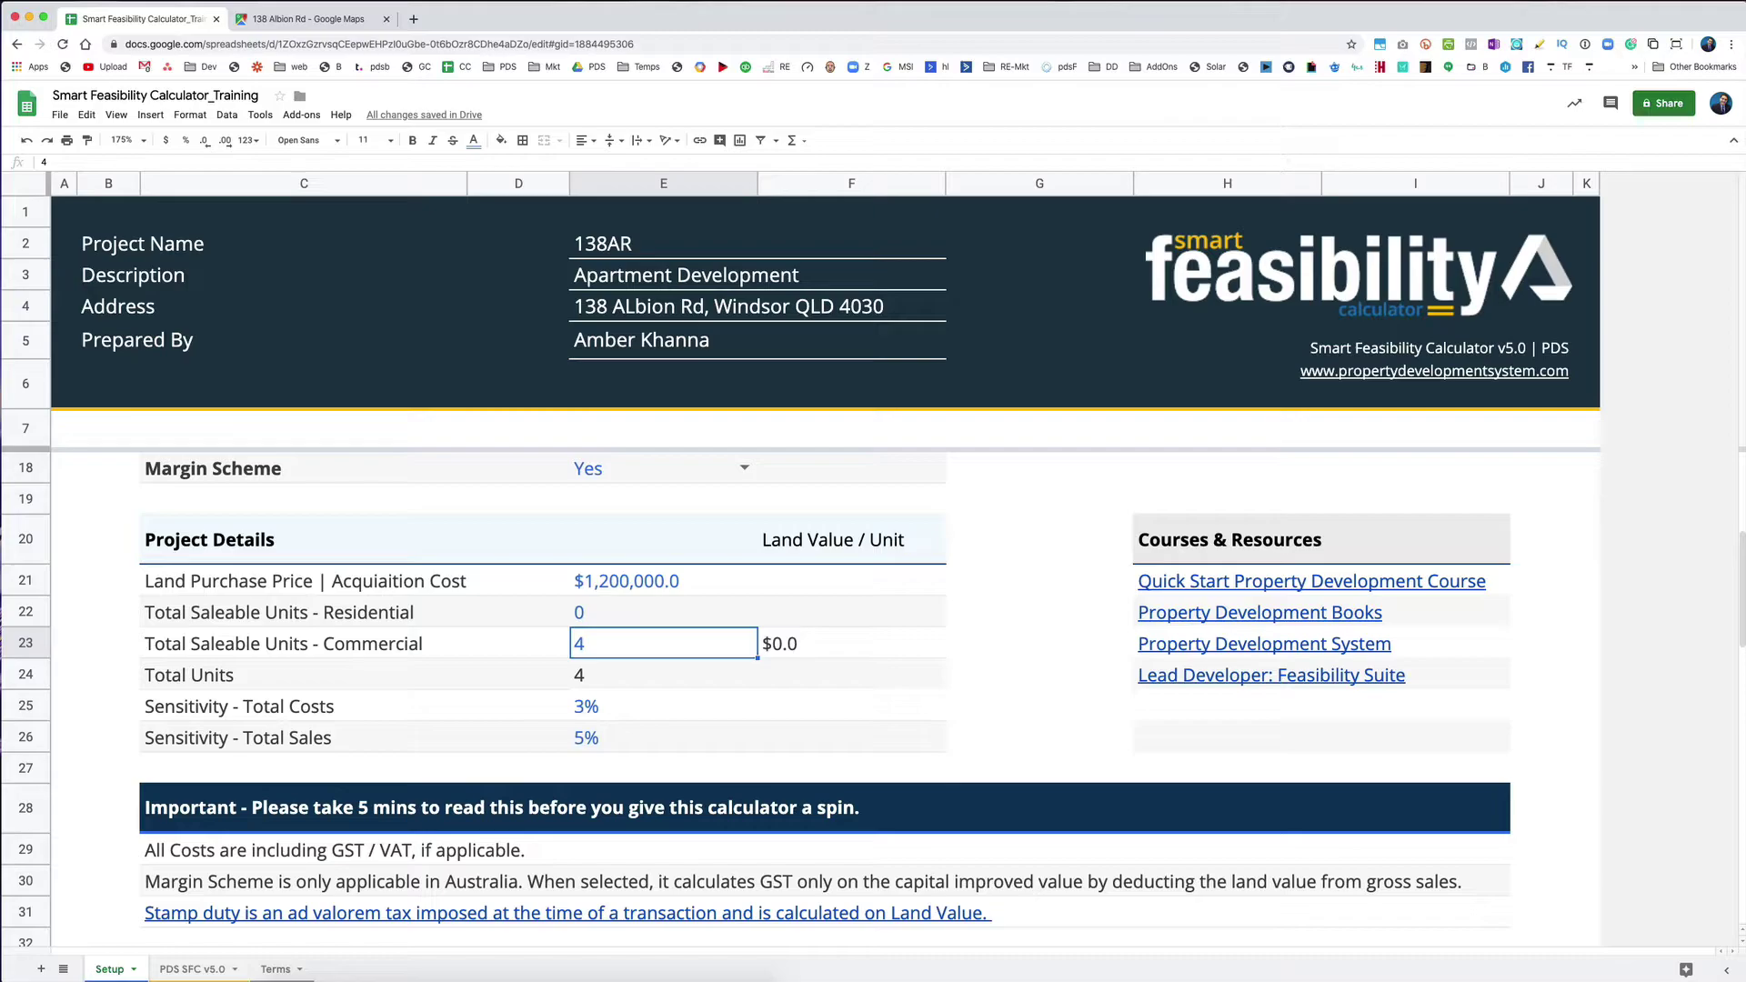
pyautogui.click(663, 612)
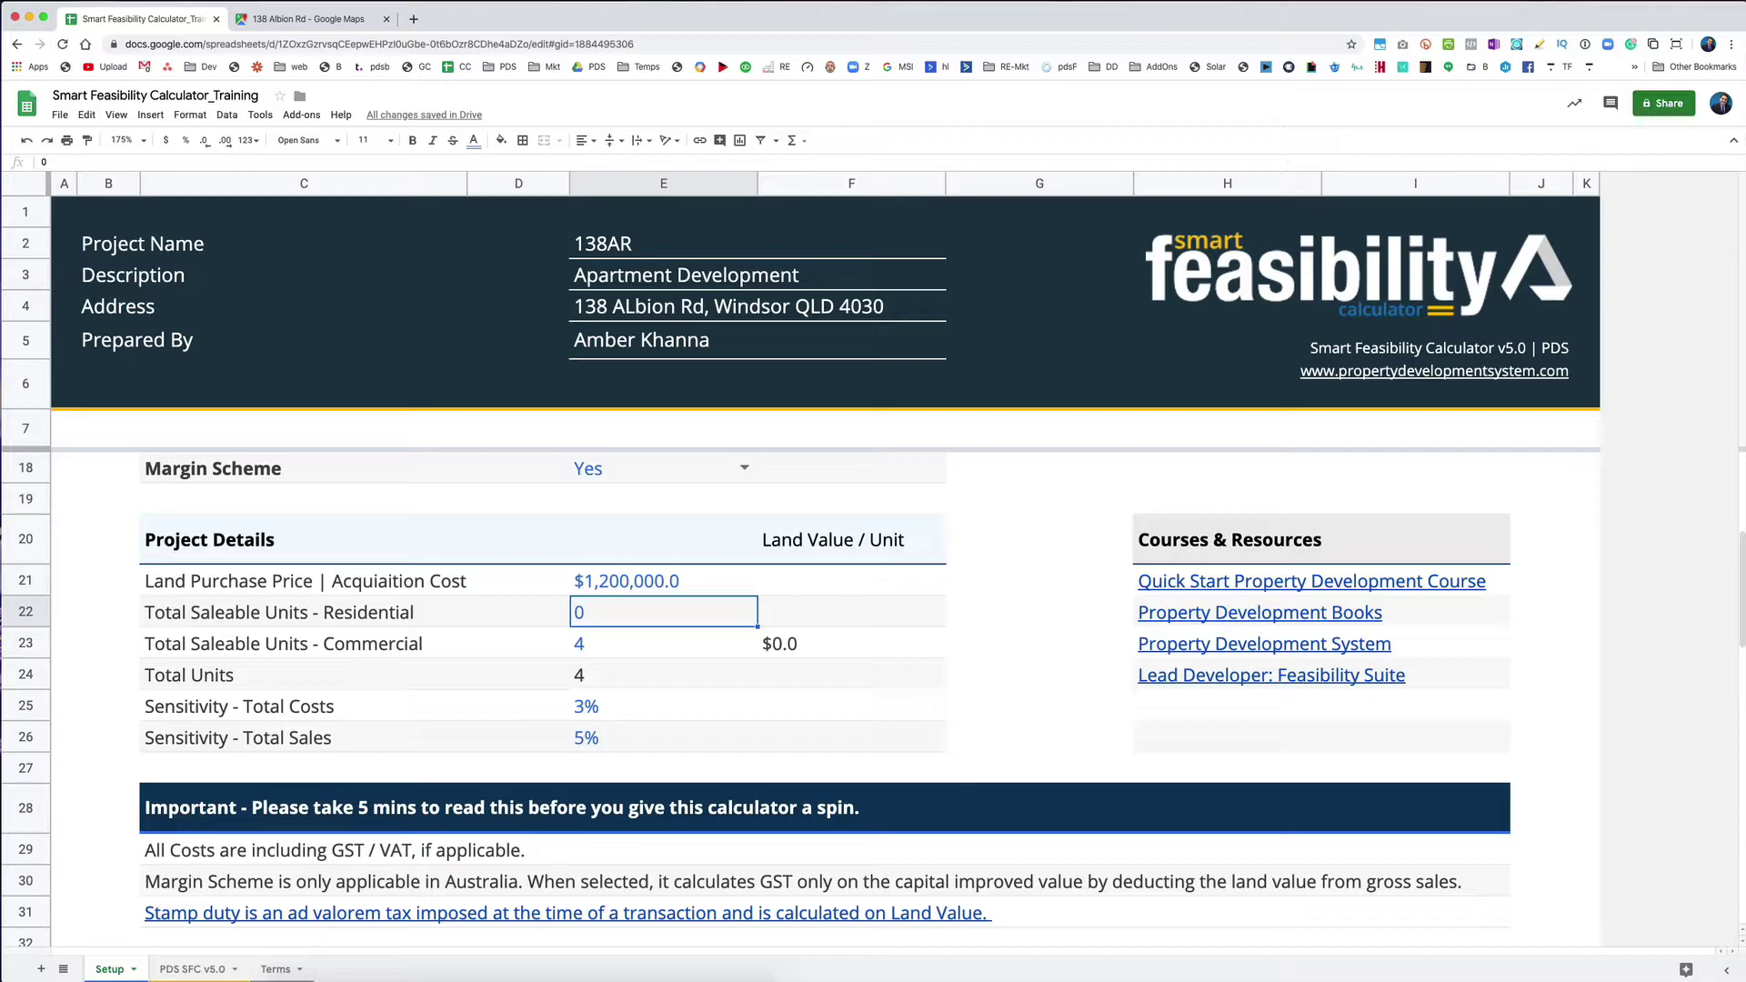
pyautogui.write('1')
pyautogui.press('Return')
pyautogui.click(663, 612)
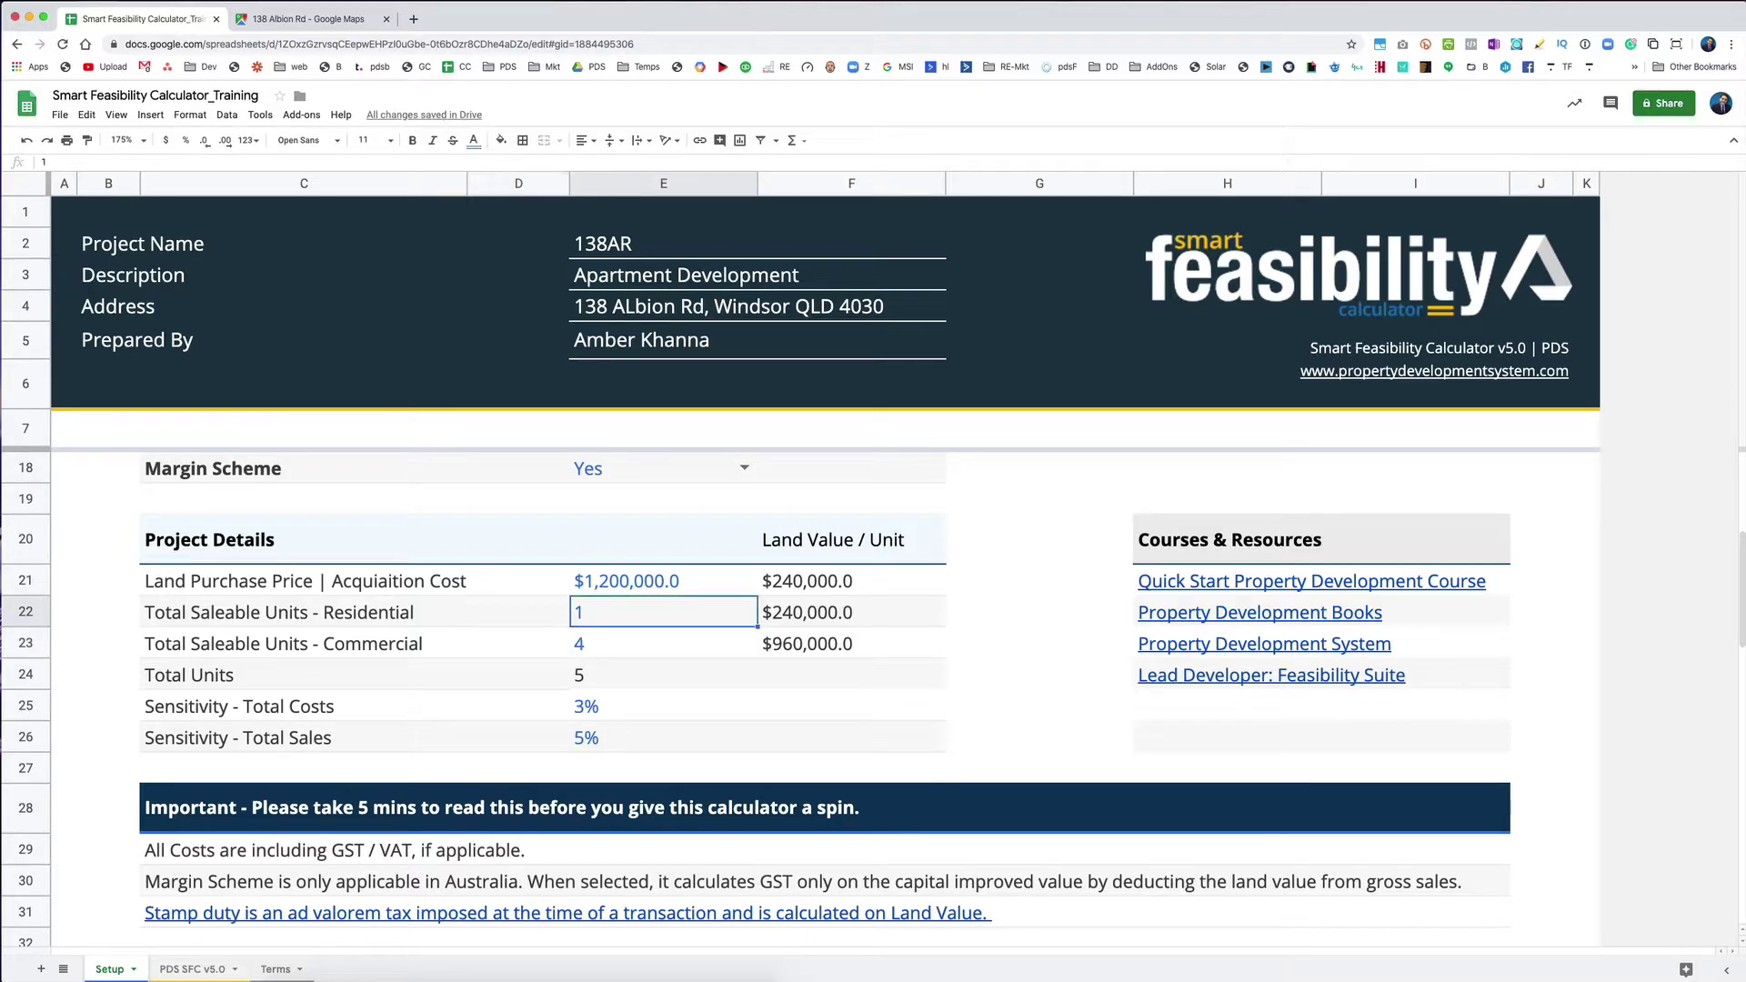
pyautogui.click(663, 643)
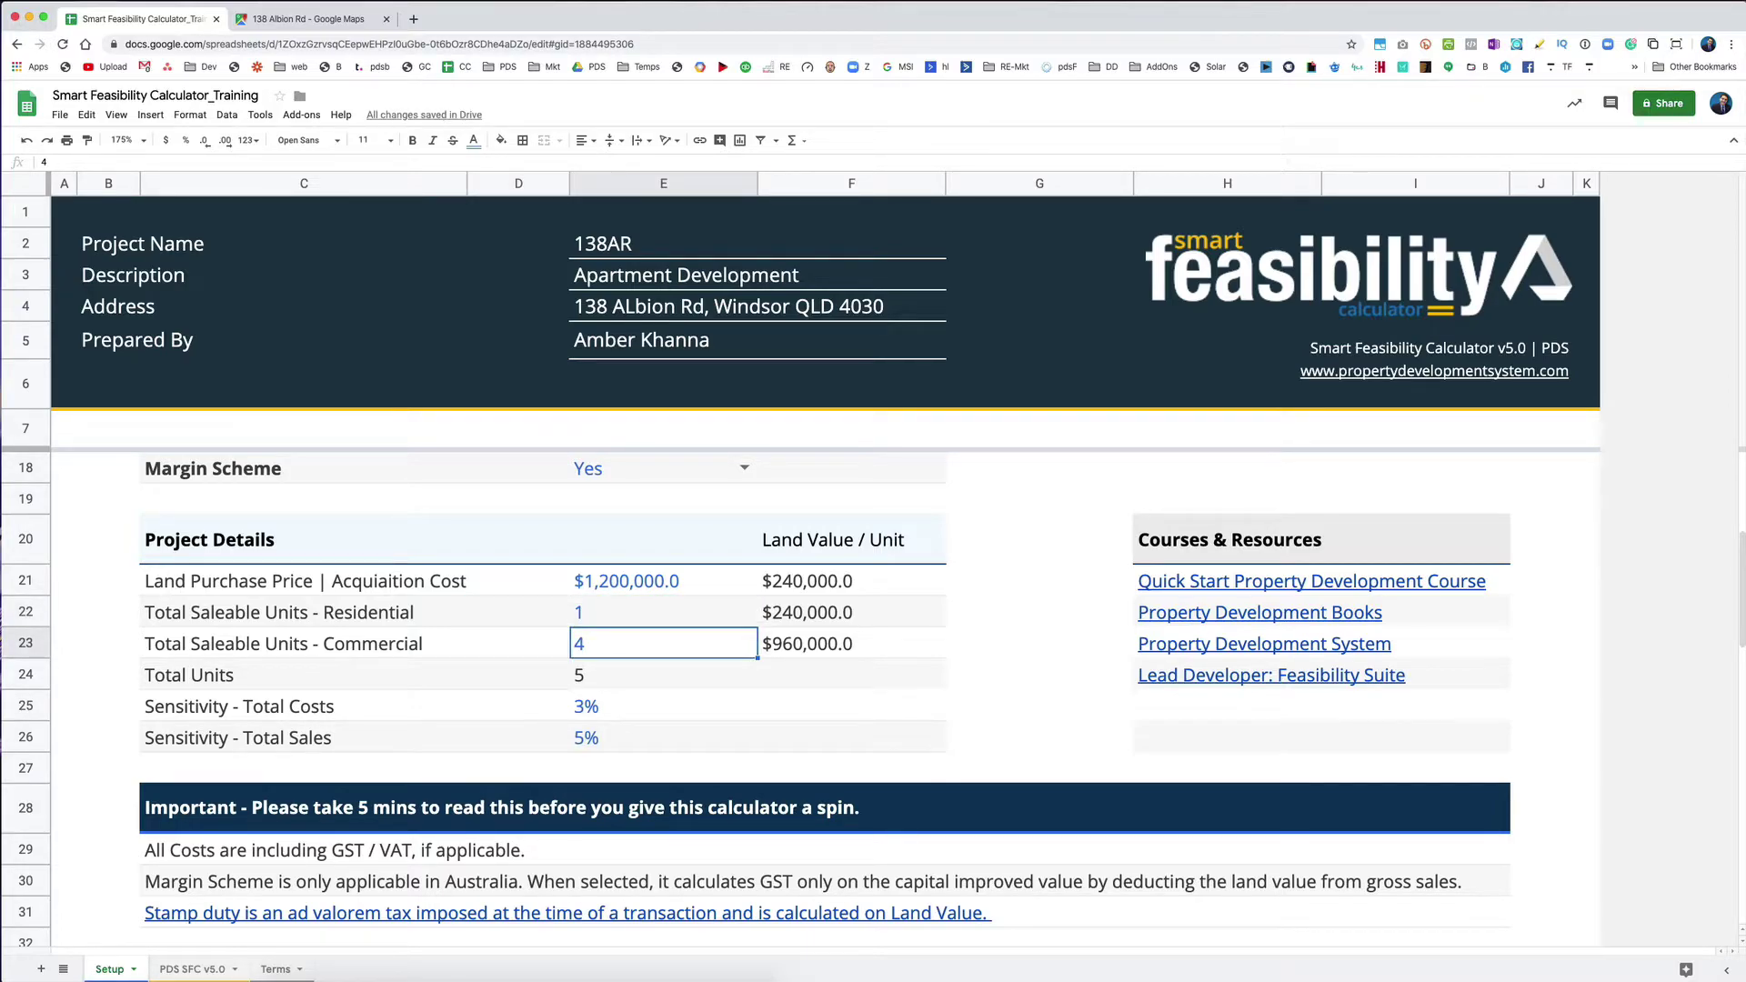
pyautogui.write('0')
pyautogui.click(663, 612)
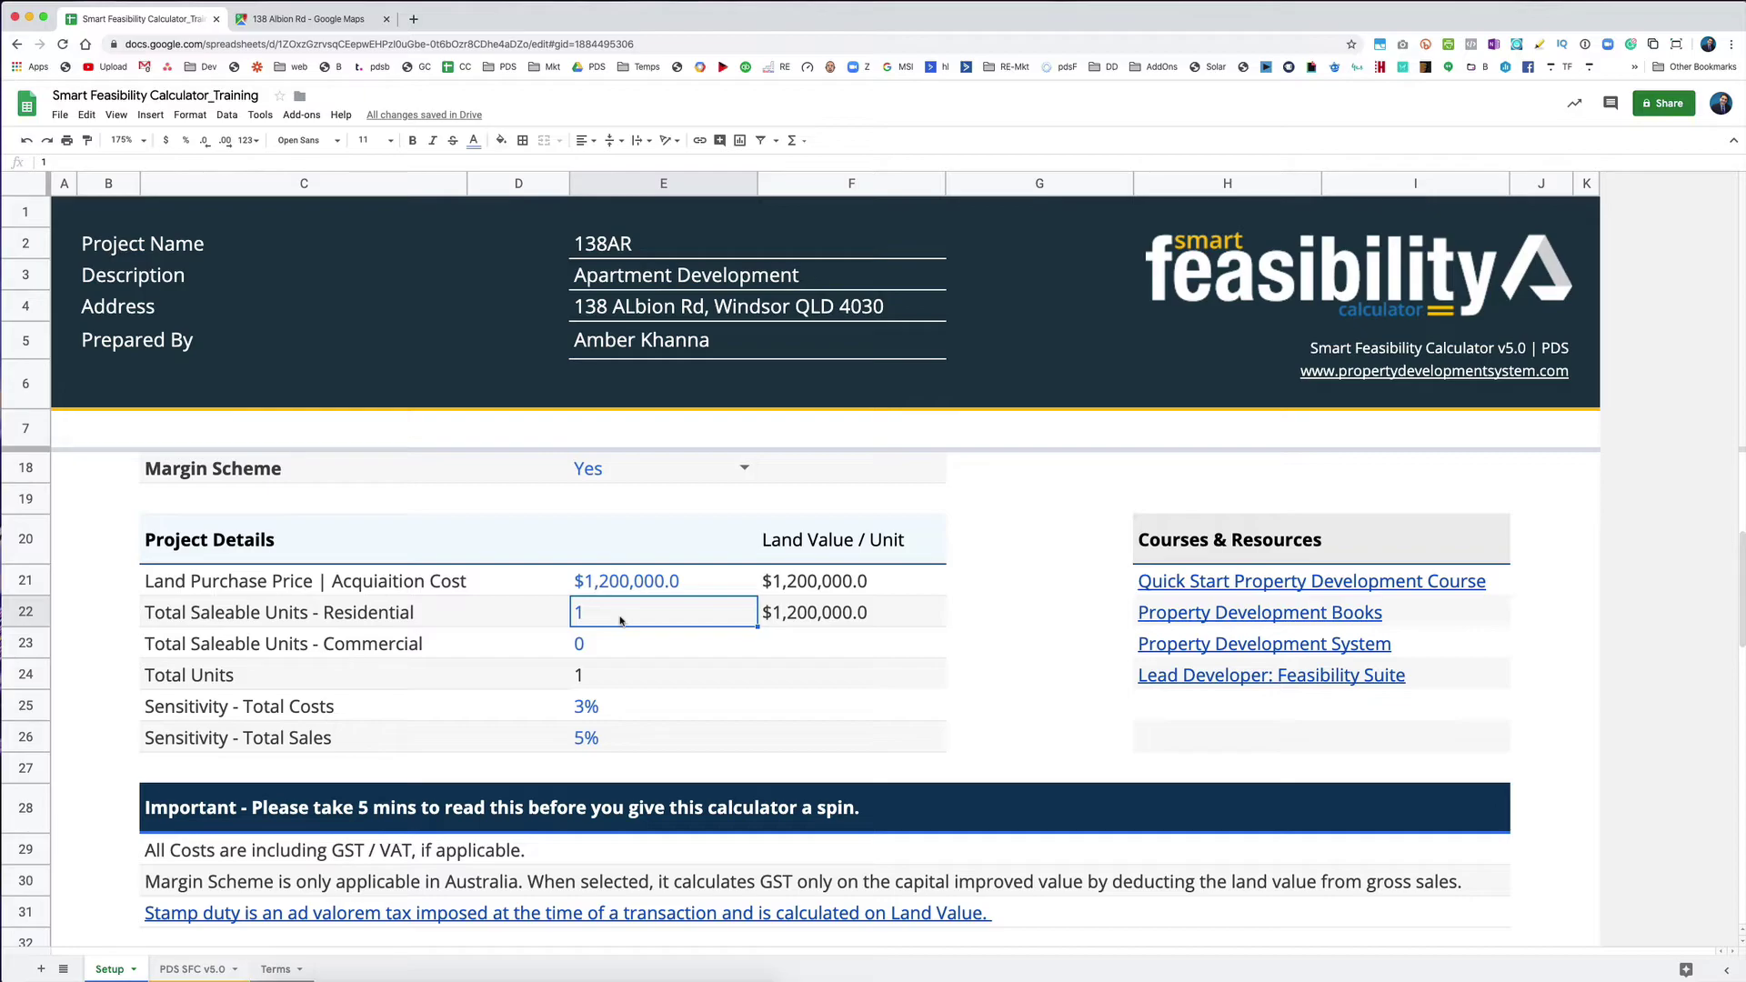
# Step: Enter 4 residential units and 1 commercial unit, making Total Units 5
pyautogui.write('4')
pyautogui.press('Return')
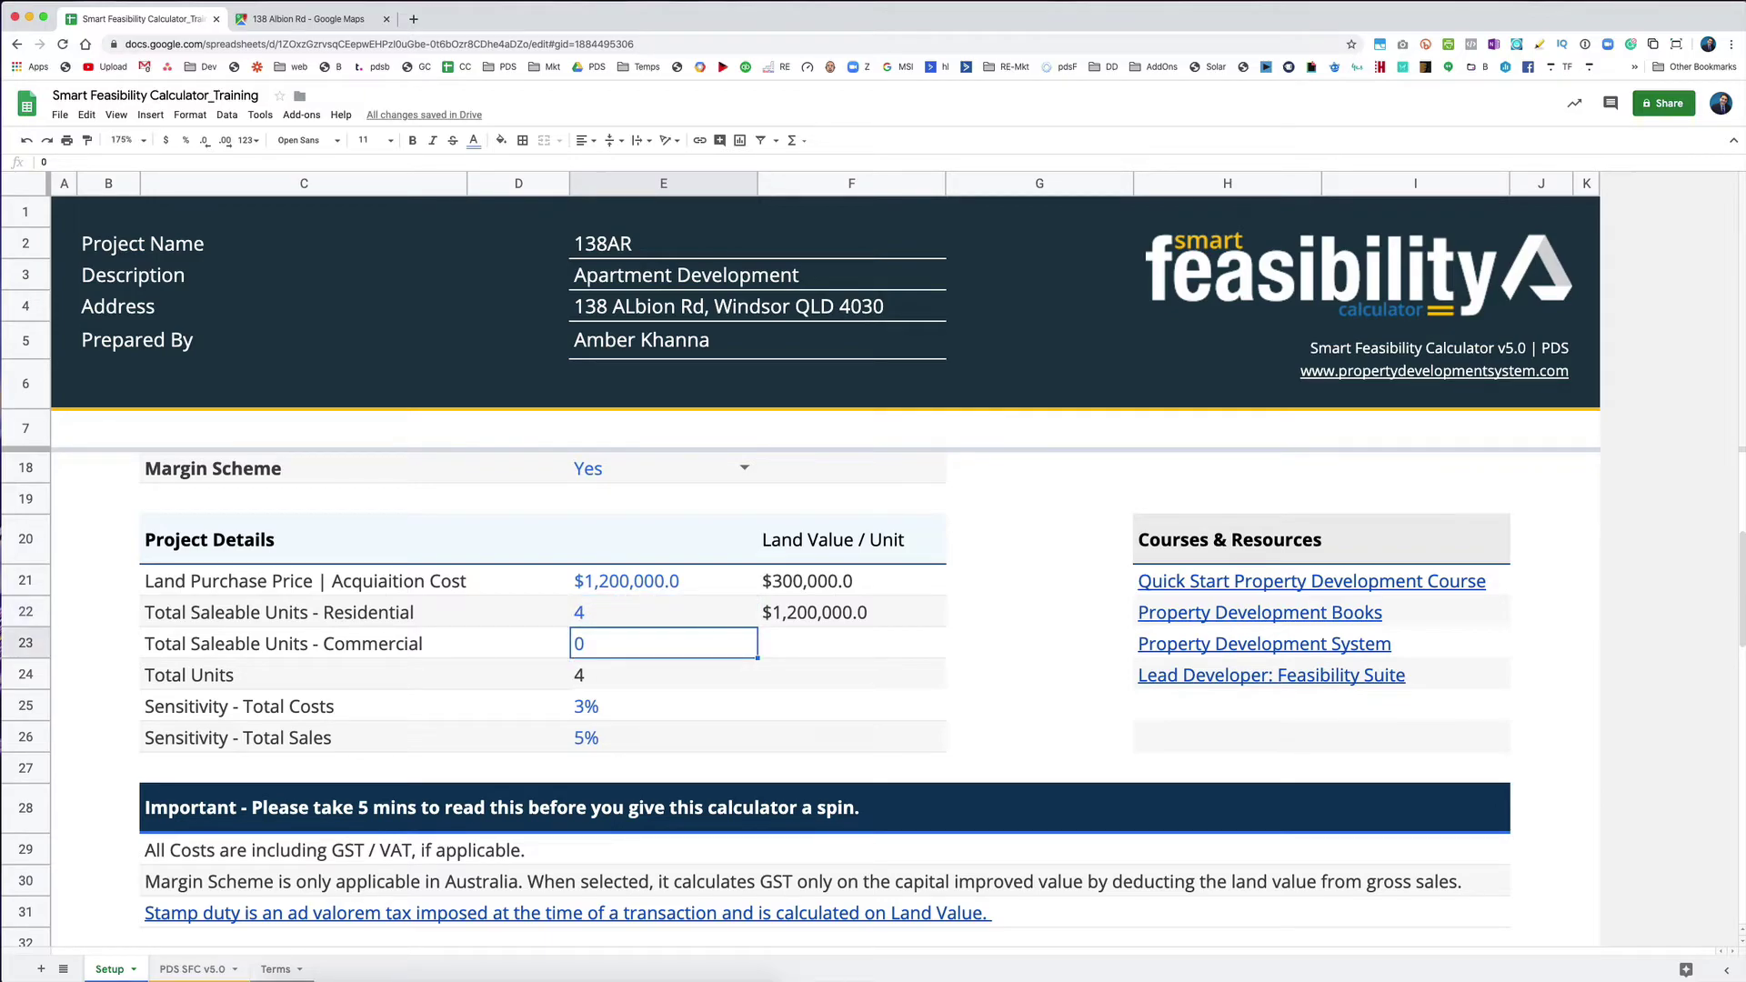
pyautogui.write('1')
pyautogui.press('Up')
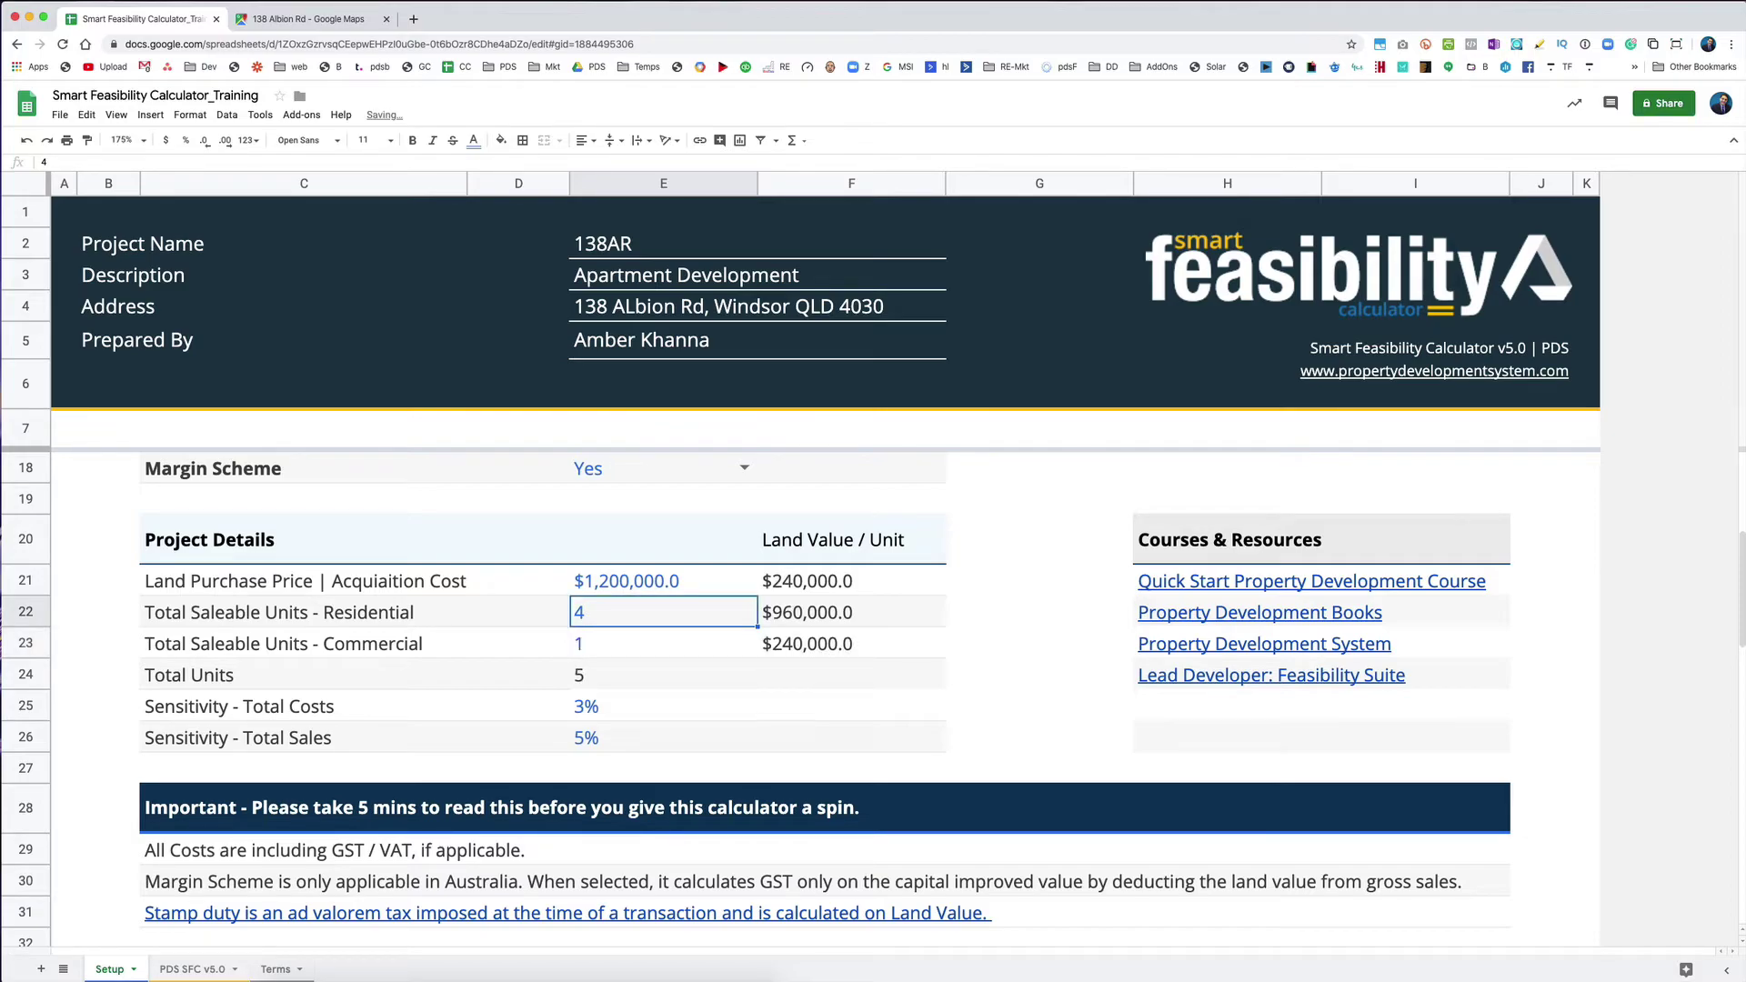
pyautogui.click(186, 716)
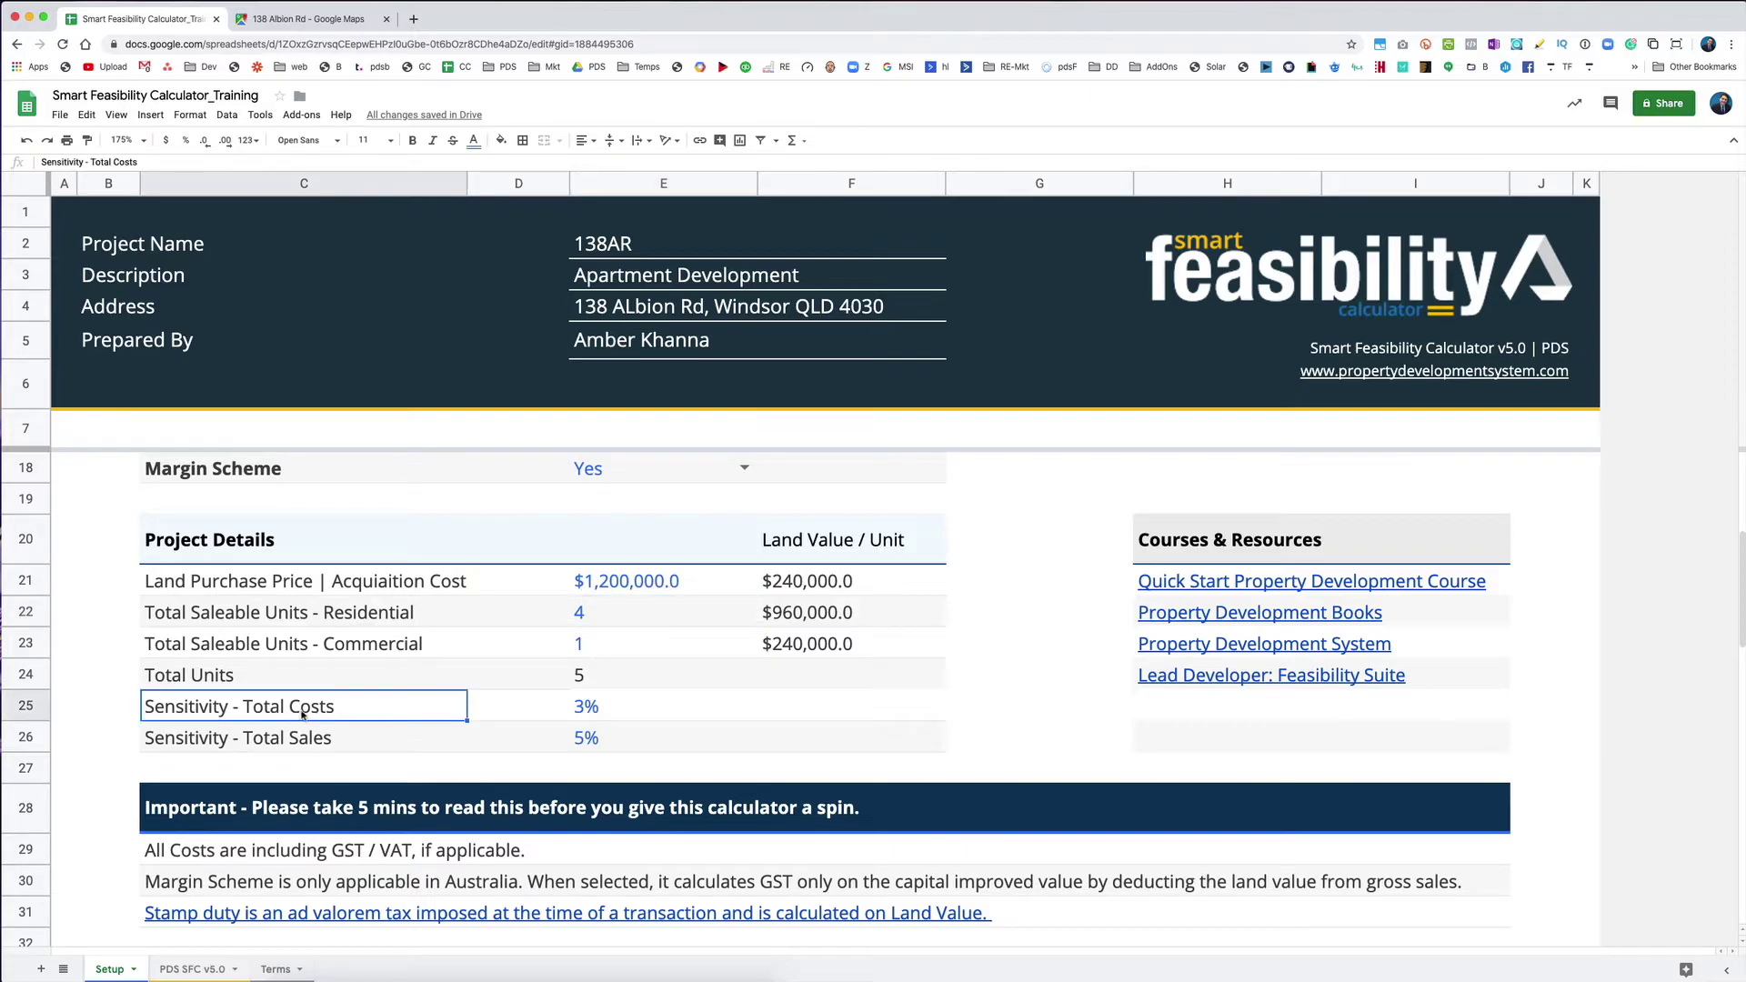
# Step: Change Sensitivity - Total Costs from 3% to 5%
pyautogui.click(588, 712)
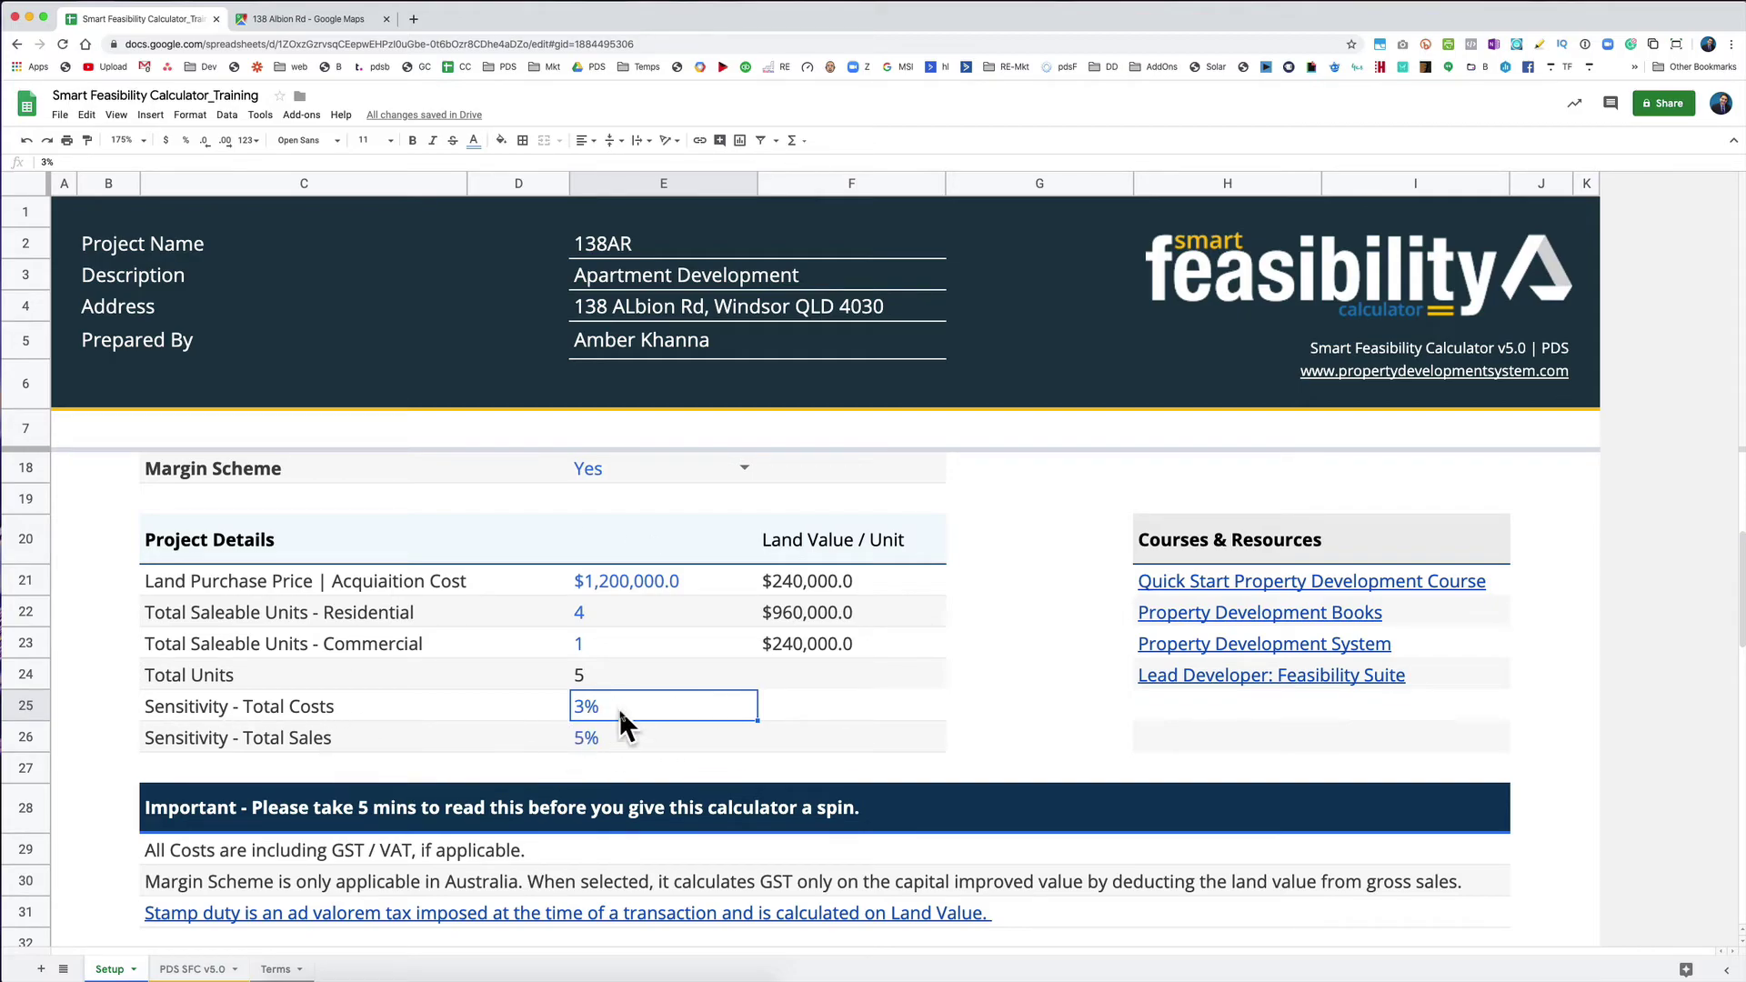
pyautogui.click(241, 709)
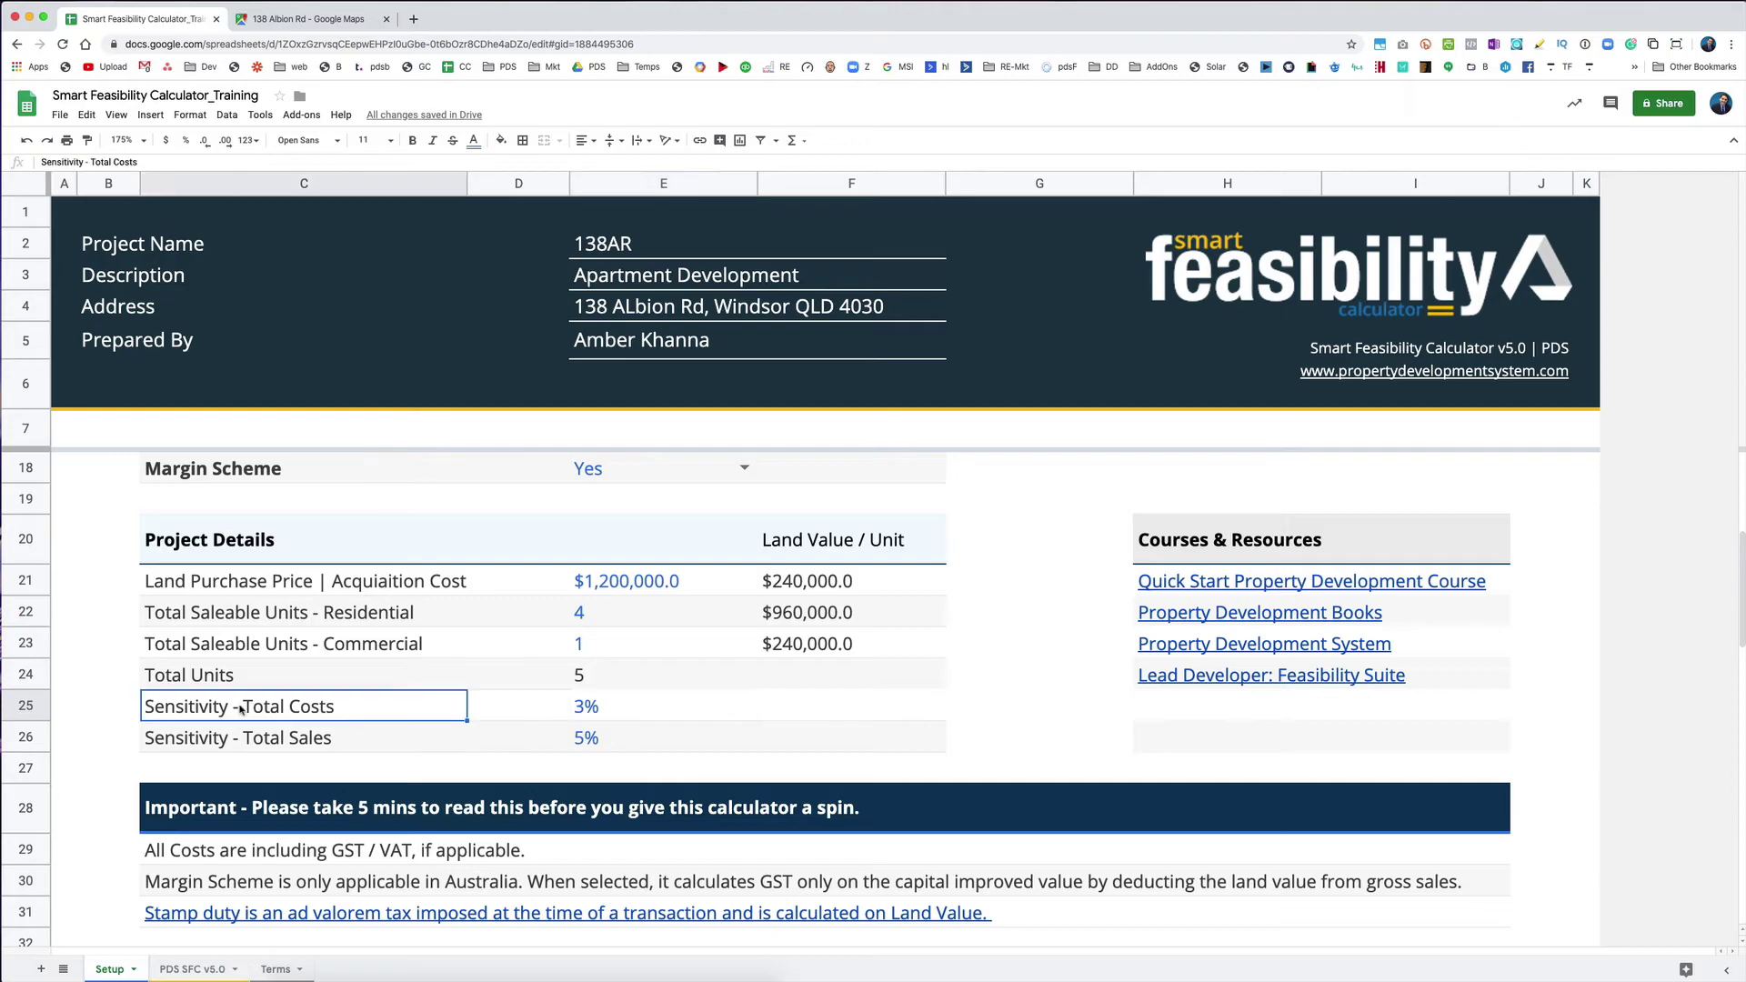
pyautogui.click(666, 710)
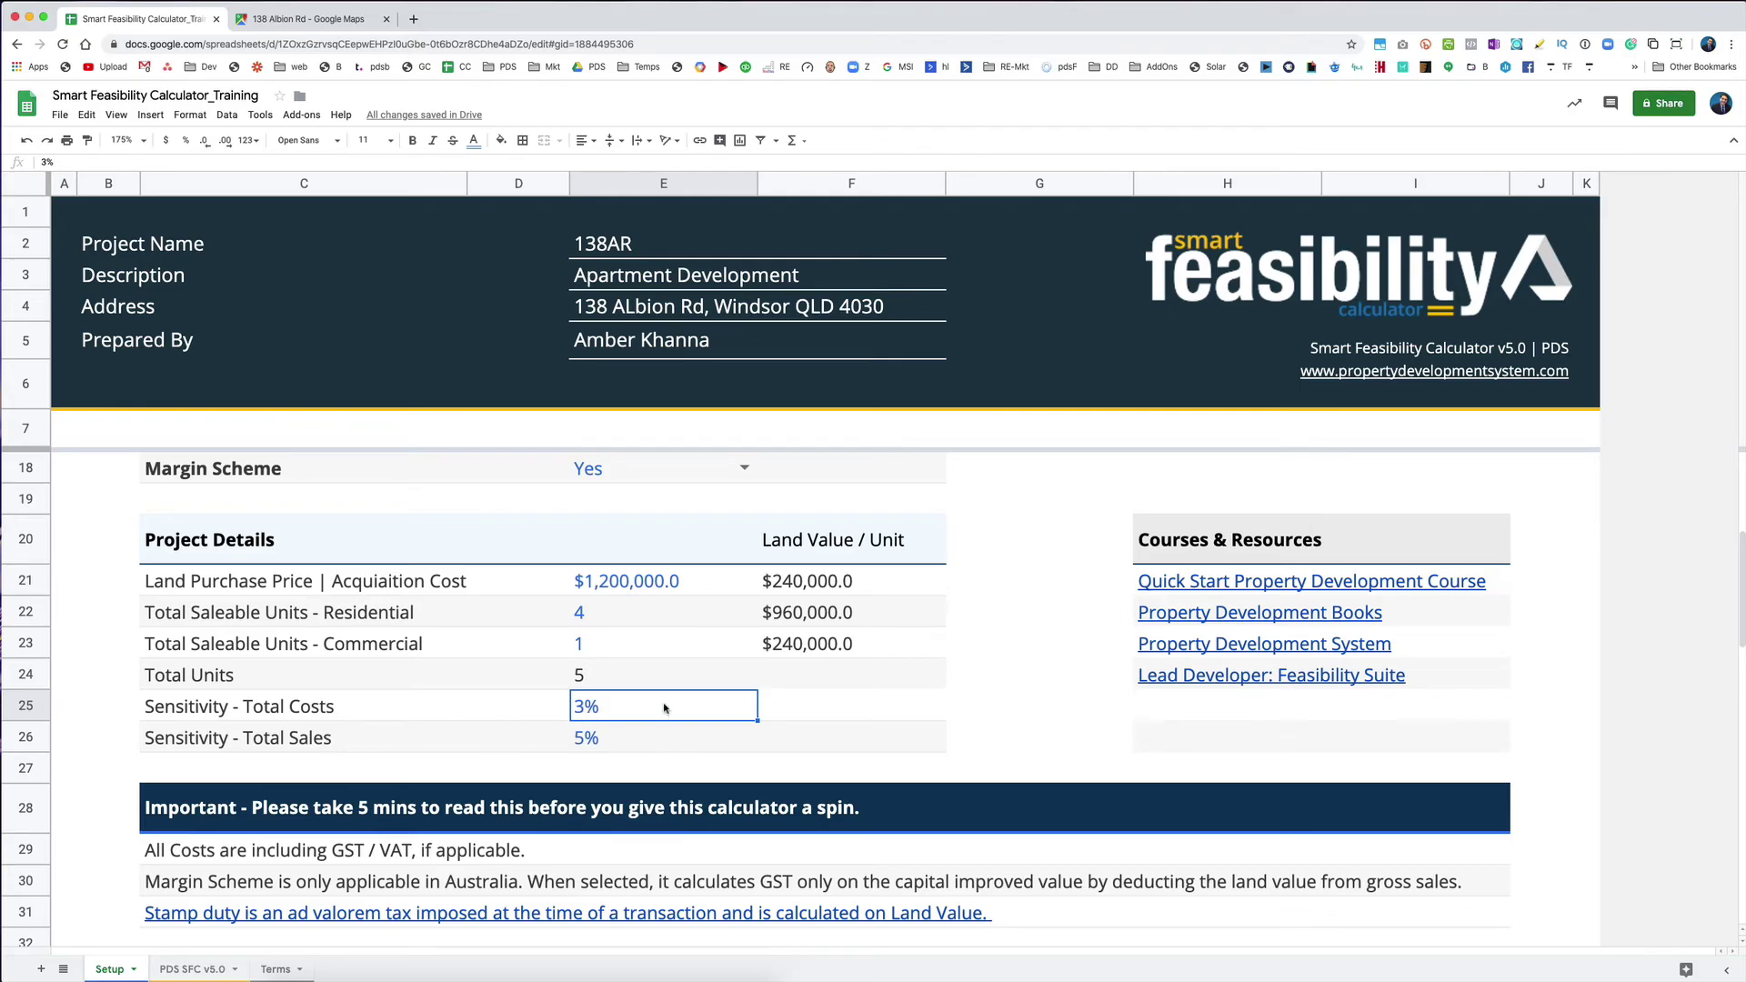
pyautogui.write('5')
pyautogui.press('Return')
pyautogui.press('Up')
pyautogui.click(192, 969)
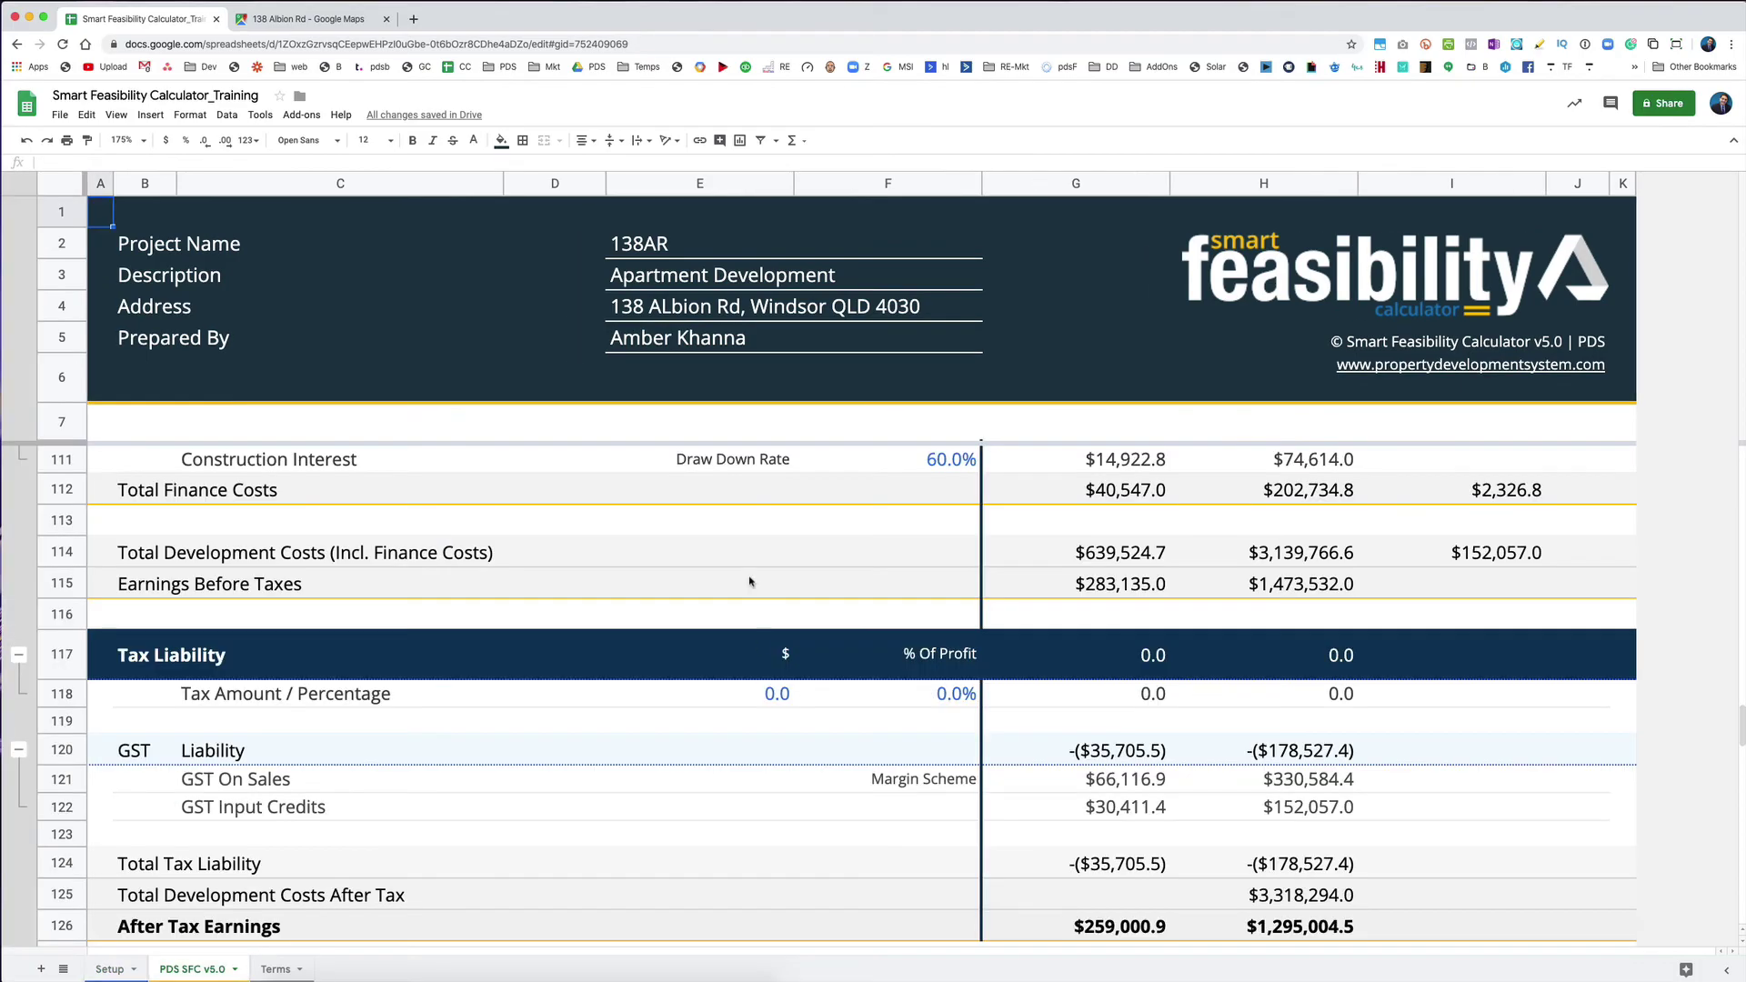
pyautogui.scroll(-20, 750, 582)
pyautogui.scroll(10, 750, 582)
pyautogui.scroll(2, 750, 581)
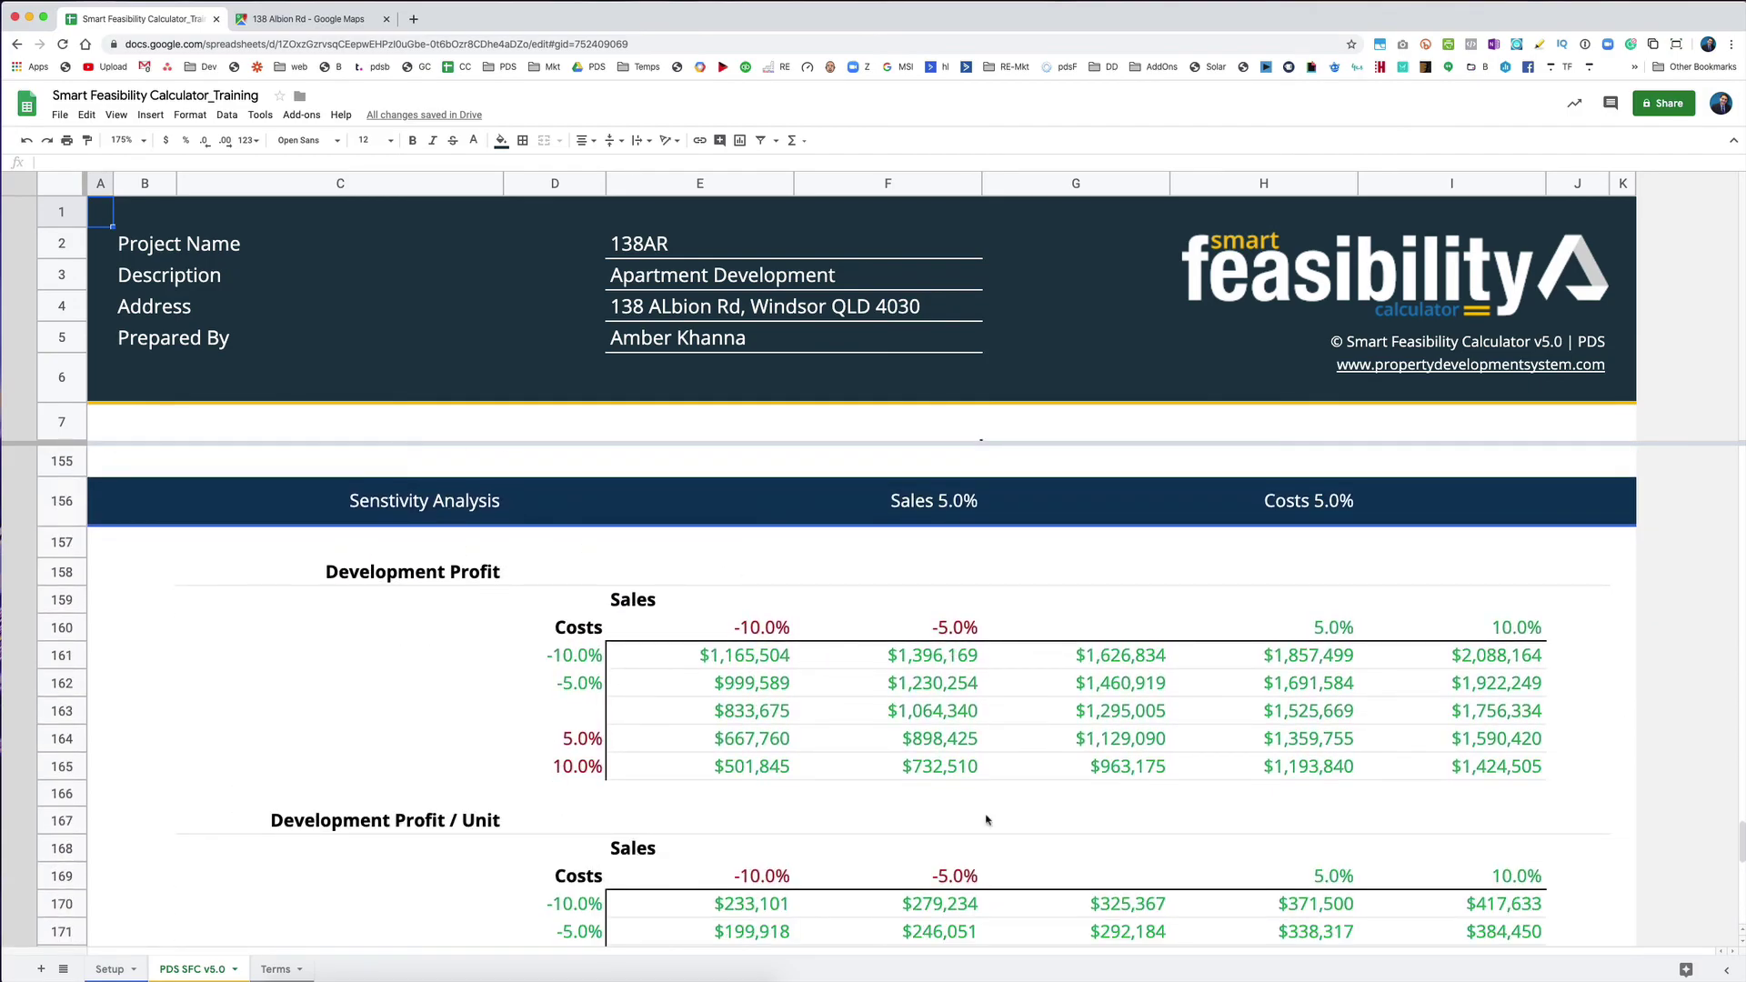
pyautogui.scroll(-3, 963, 811)
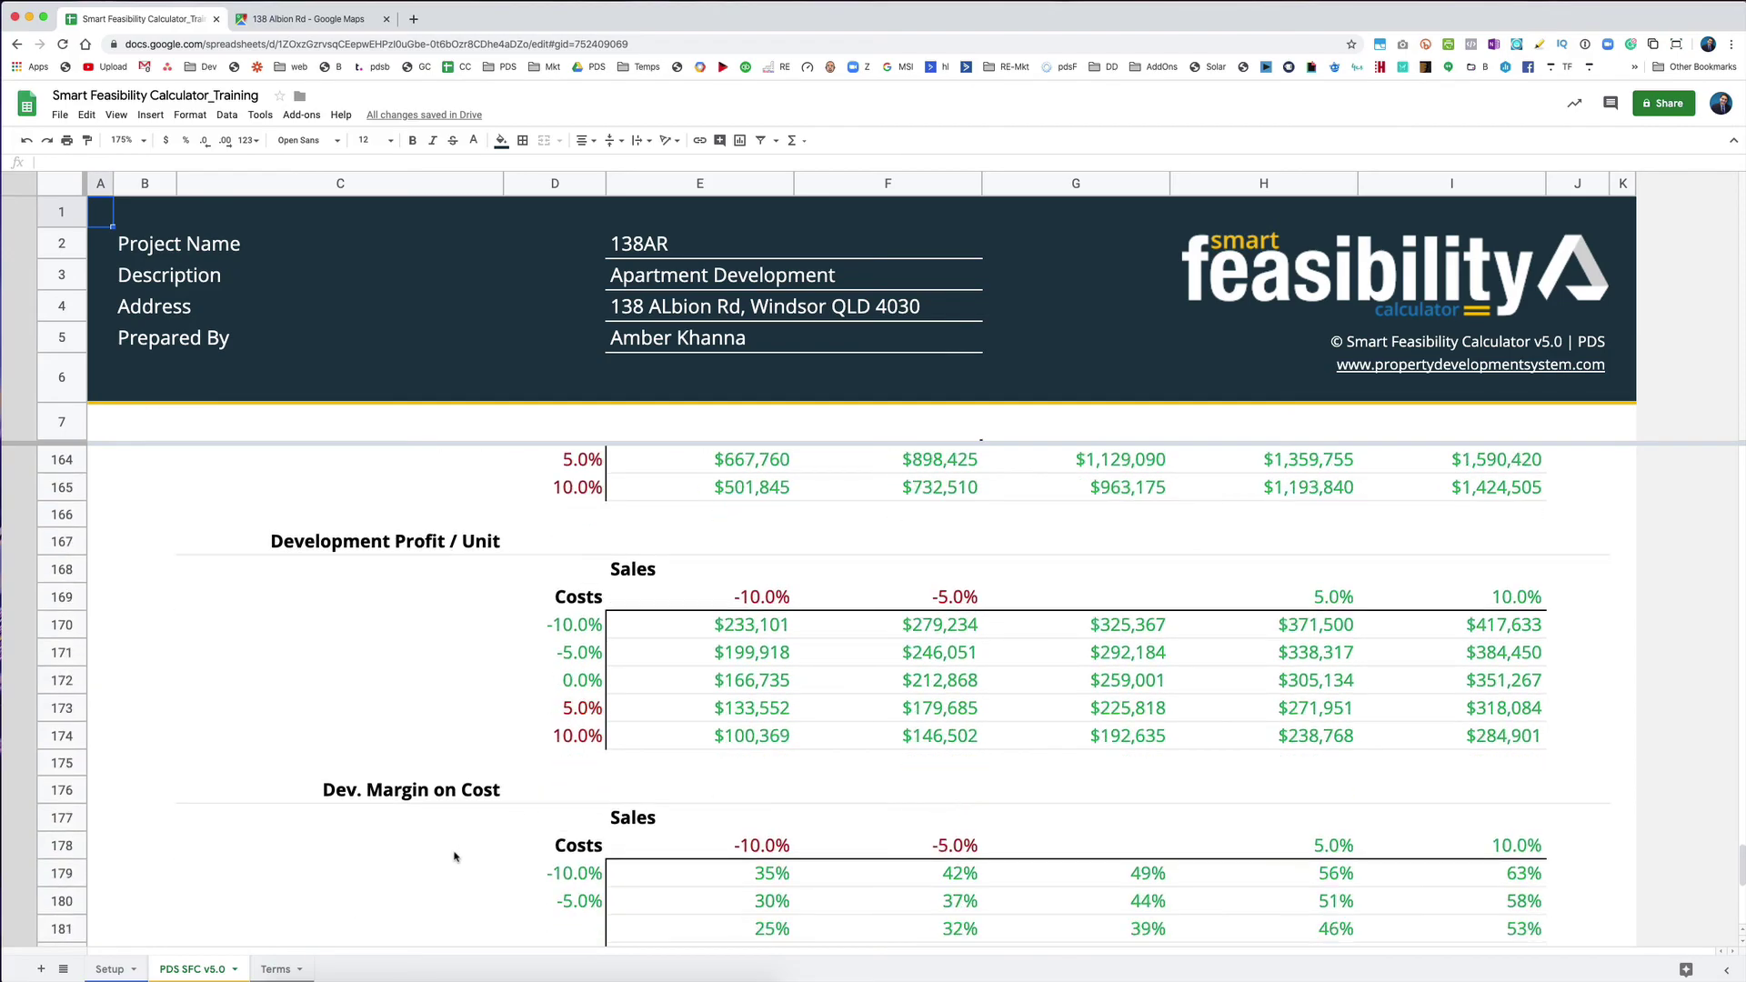
pyautogui.scroll(-4, 882, 852)
pyautogui.scroll(-2, 833, 774)
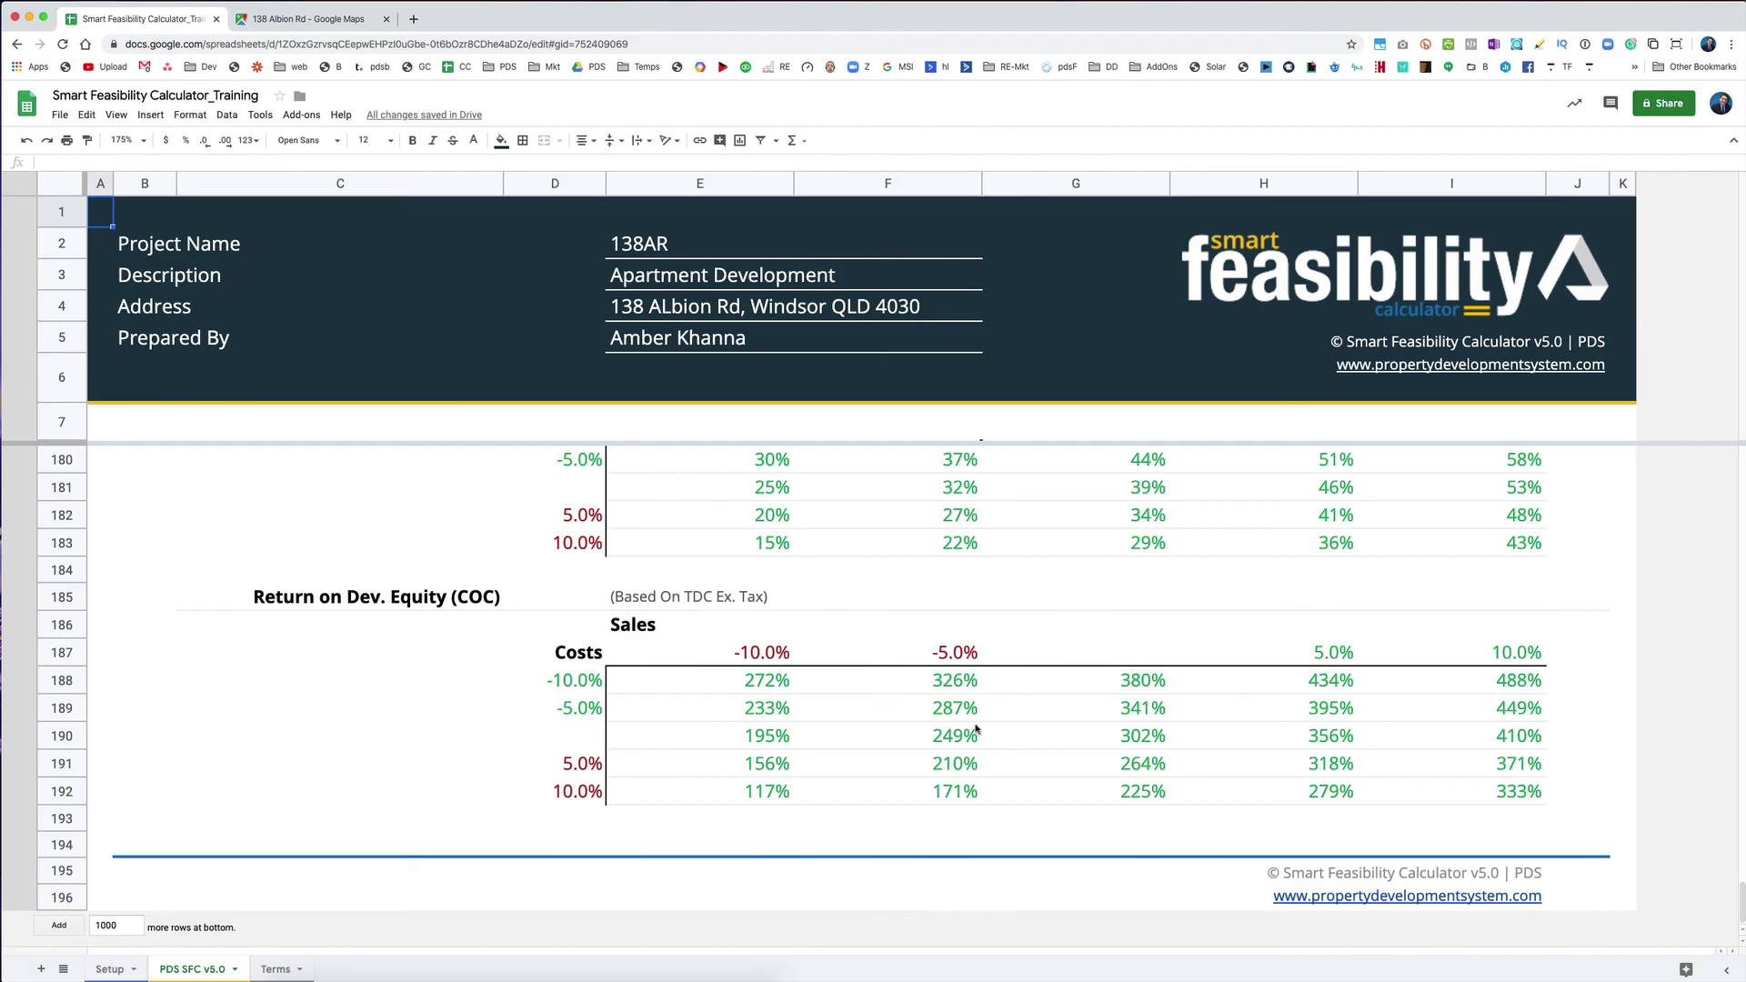
pyautogui.click(109, 970)
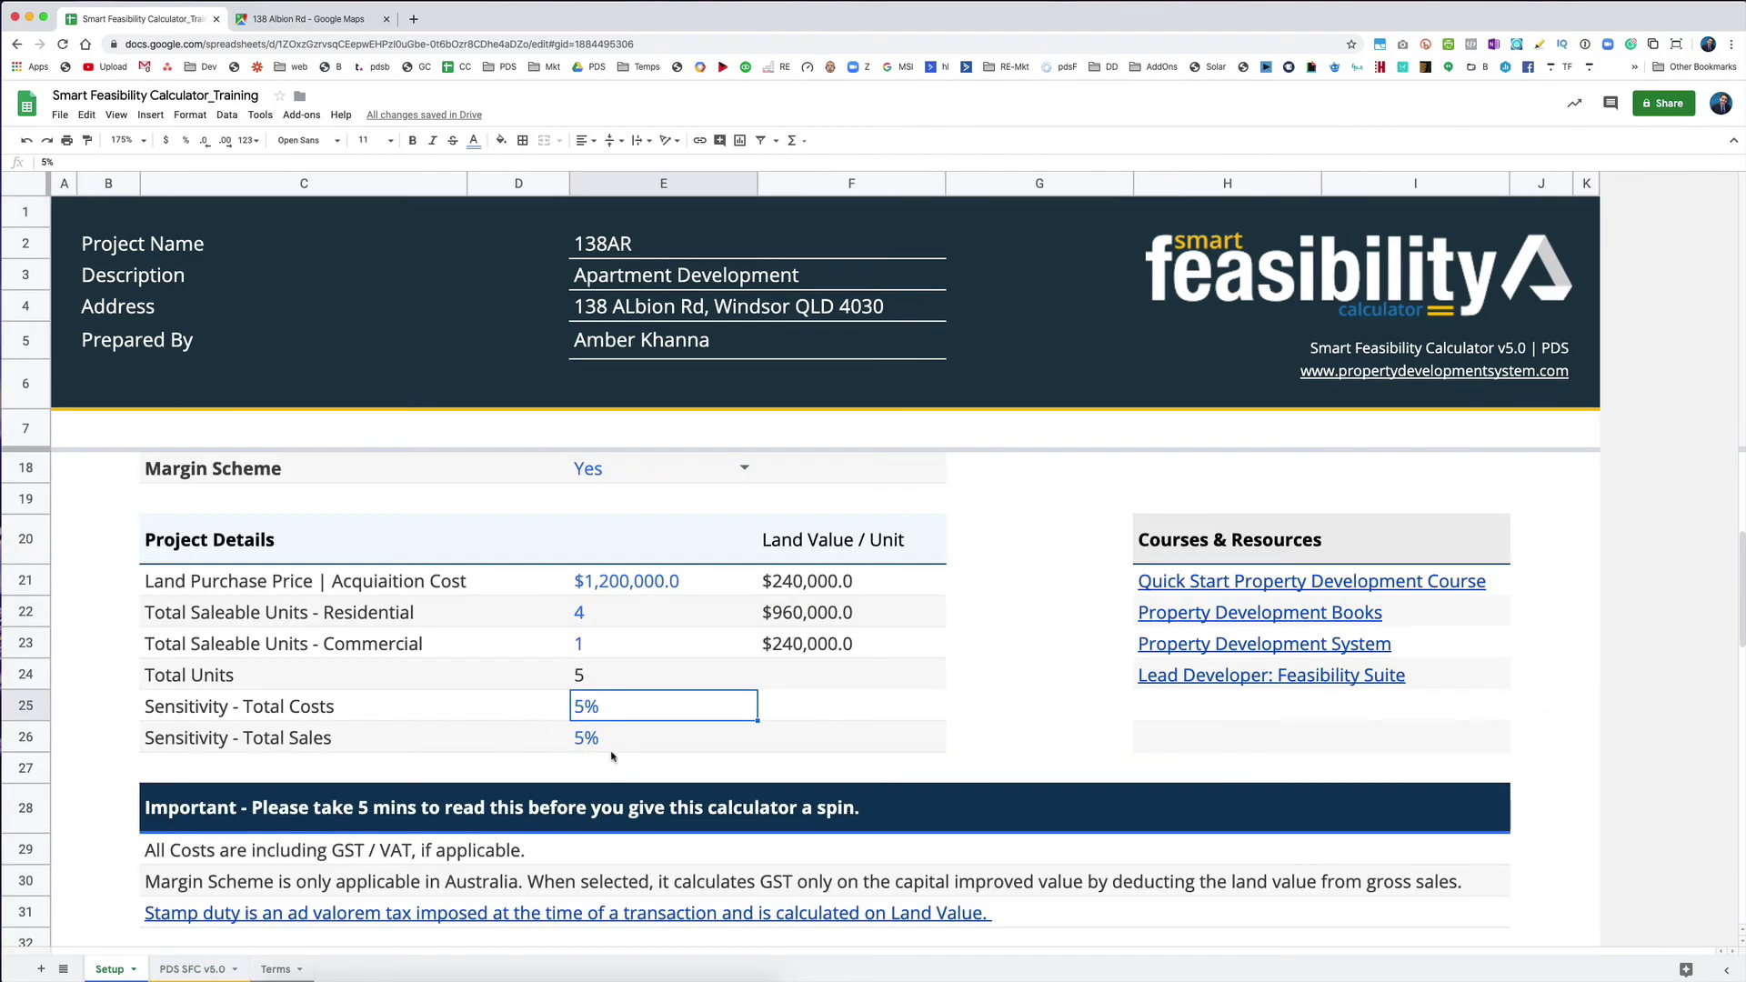